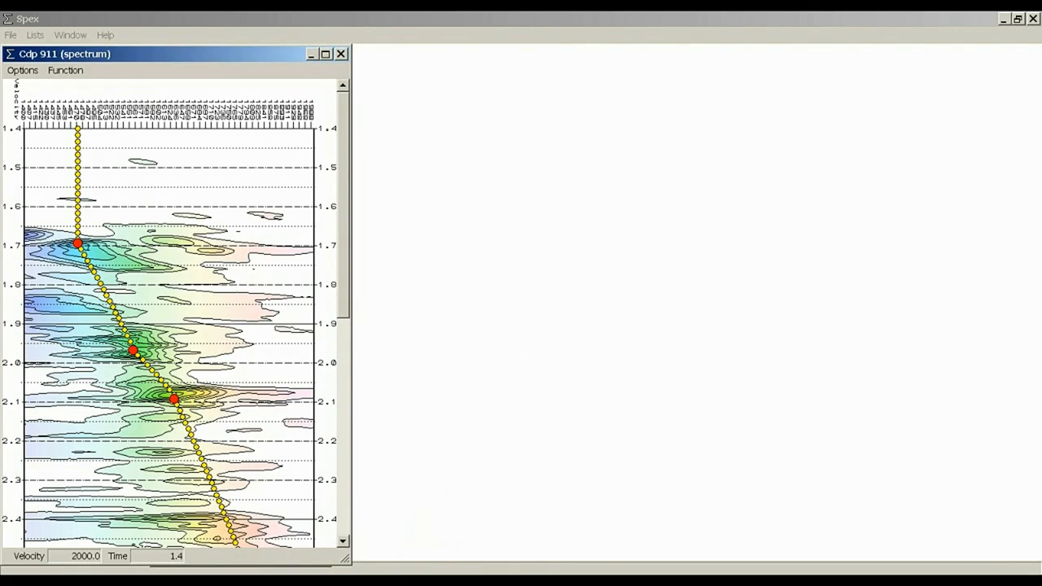
- Bring up Stack 2 and Stack 4 beside the Cdp 911 spectrum and examine Stack 4 over its full time range
{"action": "left_click", "coordinate": [425, 563]}
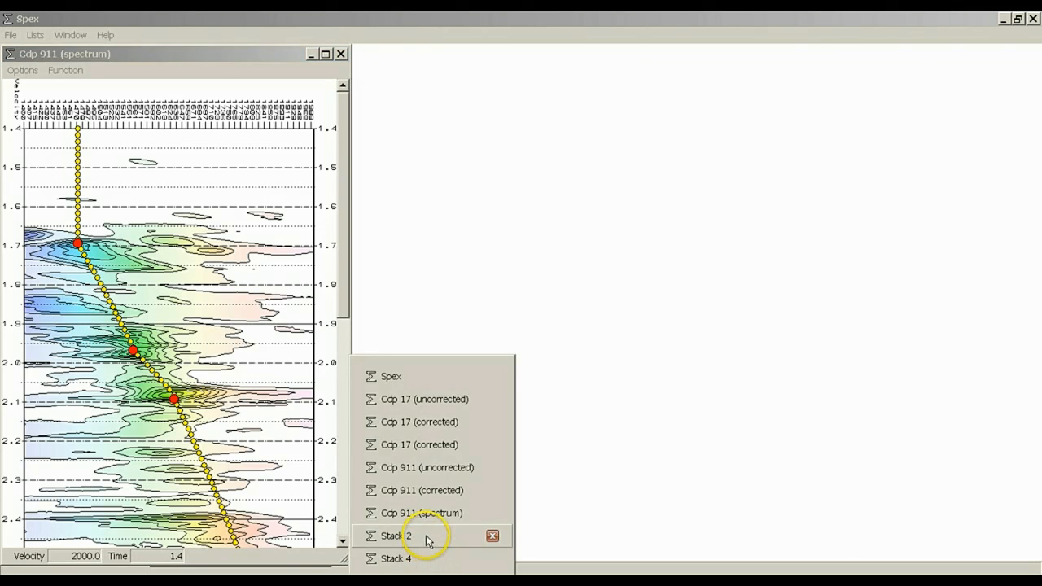
{"action": "left_click", "coordinate": [426, 535]}
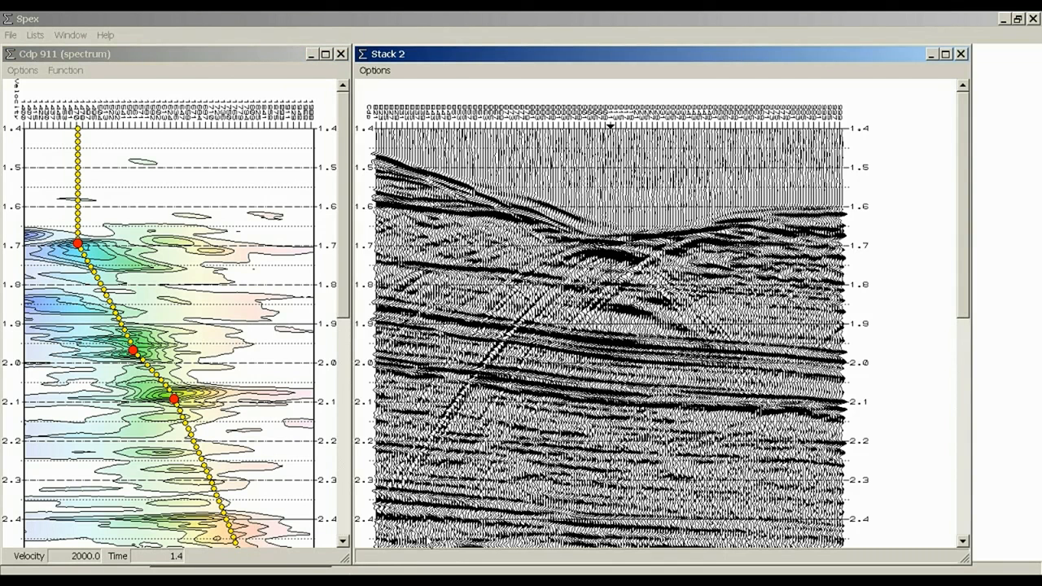
{"action": "left_click", "coordinate": [425, 564]}
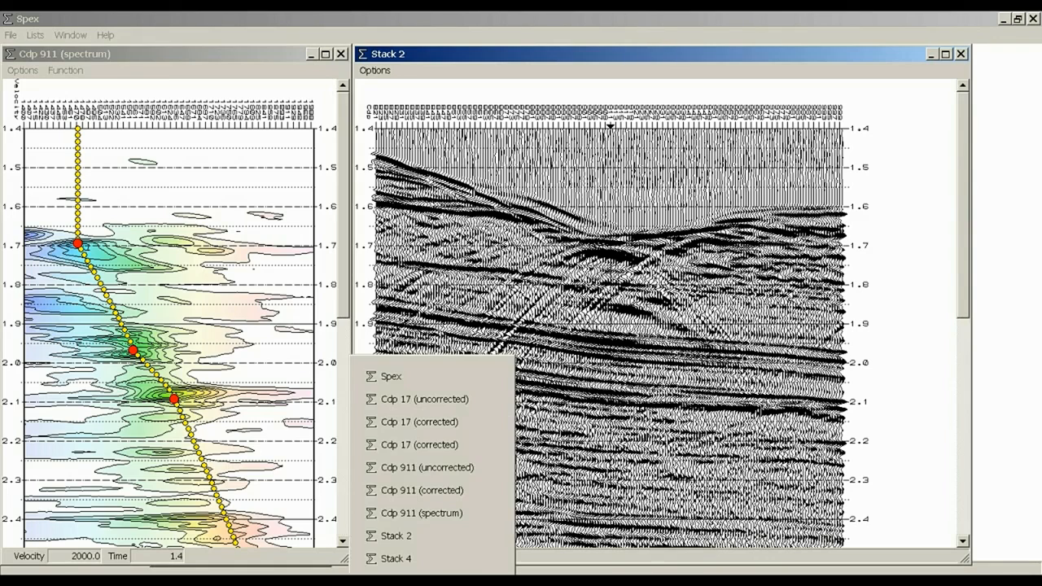
{"action": "left_click", "coordinate": [397, 558]}
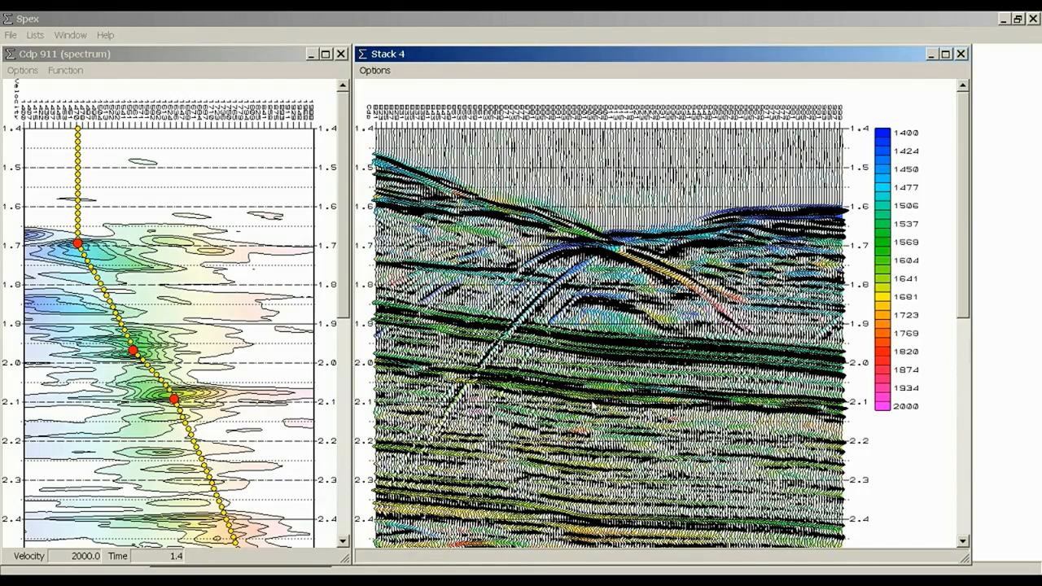
{"action": "scroll", "coordinate": [592, 404], "scroll_direction": "down", "scroll_amount": 10}
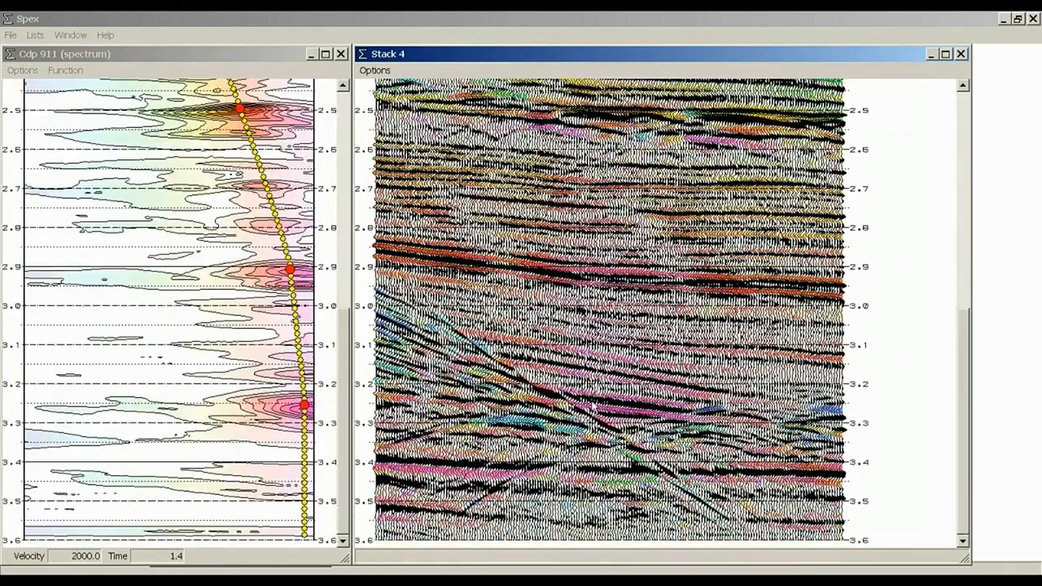
{"action": "scroll", "coordinate": [595, 408], "scroll_direction": "up", "scroll_amount": 10}
{"action": "left_click", "coordinate": [537, 462]}
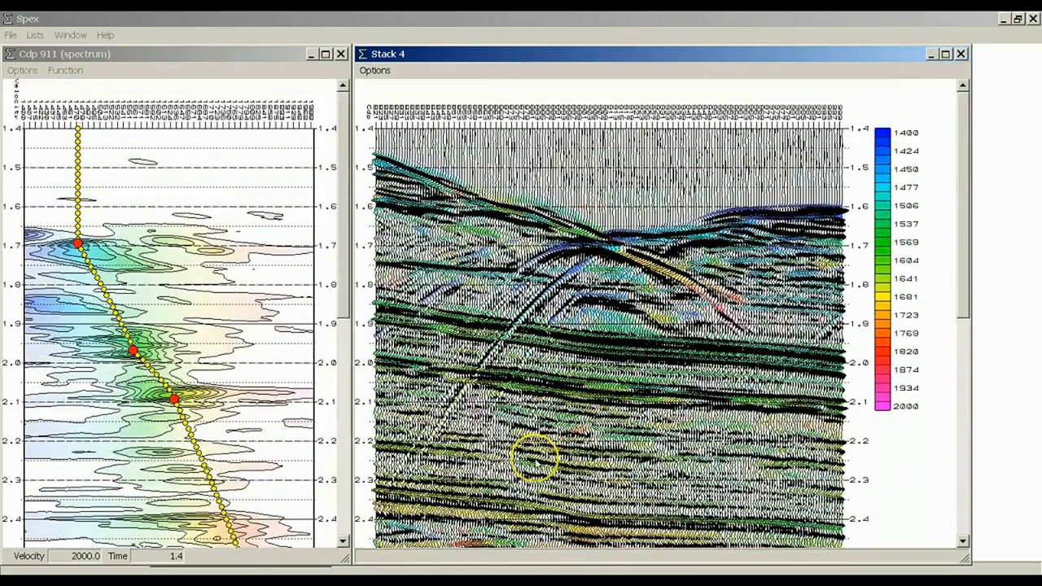
- Show the uncorrected and corrected Cdp 17 gather windows for comparison
{"action": "left_click", "coordinate": [440, 583]}
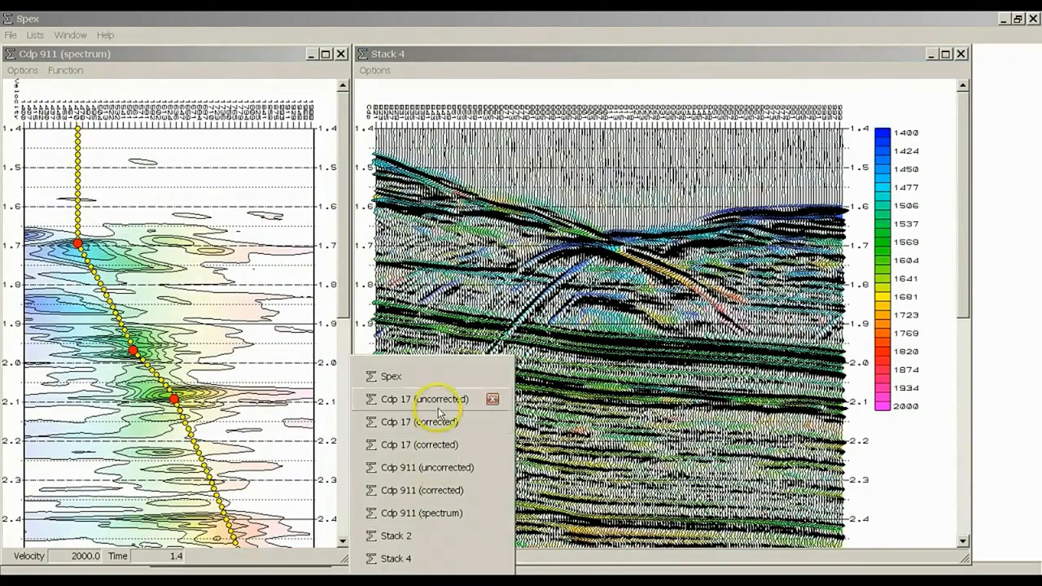
{"action": "left_click", "coordinate": [431, 399]}
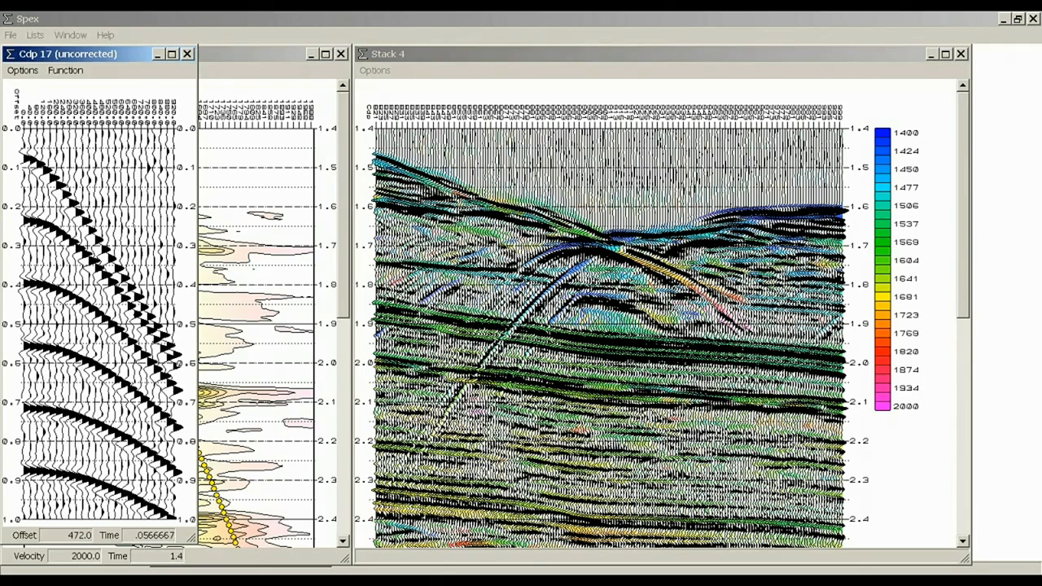
{"action": "left_click", "coordinate": [441, 583]}
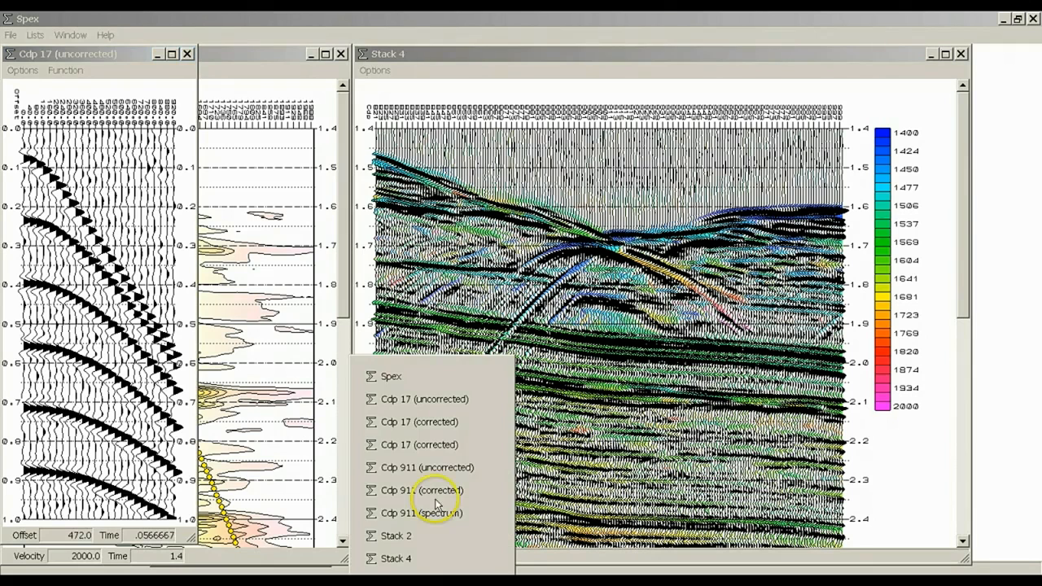
{"action": "left_click", "coordinate": [444, 424]}
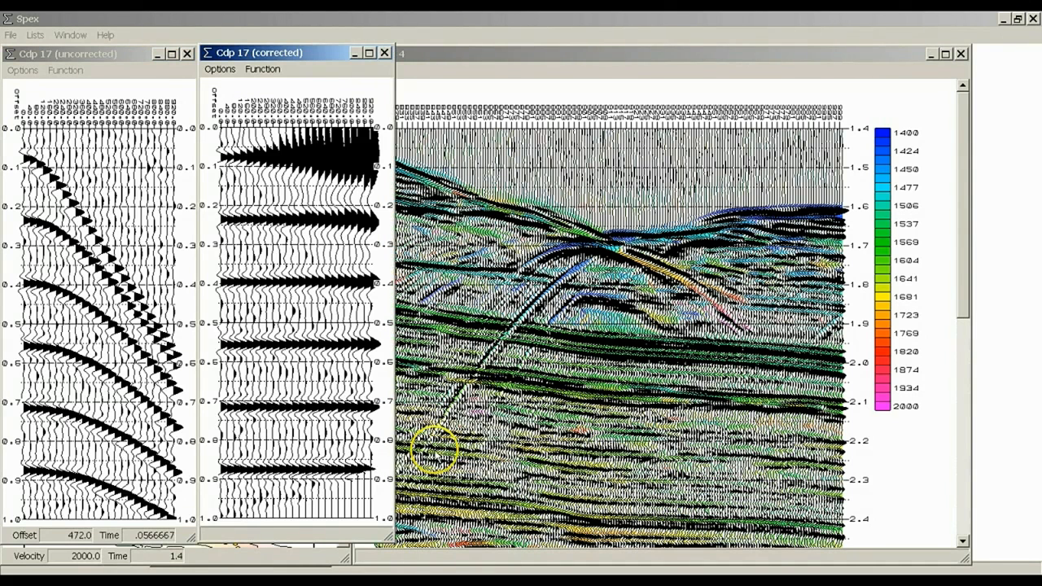
{"action": "left_click", "coordinate": [435, 580]}
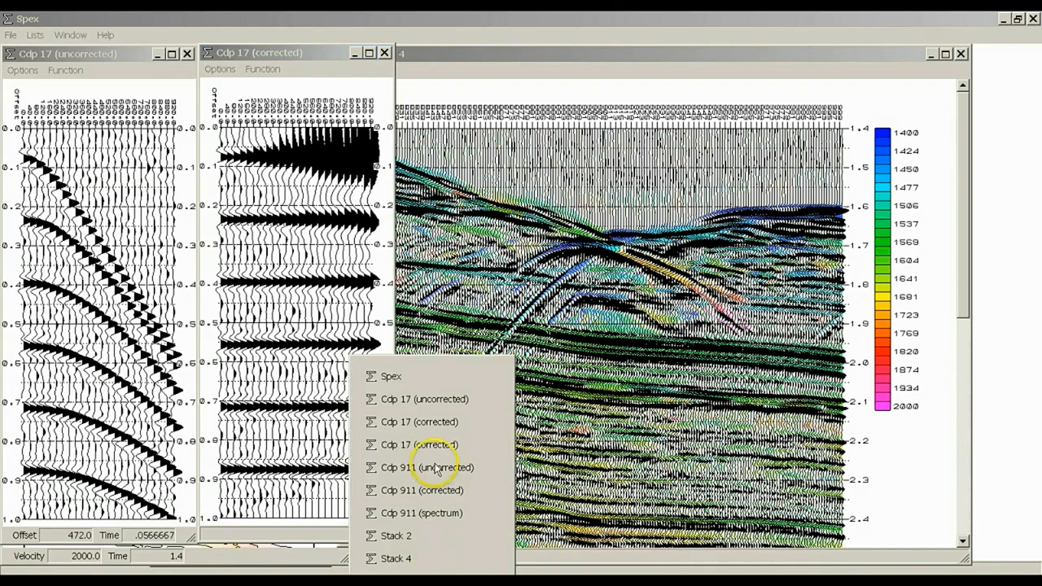
{"action": "left_click", "coordinate": [419, 444]}
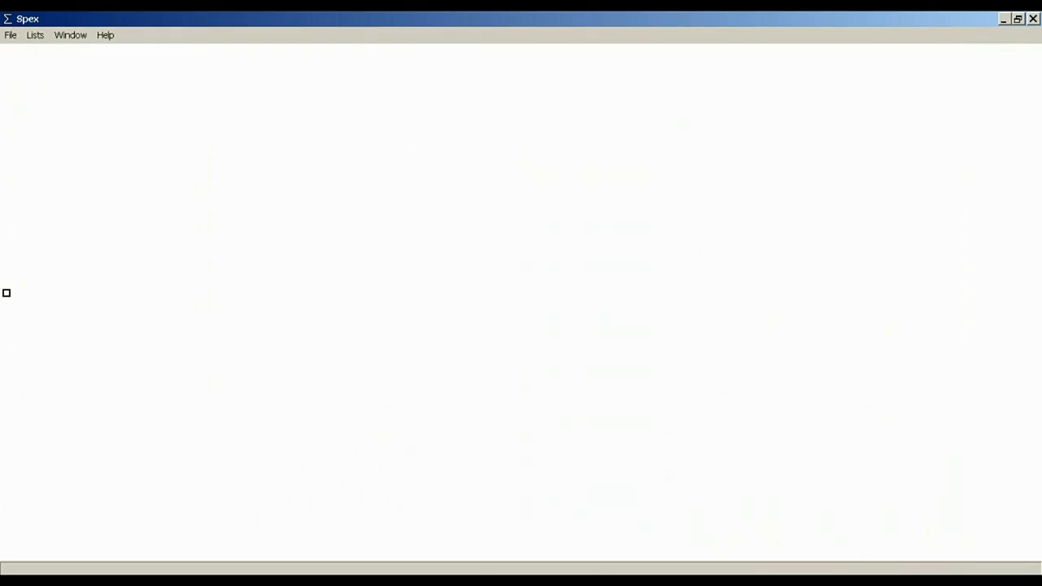
- Open the recent file demo_4.sgy and generate the uncorrected gather display for CDP 911
{"action": "left_click", "coordinate": [11, 35]}
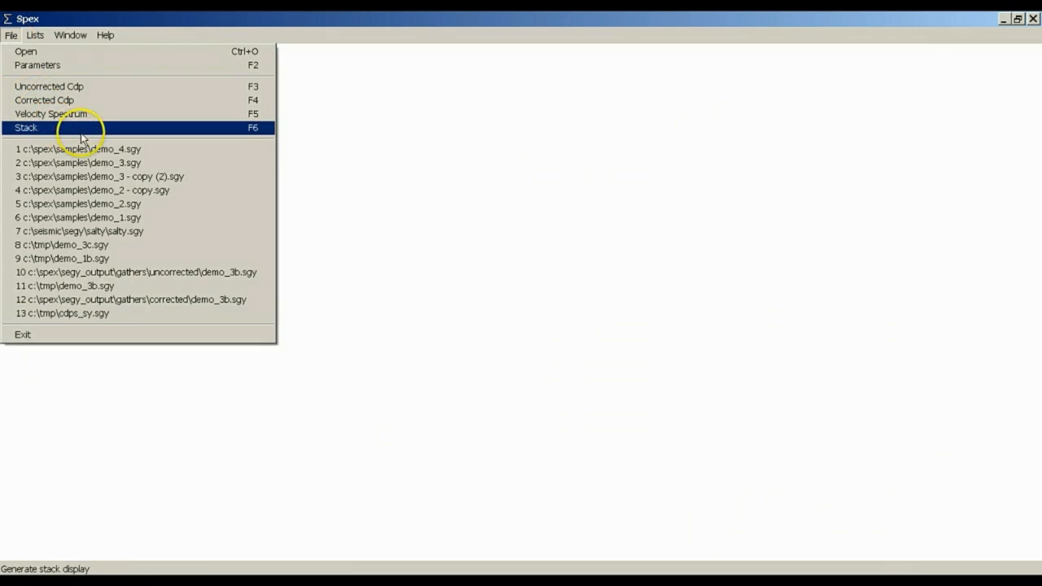
{"action": "left_click", "coordinate": [121, 152]}
{"action": "left_click", "coordinate": [11, 35]}
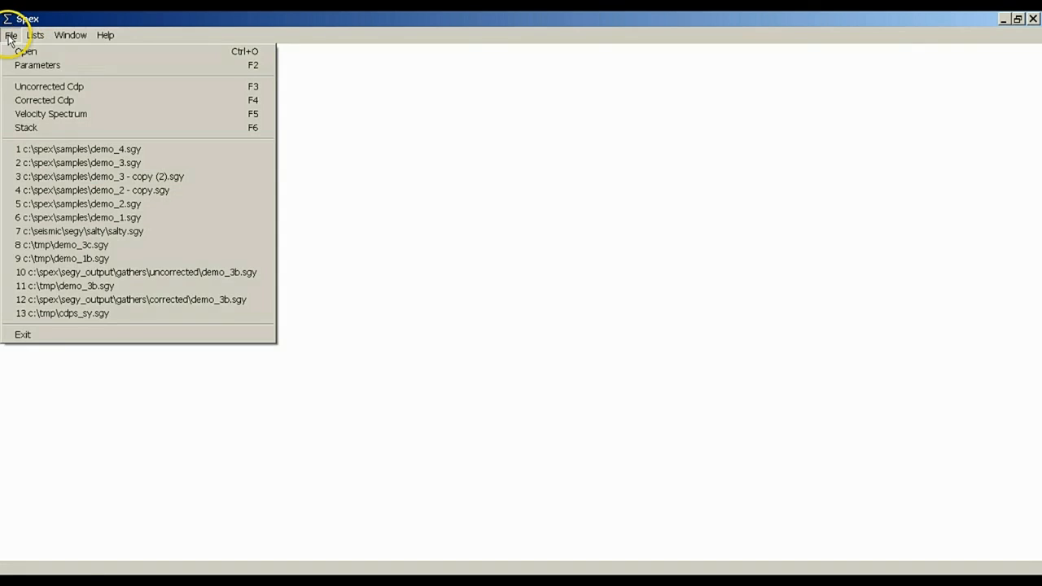
{"action": "left_click", "coordinate": [89, 89]}
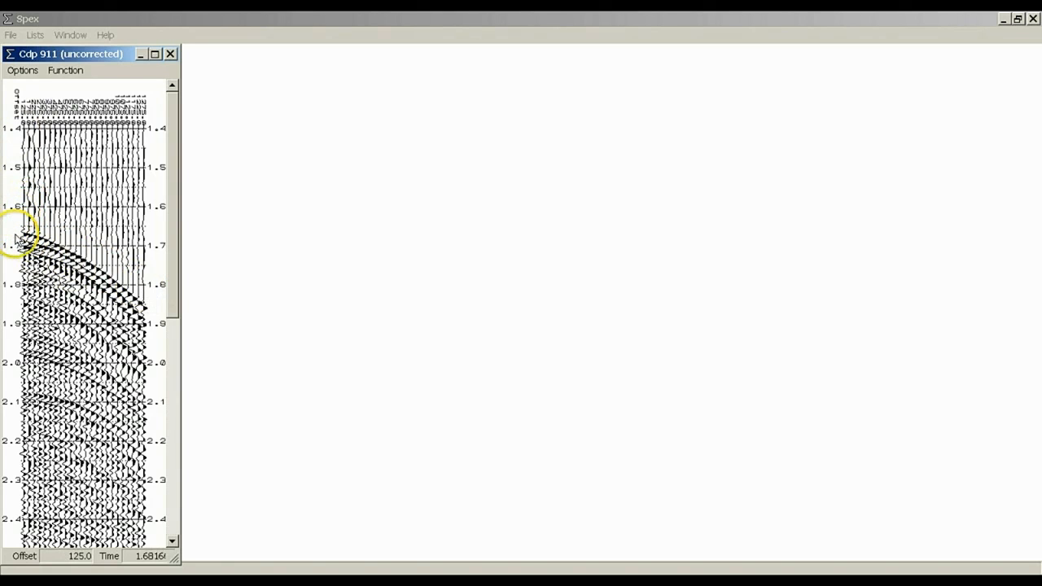
- Look through the CDP 911 gather and pick a three-point function on it at times of about 1.4, 1.9 and 2.3
{"action": "scroll", "coordinate": [55, 268], "scroll_direction": "down", "scroll_amount": 10}
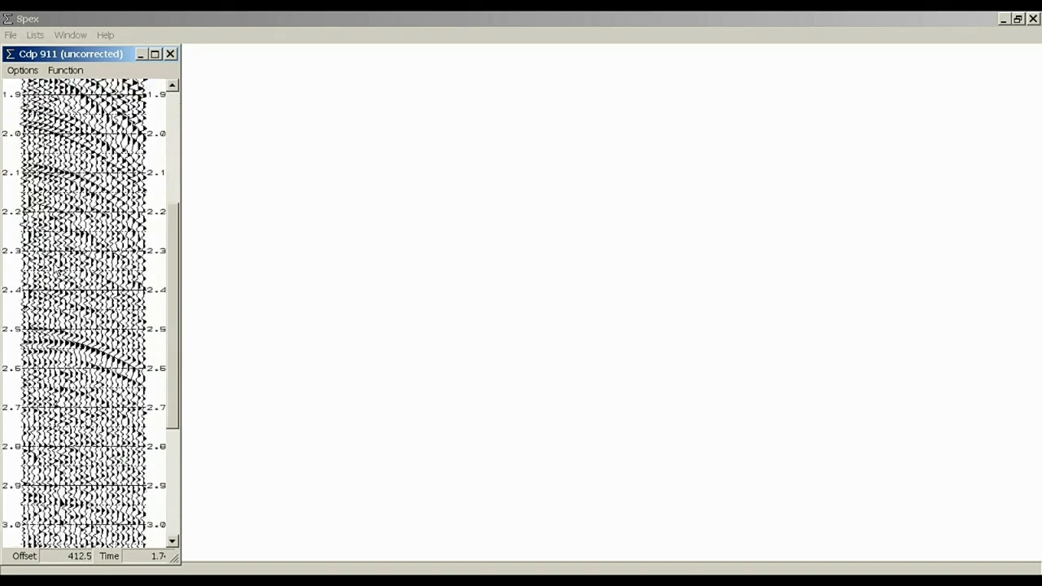
{"action": "scroll", "coordinate": [55, 269], "scroll_direction": "up", "scroll_amount": 5}
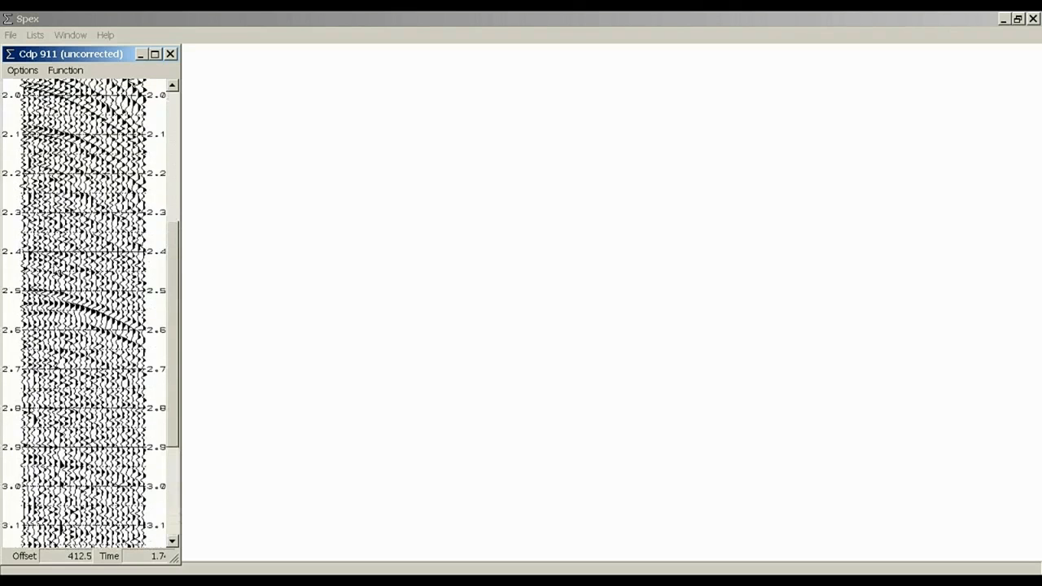
{"action": "scroll", "coordinate": [55, 269], "scroll_direction": "up", "scroll_amount": 6}
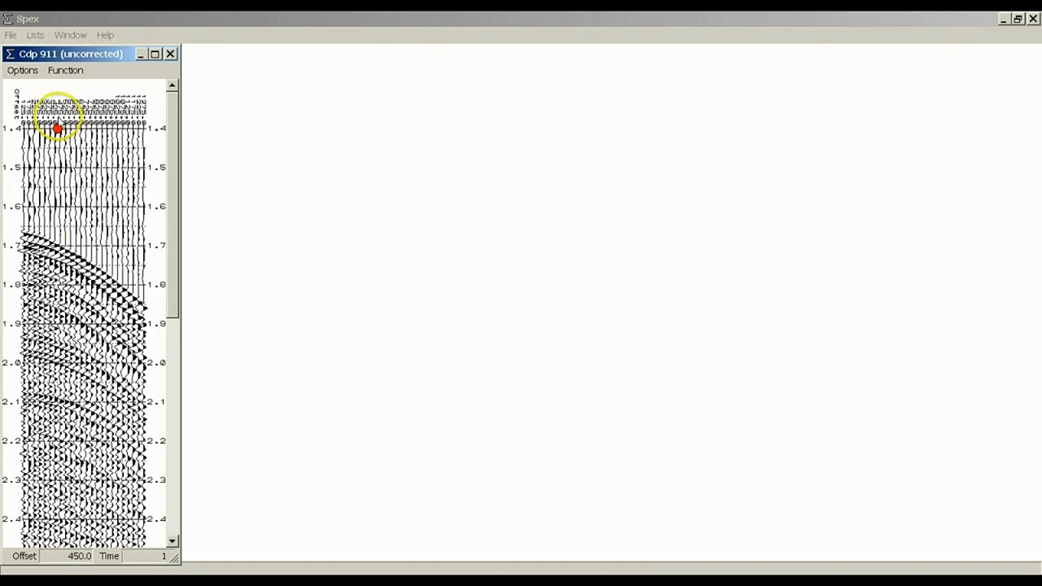
{"action": "left_click", "coordinate": [144, 486]}
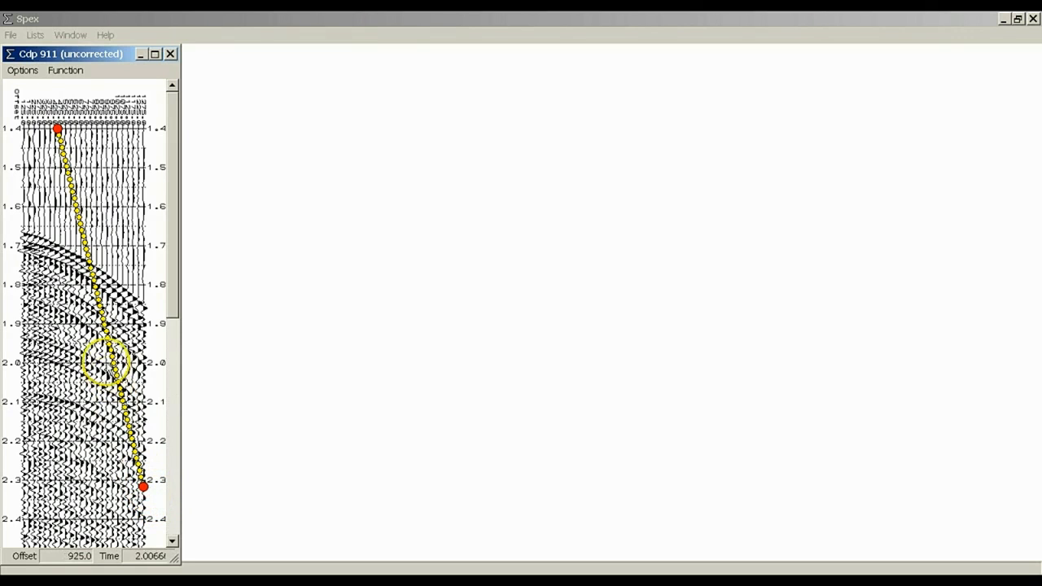
{"action": "left_click", "coordinate": [88, 326]}
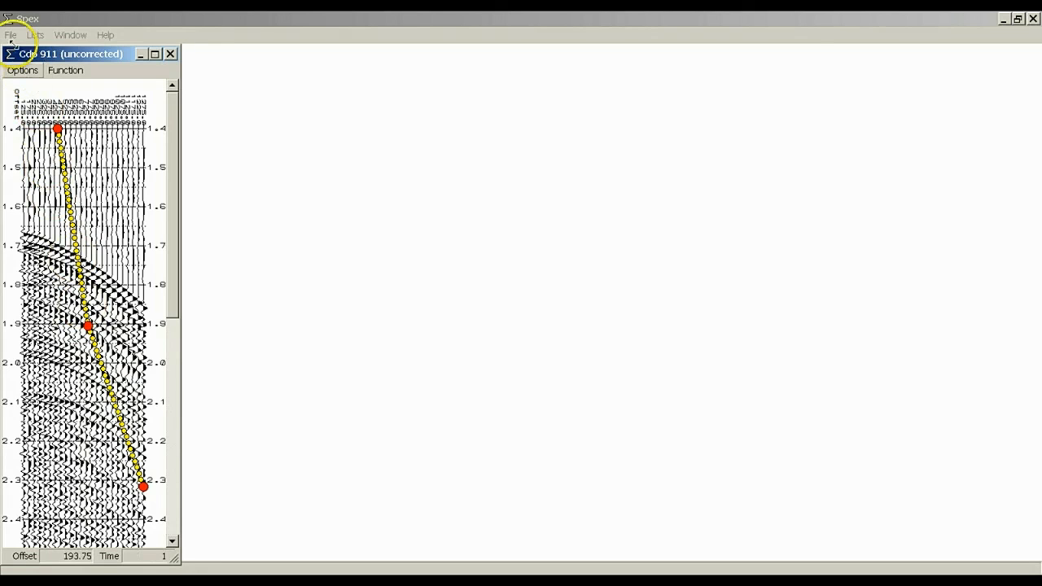
- Generate a stack display from the loaded data
{"action": "left_click", "coordinate": [11, 36]}
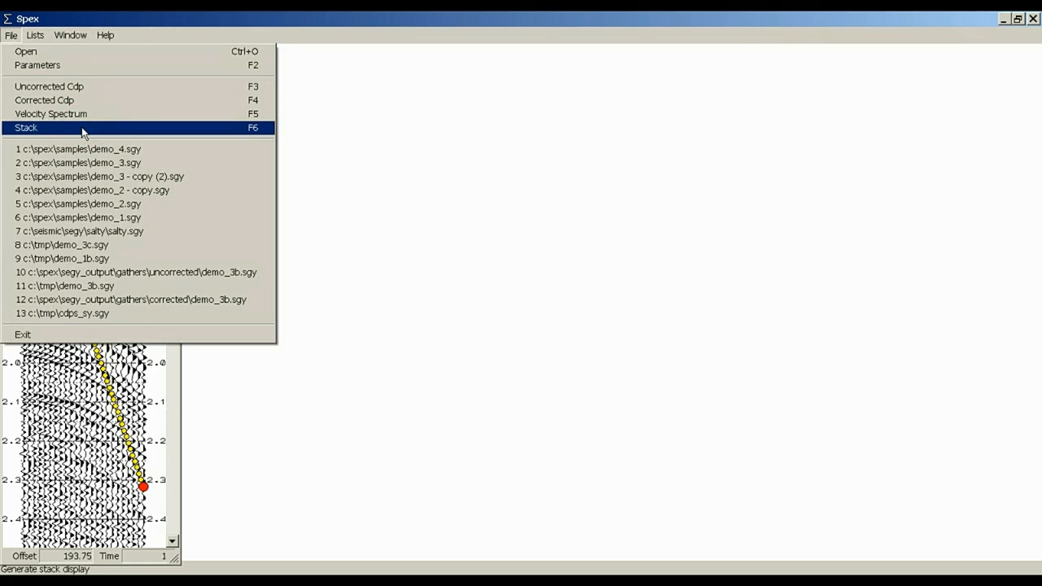
{"action": "left_click", "coordinate": [82, 130]}
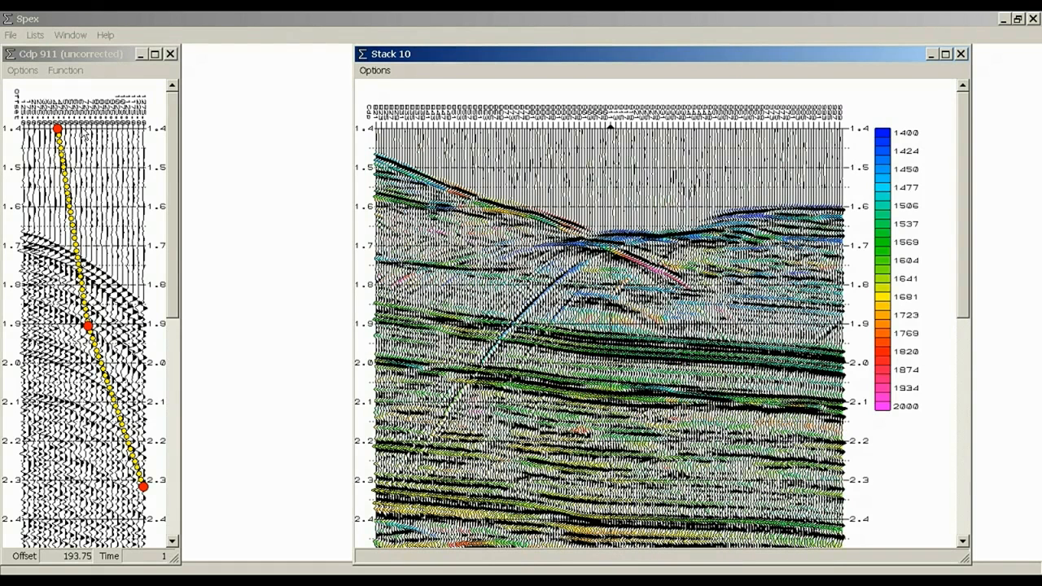
- Examine the new stack alongside the CDP 911 gather from the shallowest to the deepest times
{"action": "scroll", "coordinate": [550, 260], "scroll_direction": "down", "scroll_amount": 5}
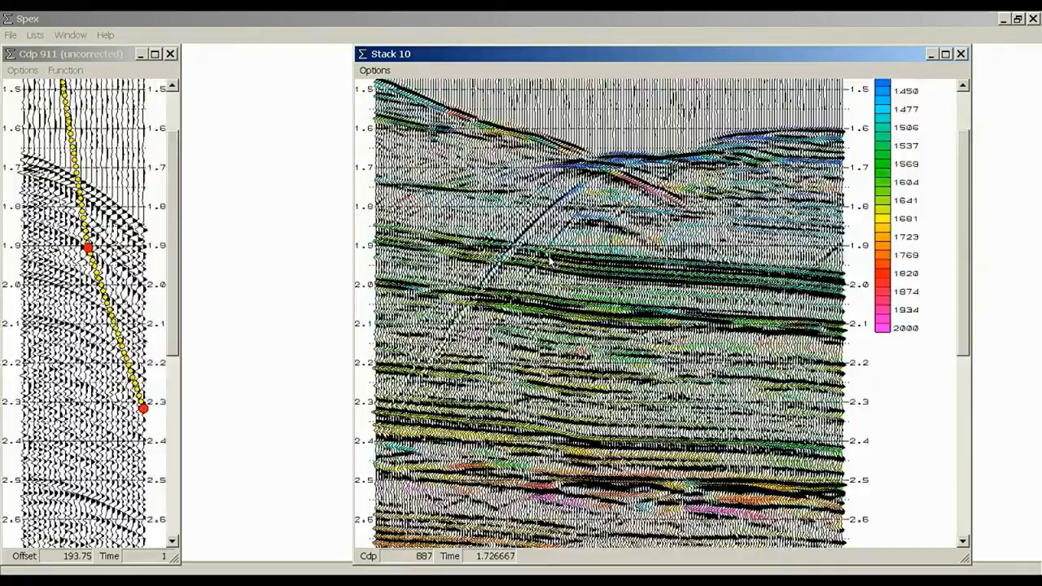
{"action": "scroll", "coordinate": [550, 260], "scroll_direction": "up", "scroll_amount": 5}
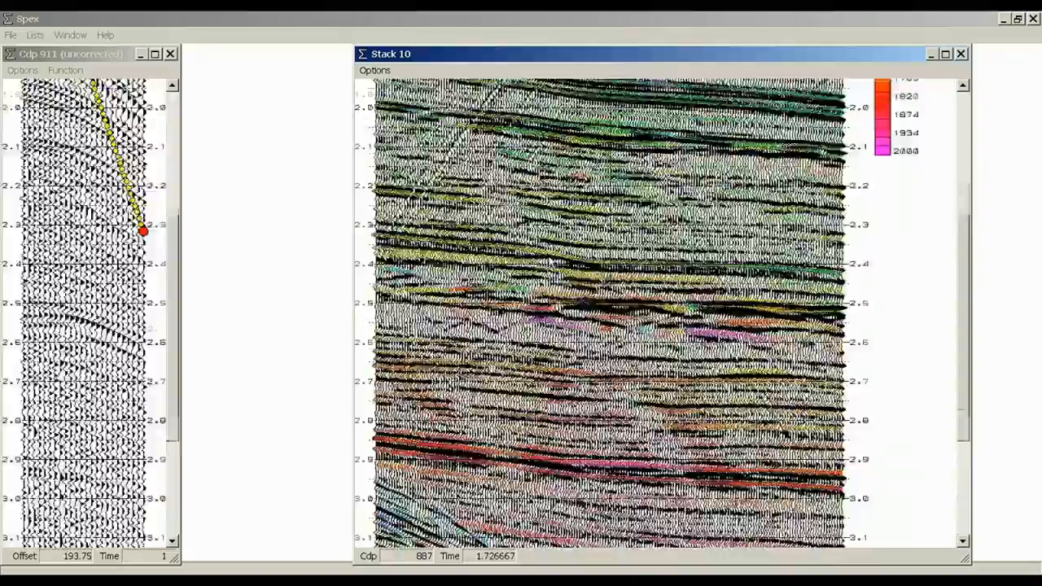
{"action": "scroll", "coordinate": [551, 260], "scroll_direction": "down", "scroll_amount": 8}
{"action": "scroll", "coordinate": [551, 261], "scroll_direction": "up", "scroll_amount": 8}
{"action": "scroll", "coordinate": [551, 261], "scroll_direction": "down", "scroll_amount": 8}
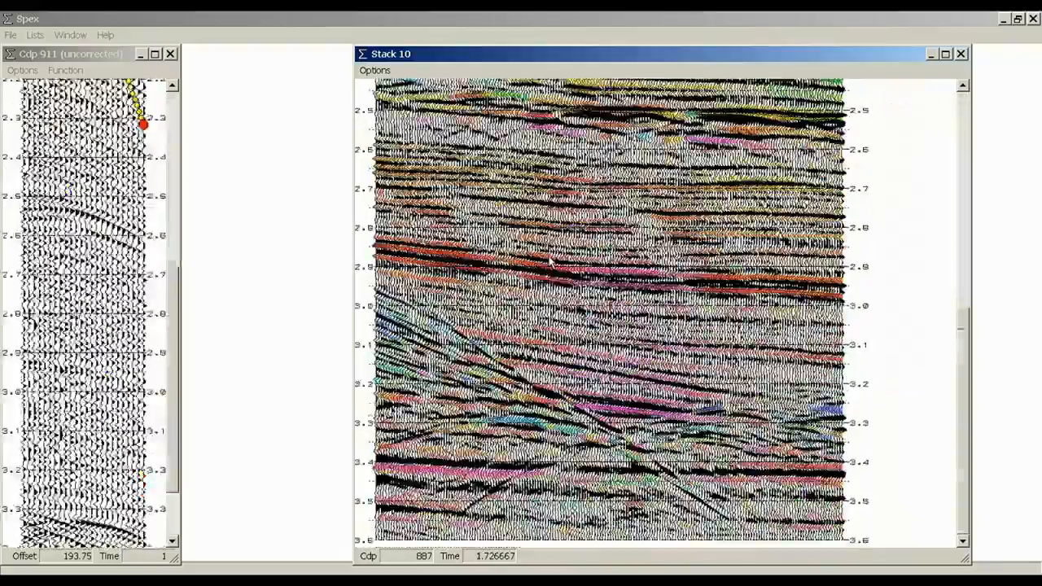
{"action": "scroll", "coordinate": [551, 260], "scroll_direction": "up", "scroll_amount": 5}
{"action": "scroll", "coordinate": [551, 260], "scroll_direction": "down", "scroll_amount": 6}
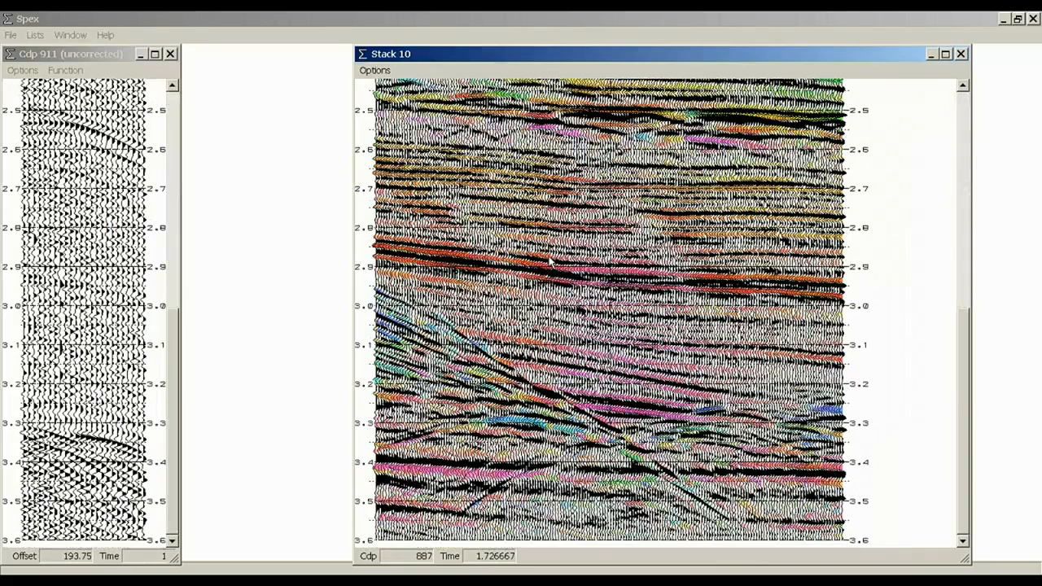
{"action": "mouse_move", "coordinate": [460, 393]}
{"action": "left_mouse_down"}
{"action": "mouse_move", "coordinate": [460, 444]}
{"action": "mouse_move", "coordinate": [442, 454]}
{"action": "mouse_move", "coordinate": [431, 496]}
{"action": "mouse_move", "coordinate": [442, 524]}
{"action": "mouse_move", "coordinate": [420, 559]}
{"action": "mouse_move", "coordinate": [487, 561]}
{"action": "left_mouse_up"}
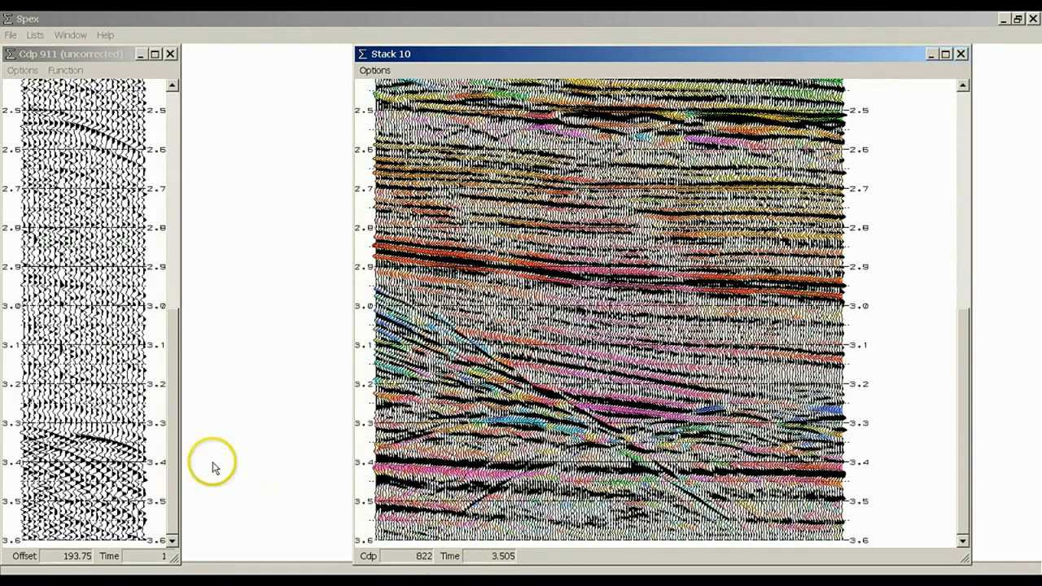
{"action": "left_click", "coordinate": [135, 474]}
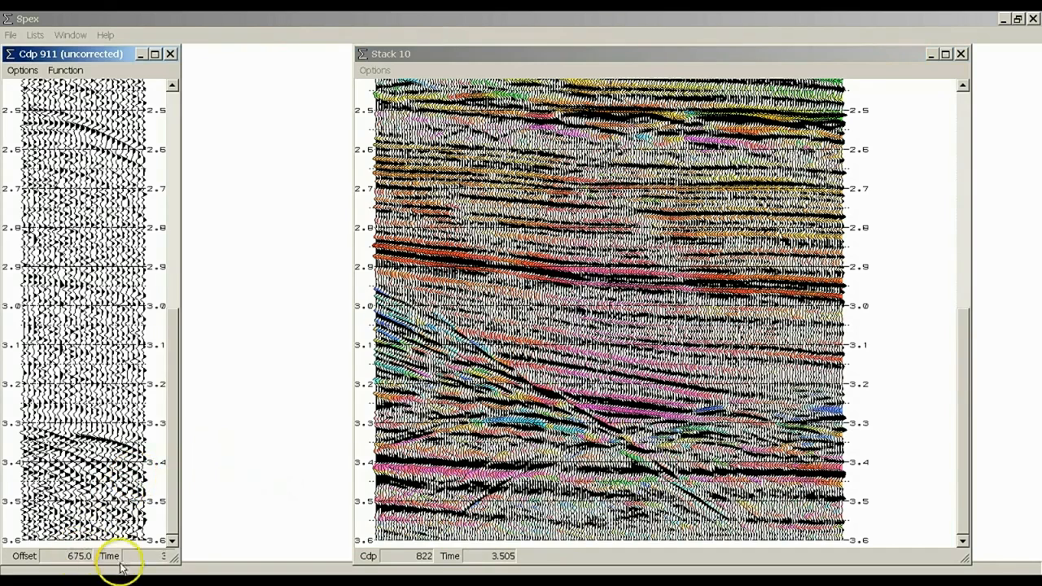
{"action": "left_click", "coordinate": [430, 519]}
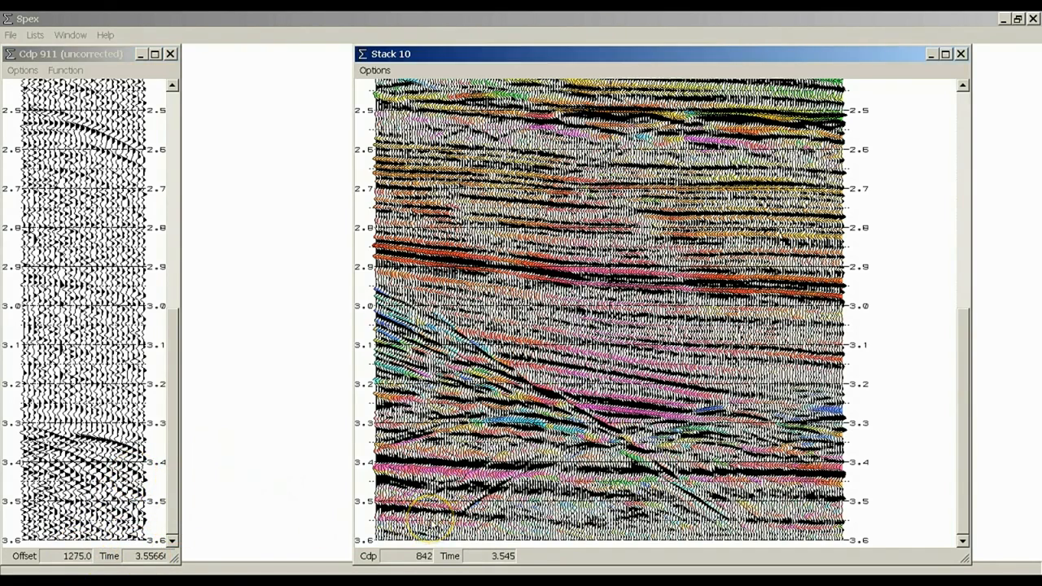
{"action": "key", "text": "Page_Up"}
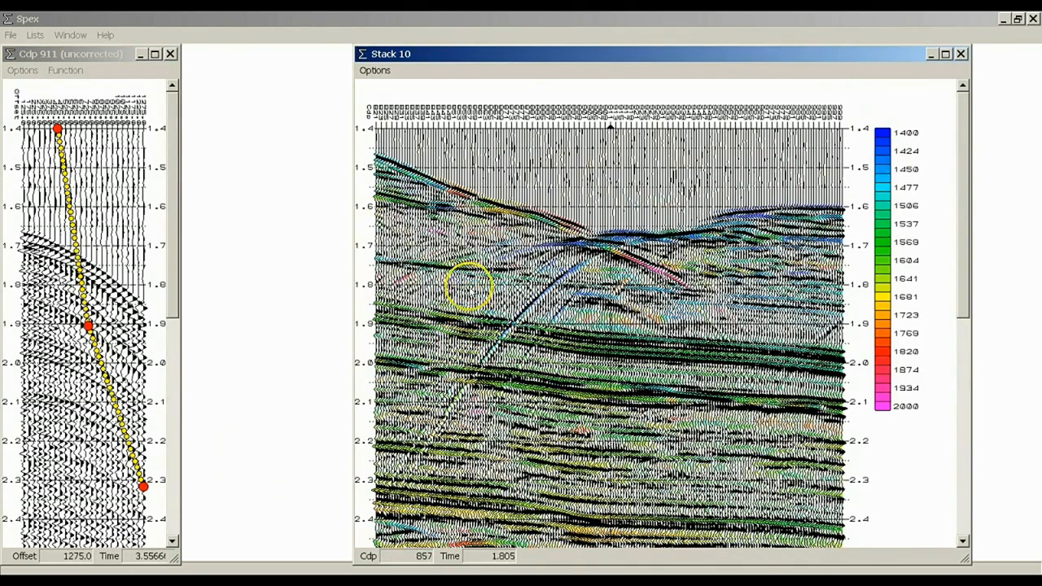
- From the stack, display the uncorrected CDP 859 gather and the corrected CDP 850 gather, placing the two gather windows side by side
{"action": "double_click", "coordinate": [475, 271]}
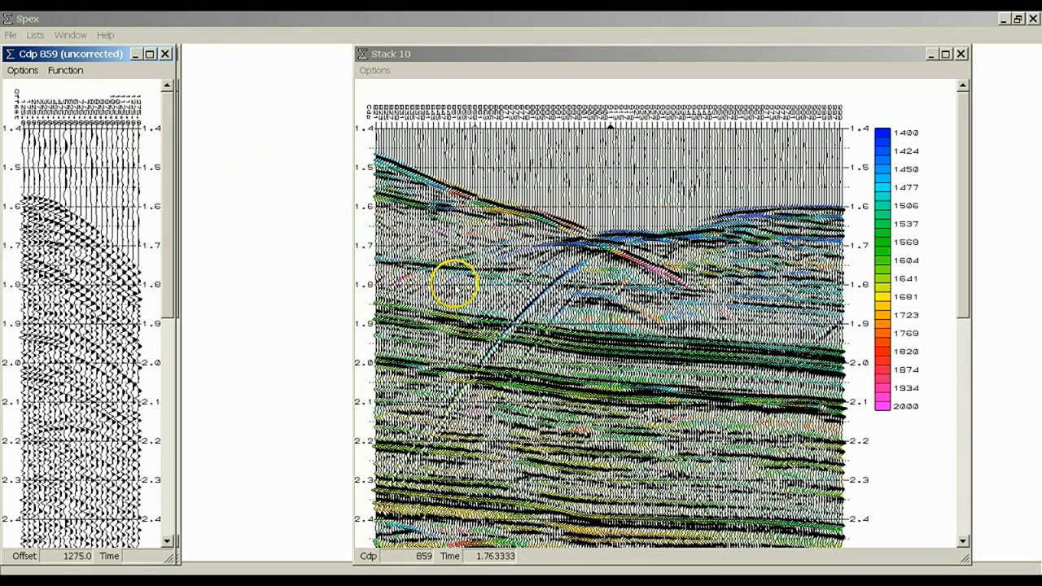
{"action": "left_click", "coordinate": [458, 275]}
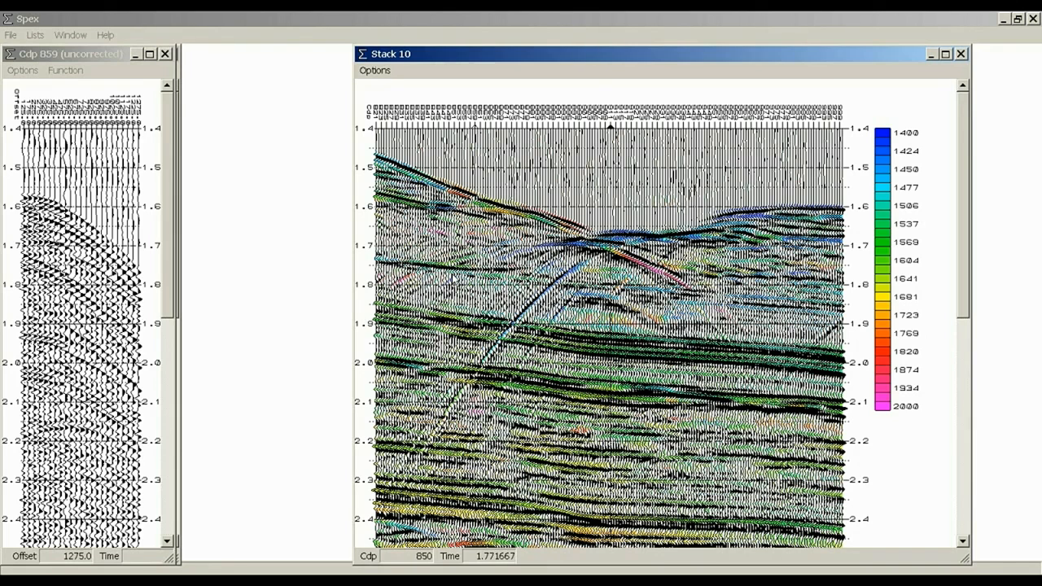
{"action": "left_click", "coordinate": [450, 276]}
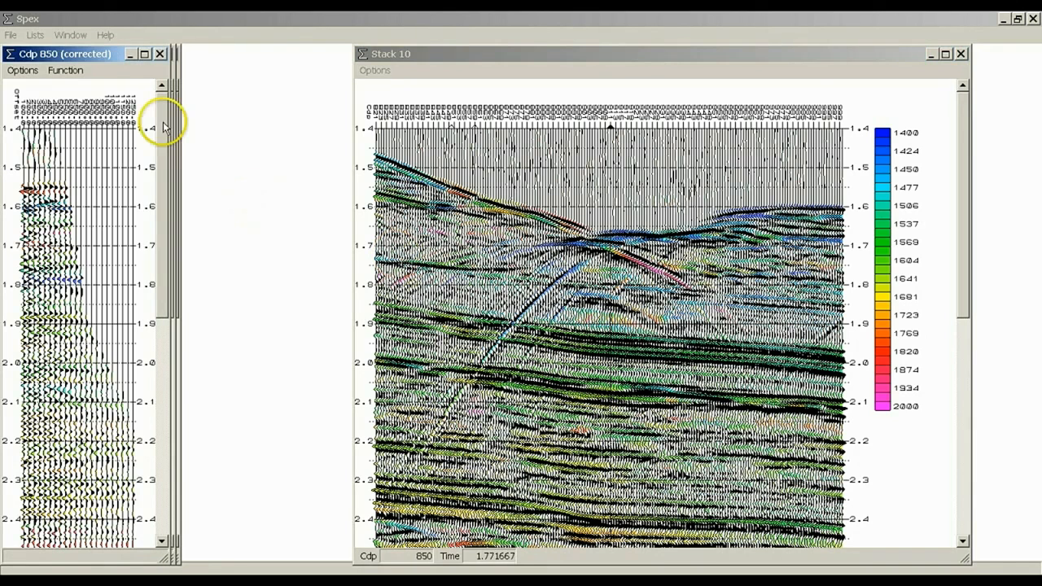
{"action": "left_click_drag", "start_coordinate": [95, 55], "coordinate": [272, 57]}
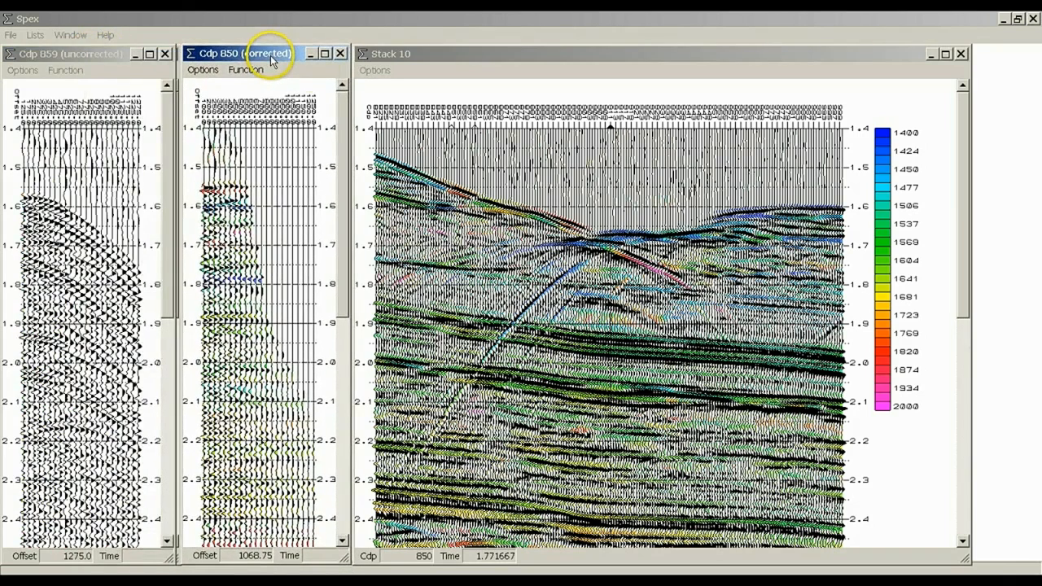
{"action": "left_click", "coordinate": [448, 275]}
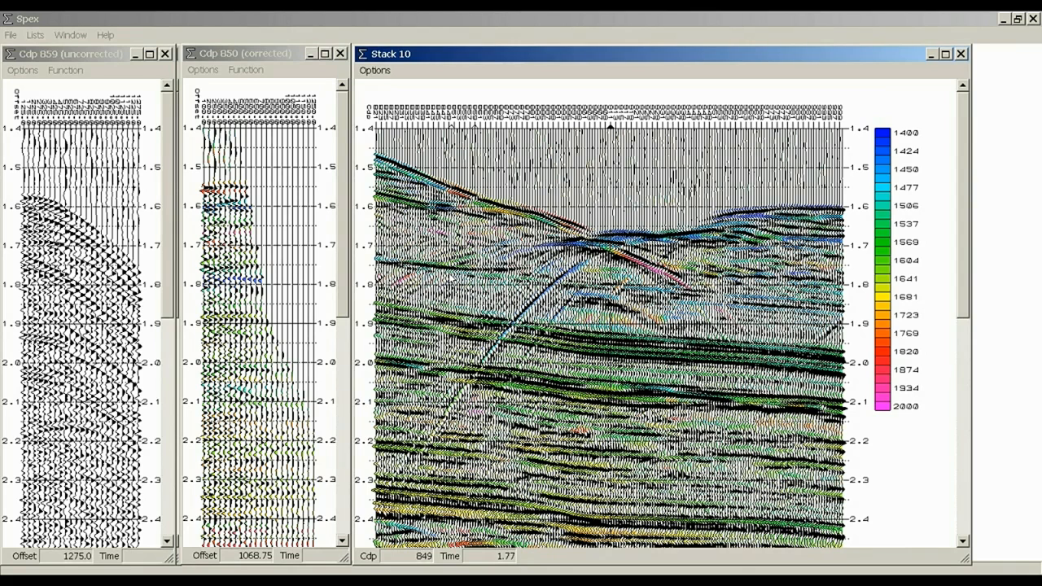
- Display the velocity spectrum of CDP 849 from the stack and pick function points at times of about 1.88, 2.34 and 2.87
{"action": "double_click", "coordinate": [448, 275]}
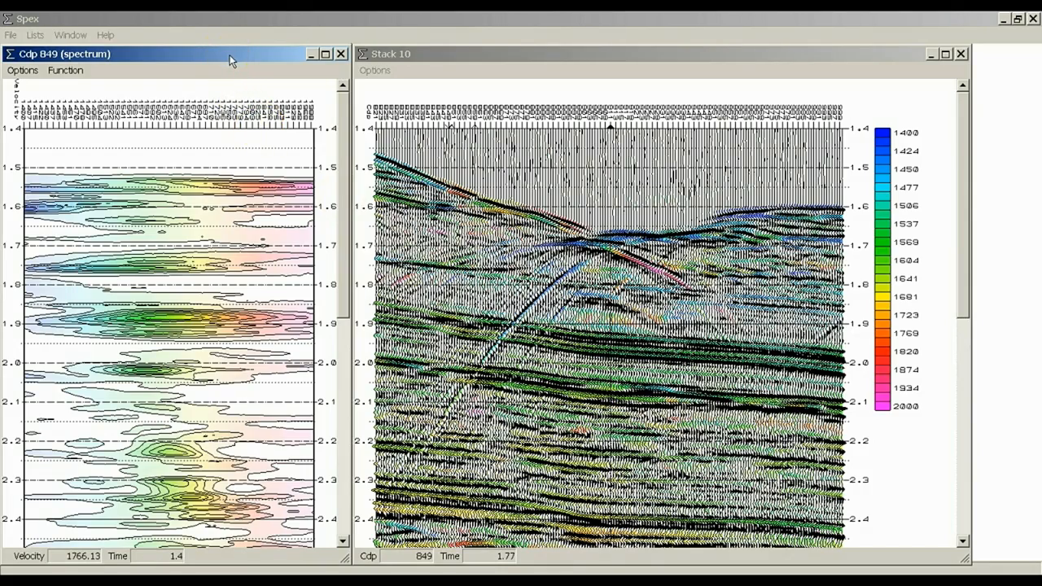
{"action": "scroll", "coordinate": [215, 245], "scroll_direction": "down", "scroll_amount": 5}
{"action": "scroll", "coordinate": [215, 246], "scroll_direction": "up", "scroll_amount": 5}
{"action": "left_click", "coordinate": [167, 319]}
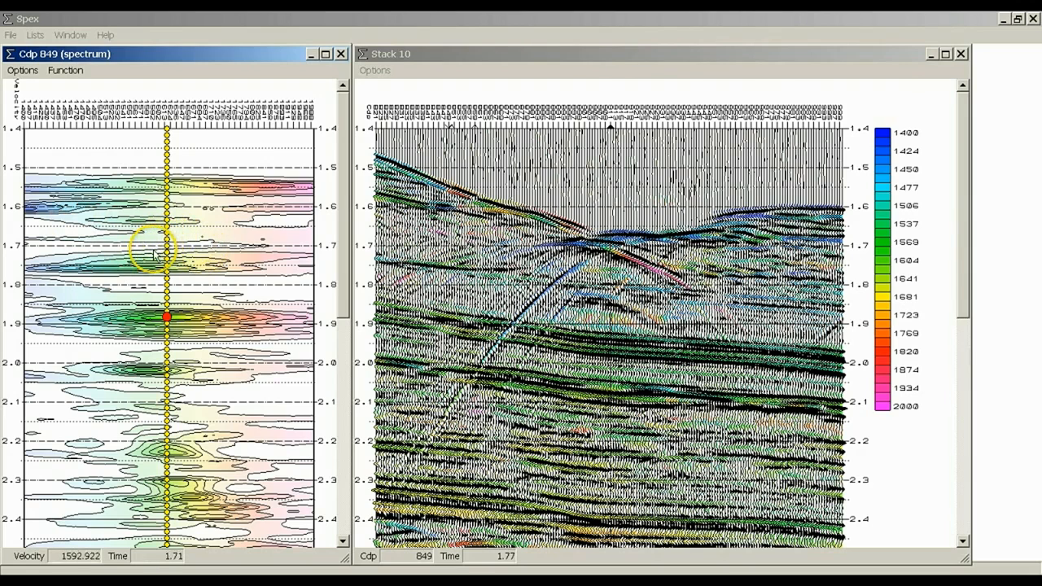
{"action": "left_click_drag", "start_coordinate": [193, 388], "coordinate": [196, 499]}
{"action": "scroll", "coordinate": [198, 503], "scroll_direction": "down", "scroll_amount": 10}
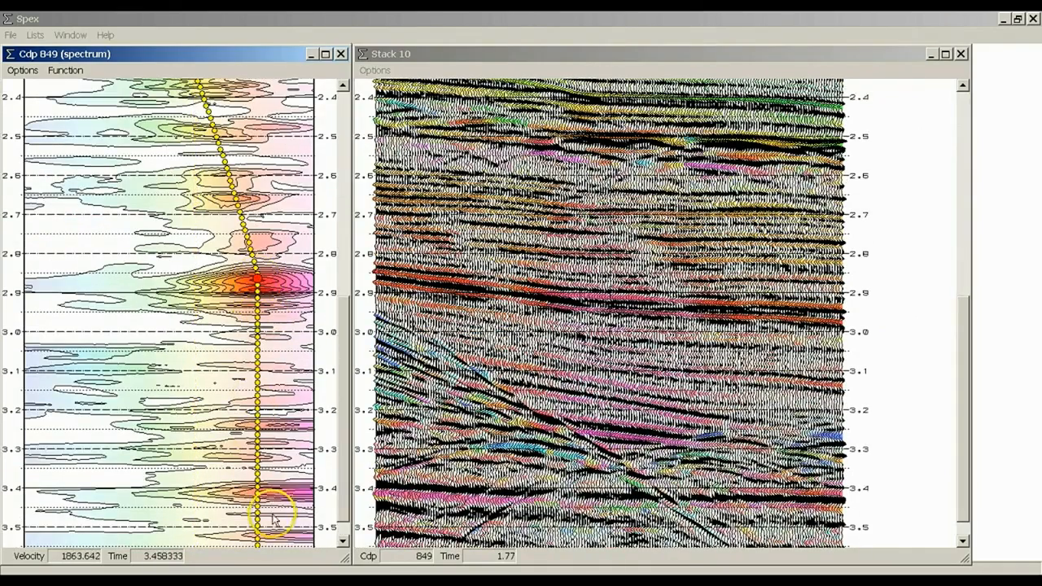
- Extend the CDP 849 velocity function with a deep point at about 3.42 and a shallow point at about 1.55
{"action": "scroll", "coordinate": [285, 503], "scroll_direction": "down", "scroll_amount": 1}
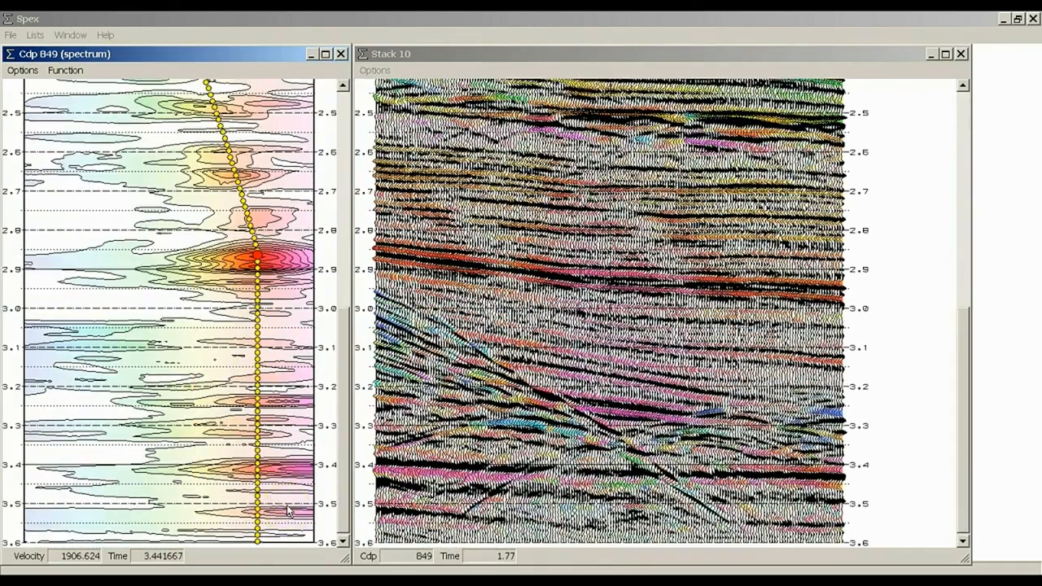
{"action": "scroll", "coordinate": [289, 511], "scroll_direction": "up", "scroll_amount": 4}
{"action": "scroll", "coordinate": [289, 531], "scroll_direction": "up", "scroll_amount": 1}
{"action": "scroll", "coordinate": [291, 535], "scroll_direction": "down", "scroll_amount": 5}
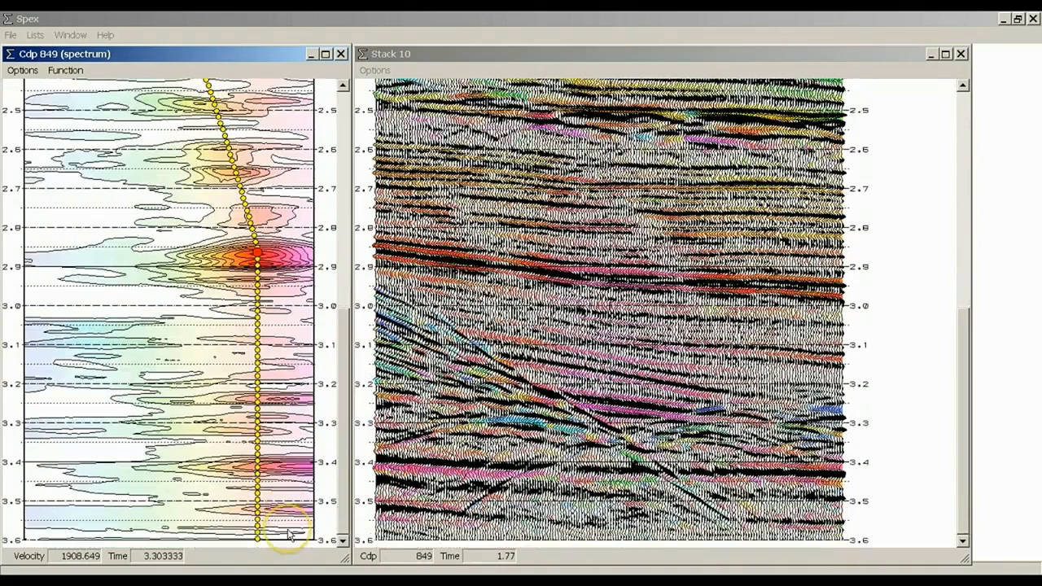
{"action": "left_click", "coordinate": [289, 468]}
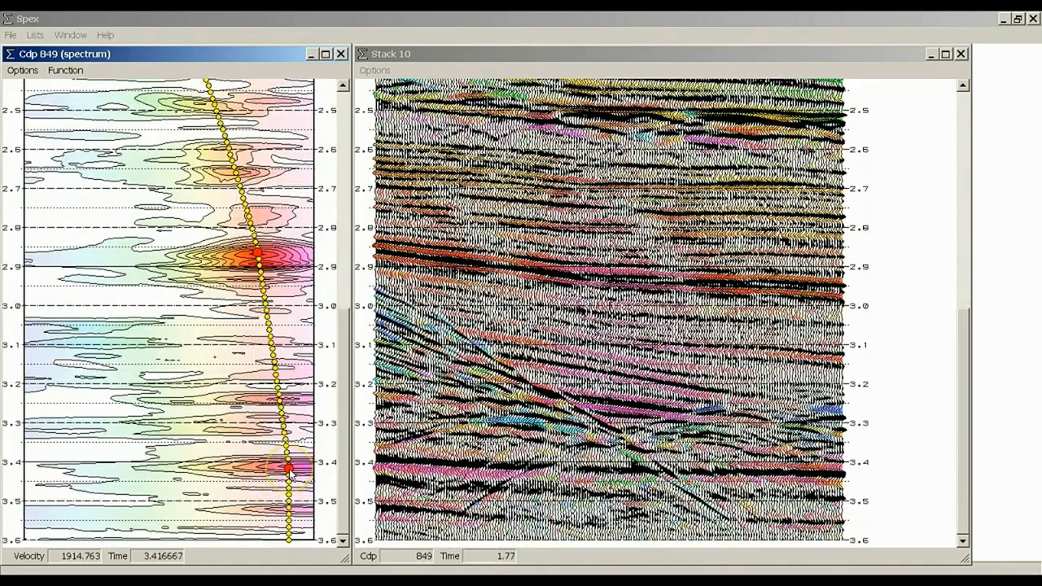
{"action": "scroll", "coordinate": [290, 472], "scroll_direction": "up", "scroll_amount": 15}
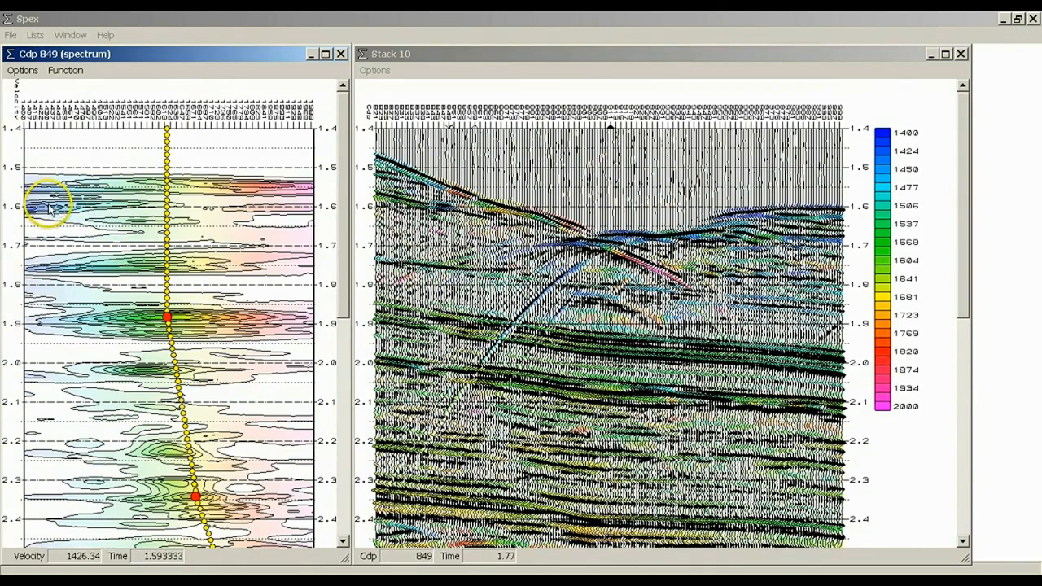
{"action": "left_click", "coordinate": [96, 186]}
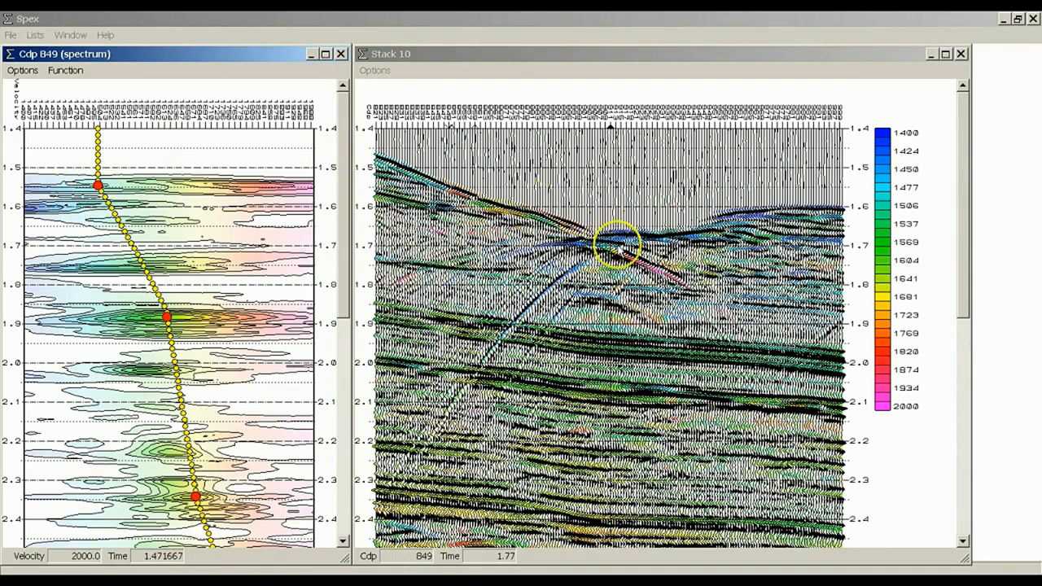
- Display the velocity spectrum of CDP 972 from the stack and place it beside the CDP 849 spectrum
{"action": "left_click", "coordinate": [776, 304]}
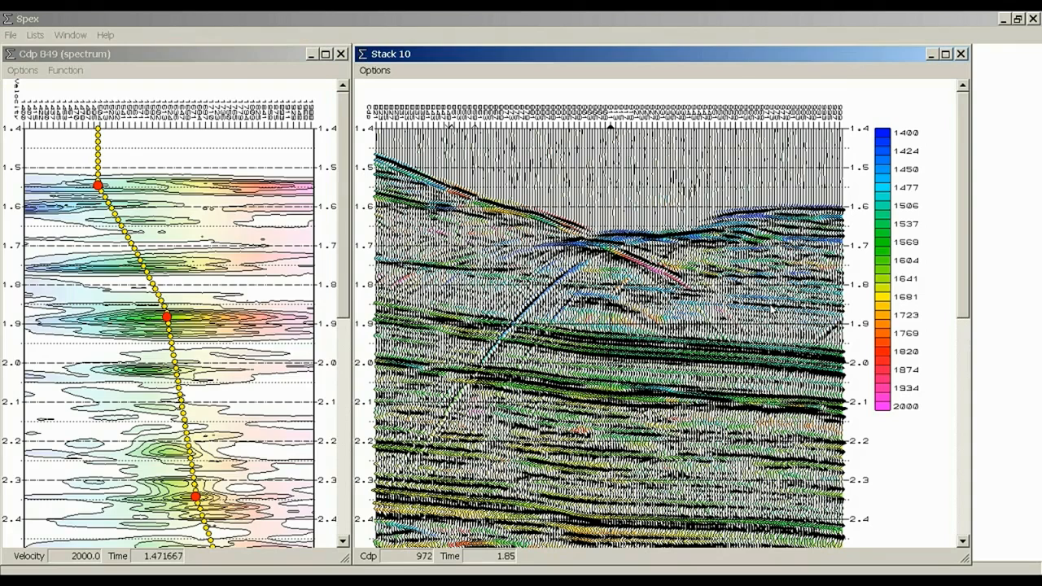
{"action": "left_click", "coordinate": [770, 307]}
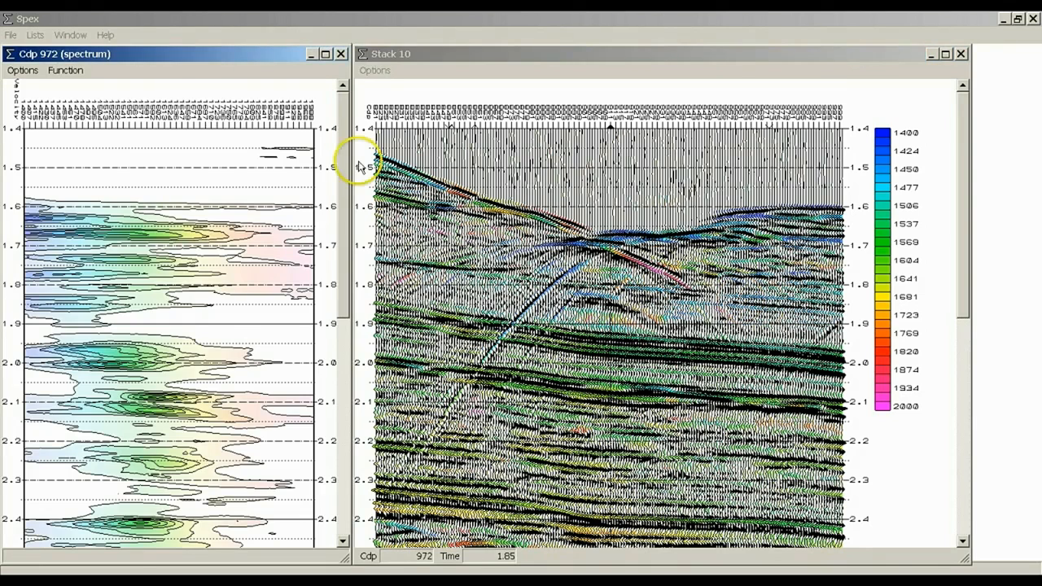
{"action": "left_click_drag", "start_coordinate": [186, 56], "coordinate": [539, 55]}
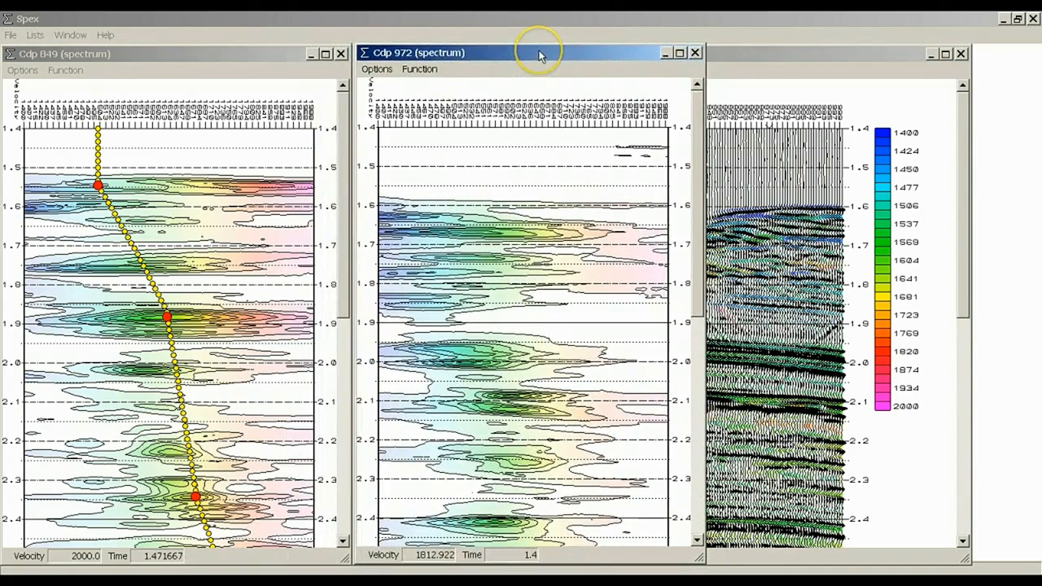
- Copy the velocity function from the CDP 849 spectrum to the CDP 972 spectrum and check its fit over the full time range
{"action": "left_click", "coordinate": [77, 71]}
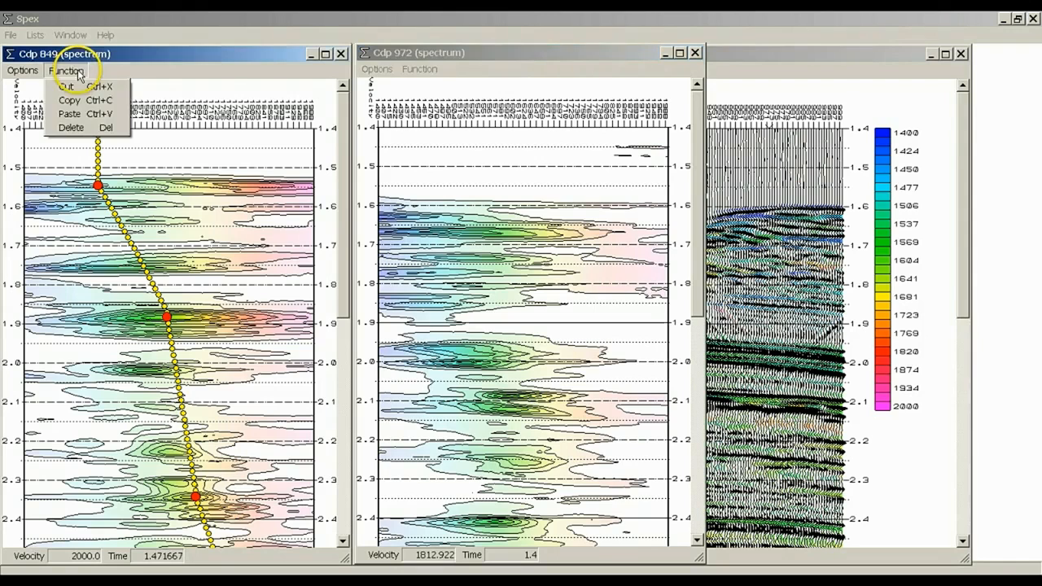
{"action": "left_click", "coordinate": [75, 104]}
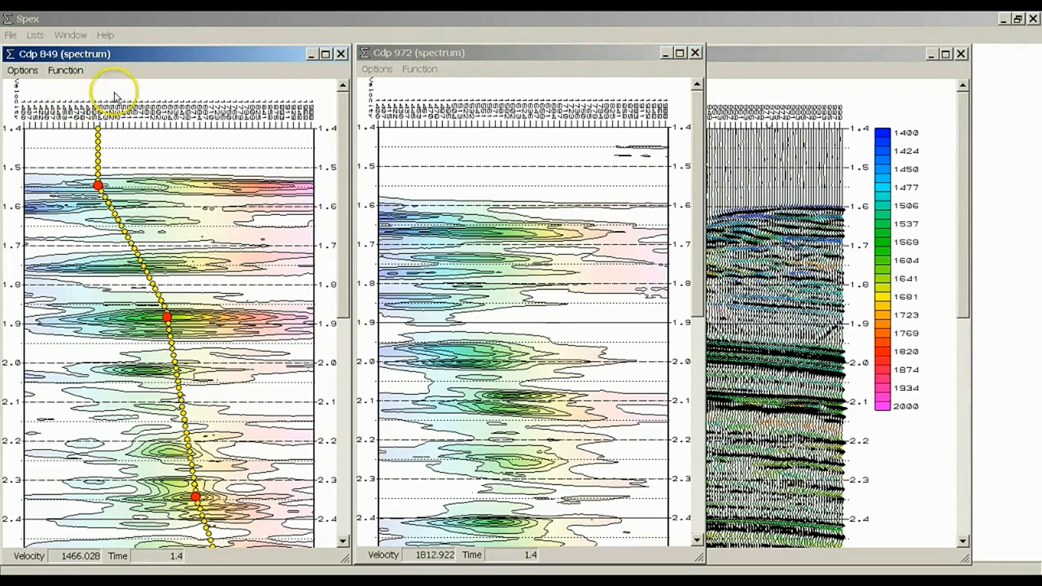
{"action": "left_click", "coordinate": [431, 70]}
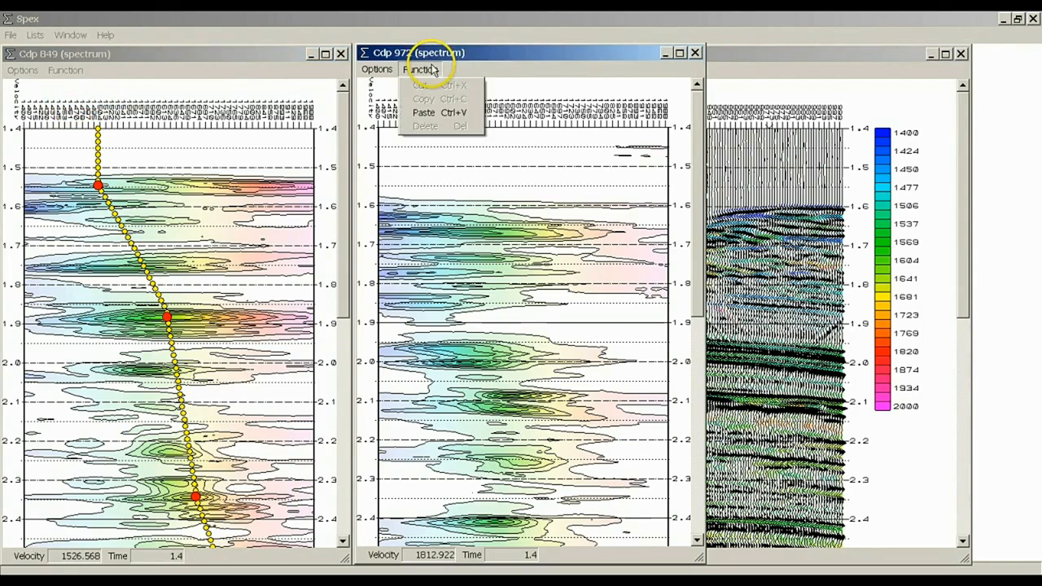
{"action": "left_click", "coordinate": [434, 111]}
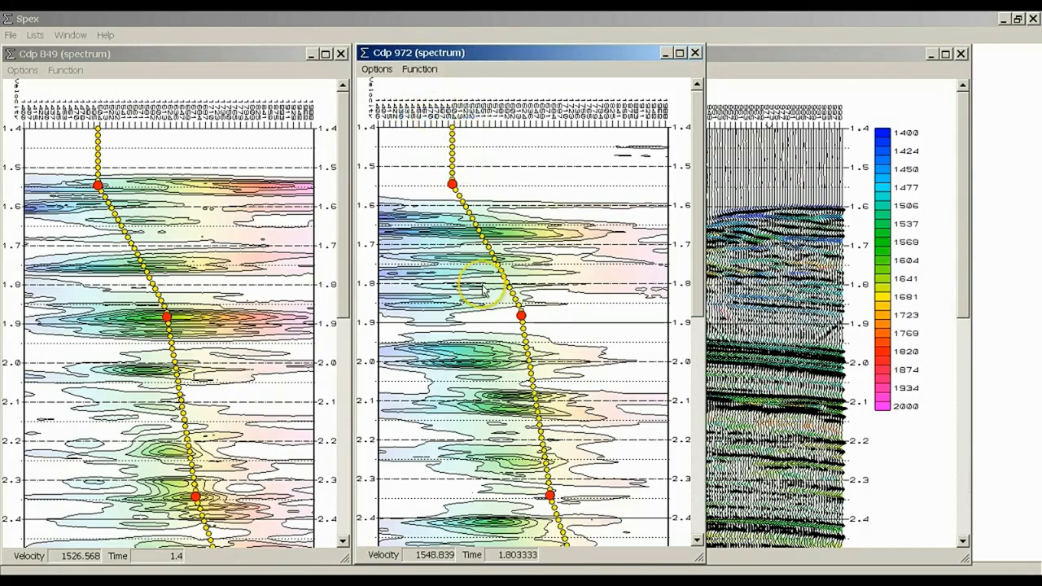
{"action": "scroll", "coordinate": [482, 254], "scroll_direction": "down", "scroll_amount": 10}
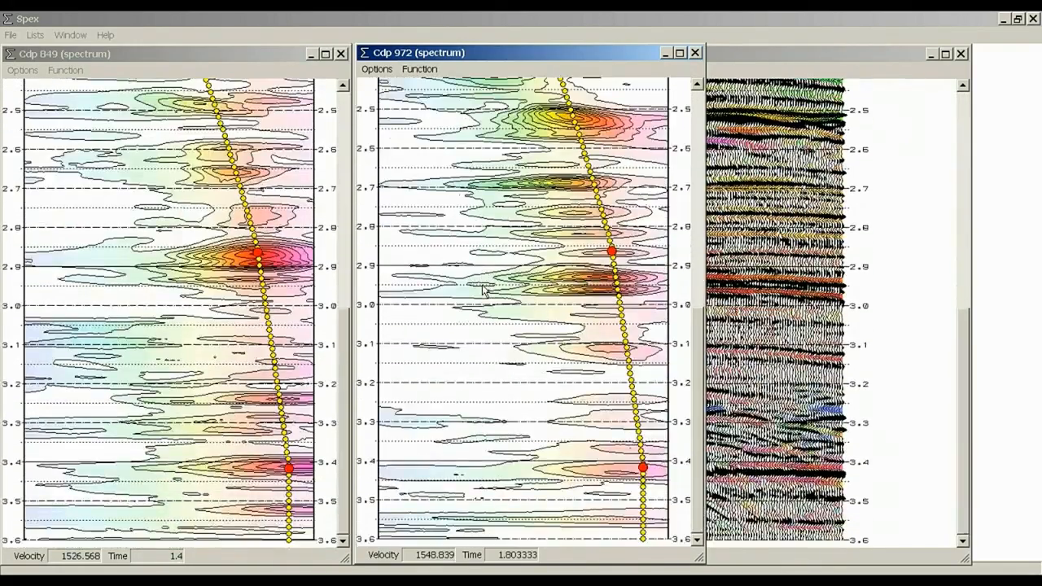
{"action": "scroll", "coordinate": [483, 289], "scroll_direction": "up", "scroll_amount": 10}
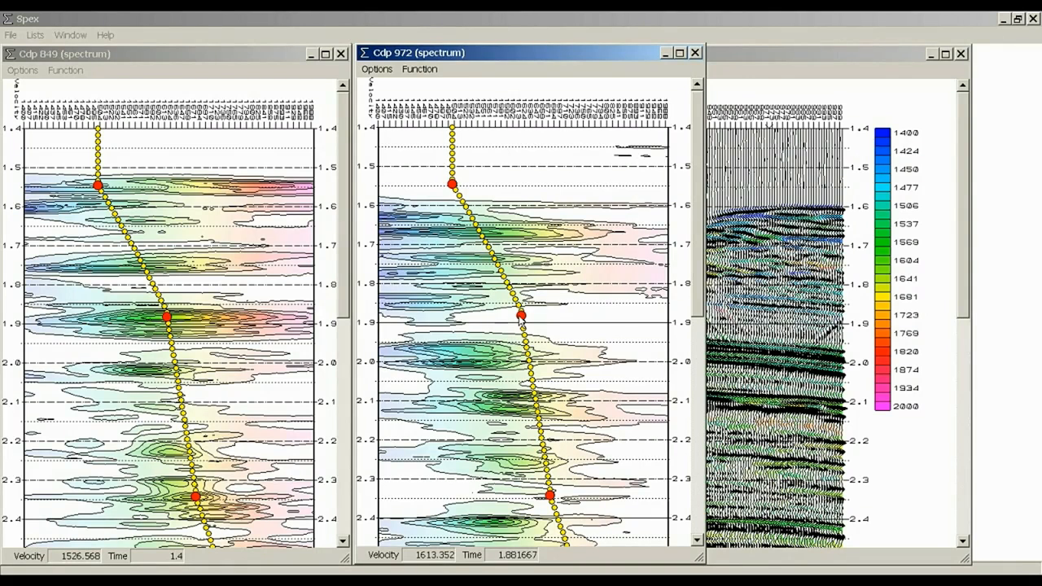
- On CDP 972, replace the function points at about 1.88 and 1.55 with a single point at about 1.67
{"action": "right_click", "coordinate": [521, 316]}
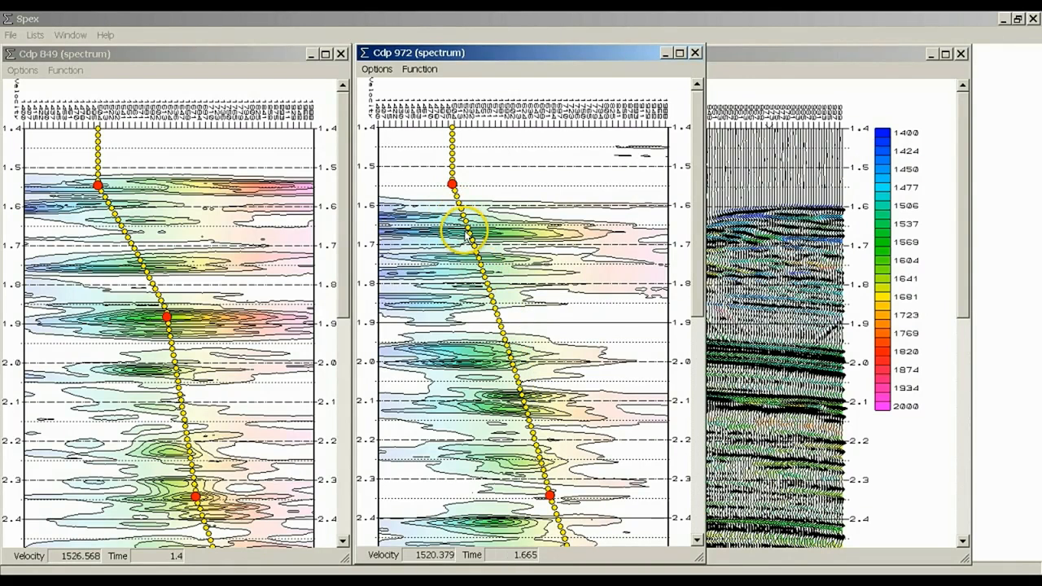
{"action": "left_click", "coordinate": [464, 232]}
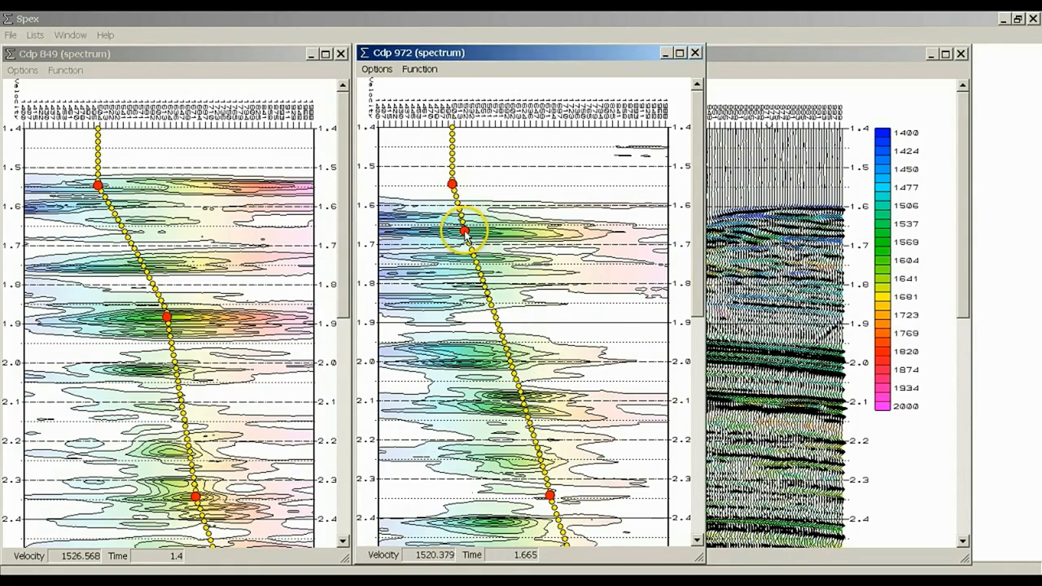
{"action": "right_click", "coordinate": [454, 186]}
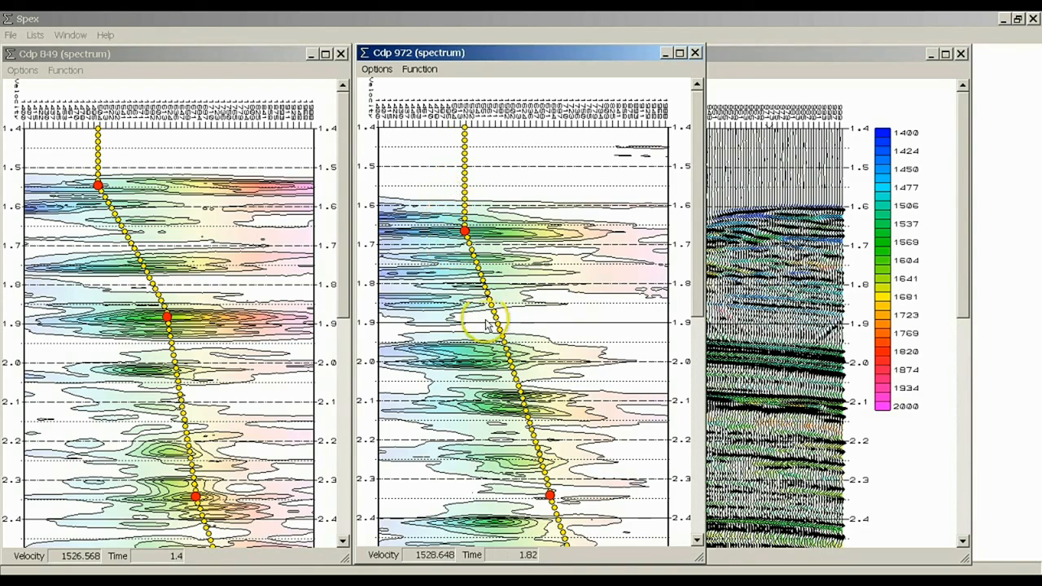
- On CDP 972, add function points at about 2.09 and 2.52 and remove the point at about 2.34
{"action": "scroll", "coordinate": [489, 330], "scroll_direction": "down", "scroll_amount": 5}
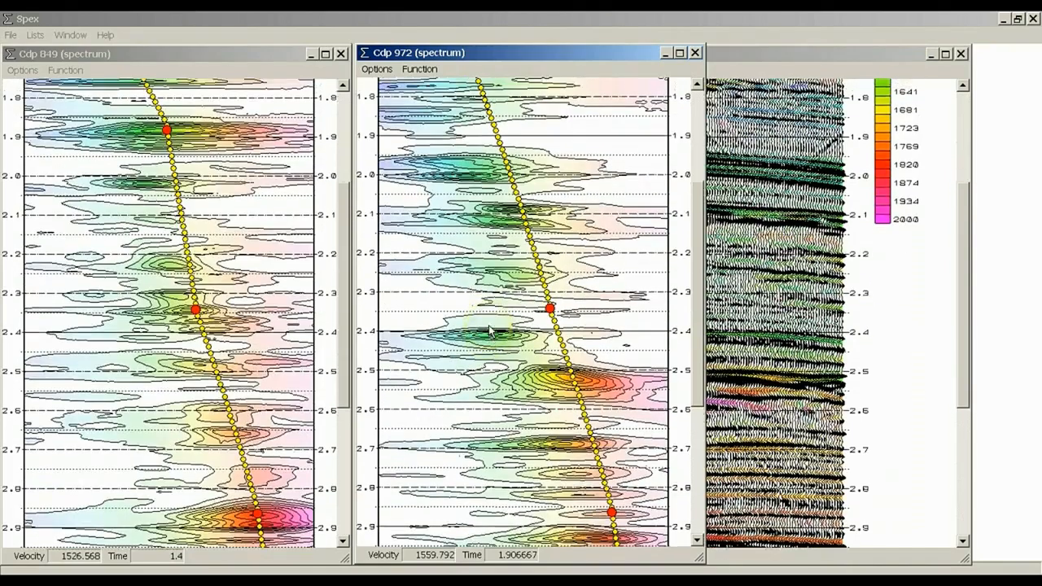
{"action": "left_click", "coordinate": [512, 210]}
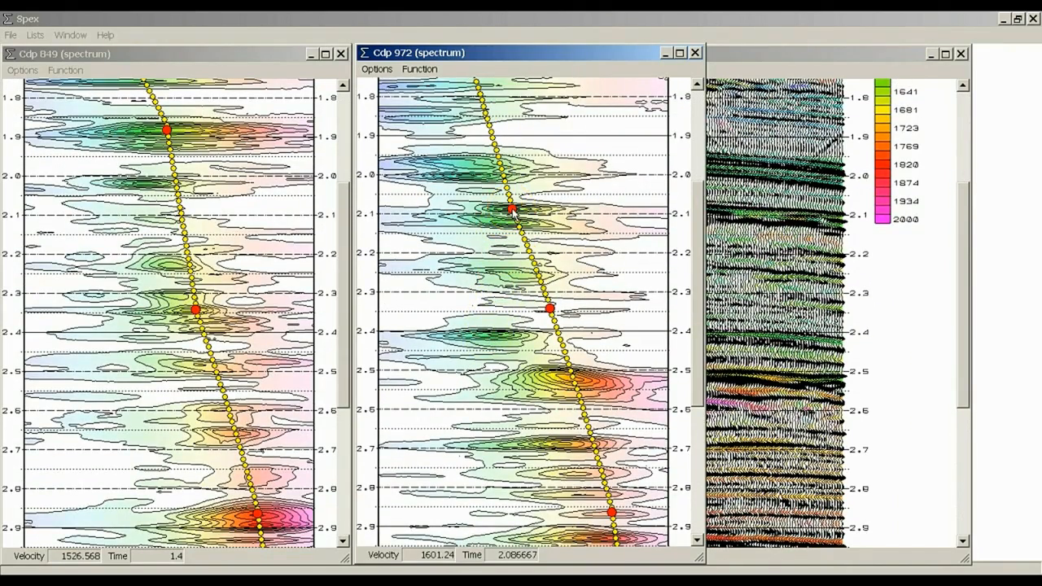
{"action": "left_click", "coordinate": [551, 310]}
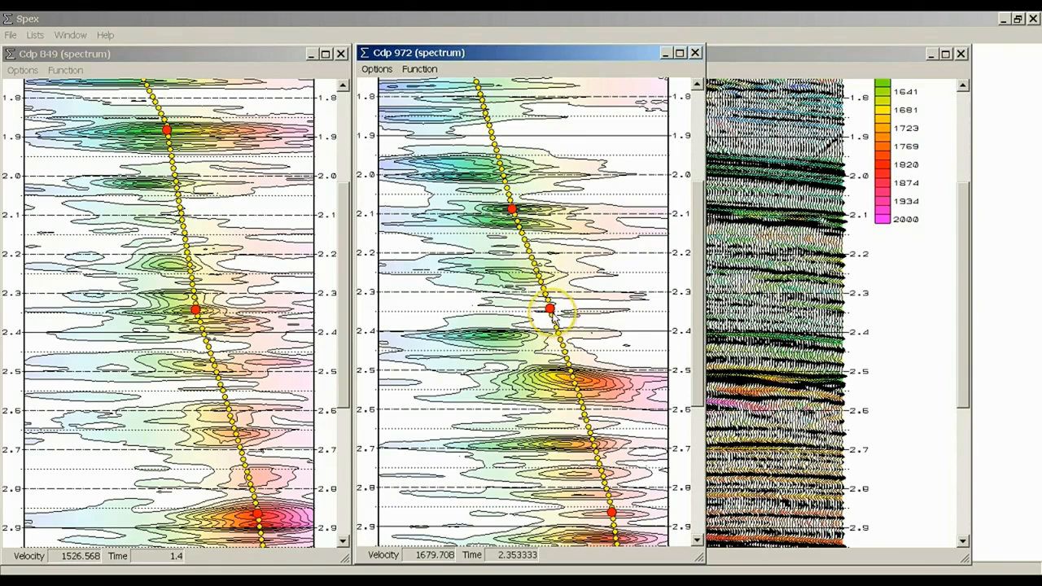
{"action": "right_click", "coordinate": [552, 312]}
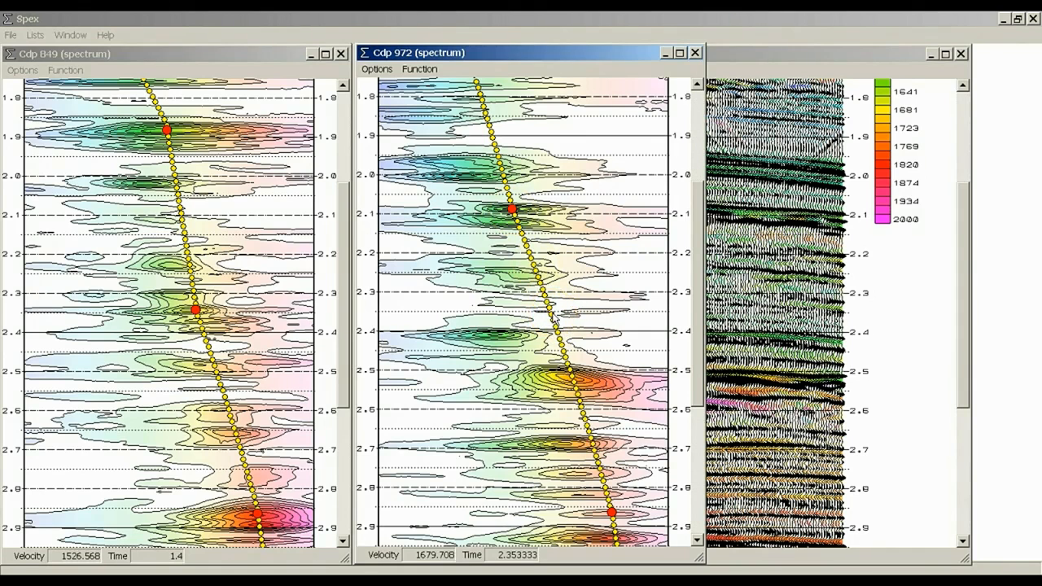
{"action": "left_click", "coordinate": [572, 377]}
- On CDP 972, add a function point at about 2.94 and remove the one at about 2.86
{"action": "scroll", "coordinate": [574, 385], "scroll_direction": "down", "scroll_amount": 2}
{"action": "scroll", "coordinate": [574, 385], "scroll_direction": "down", "scroll_amount": 4}
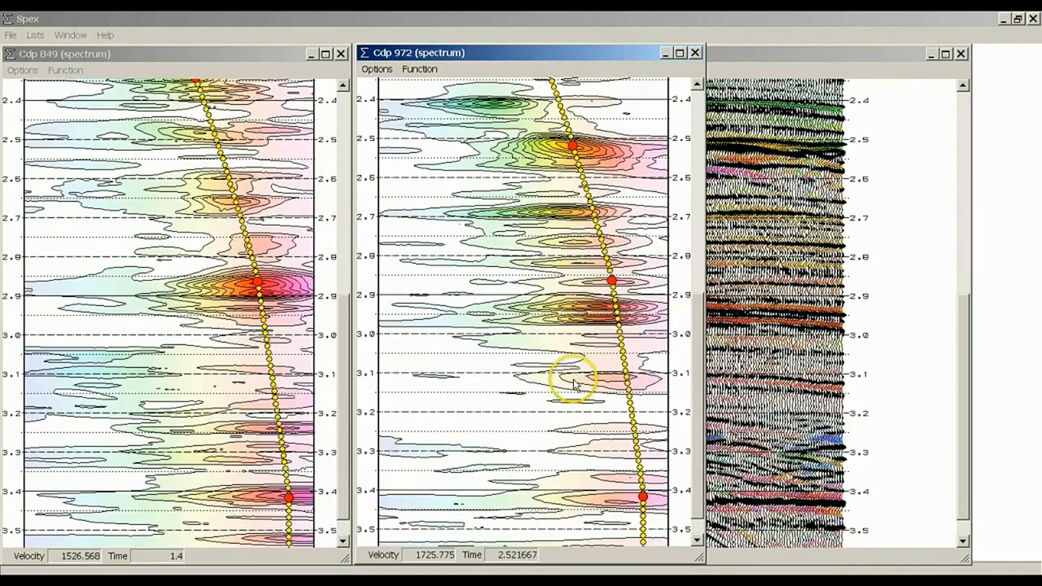
{"action": "left_click", "coordinate": [604, 311]}
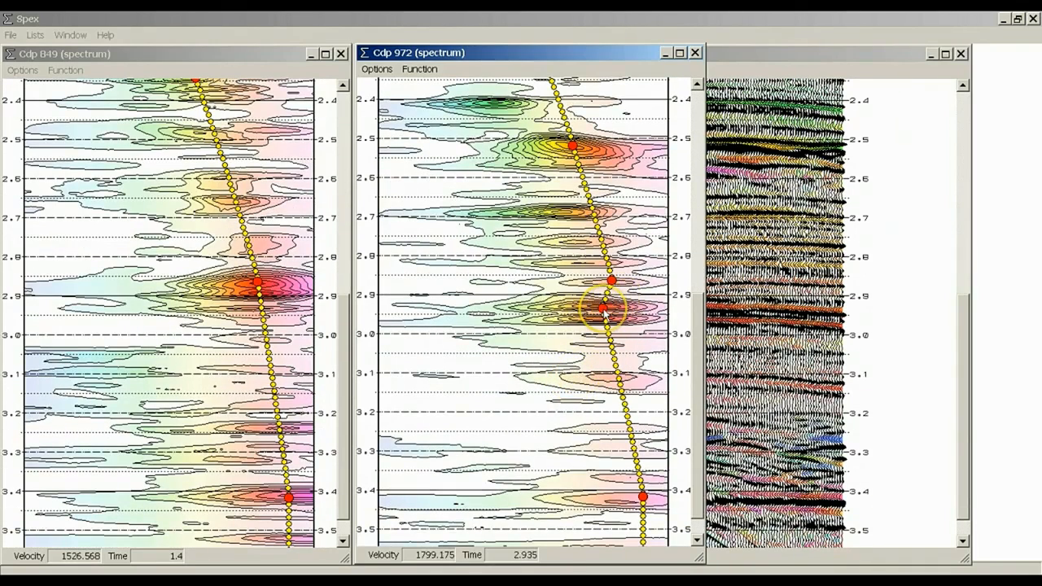
{"action": "right_click", "coordinate": [612, 277]}
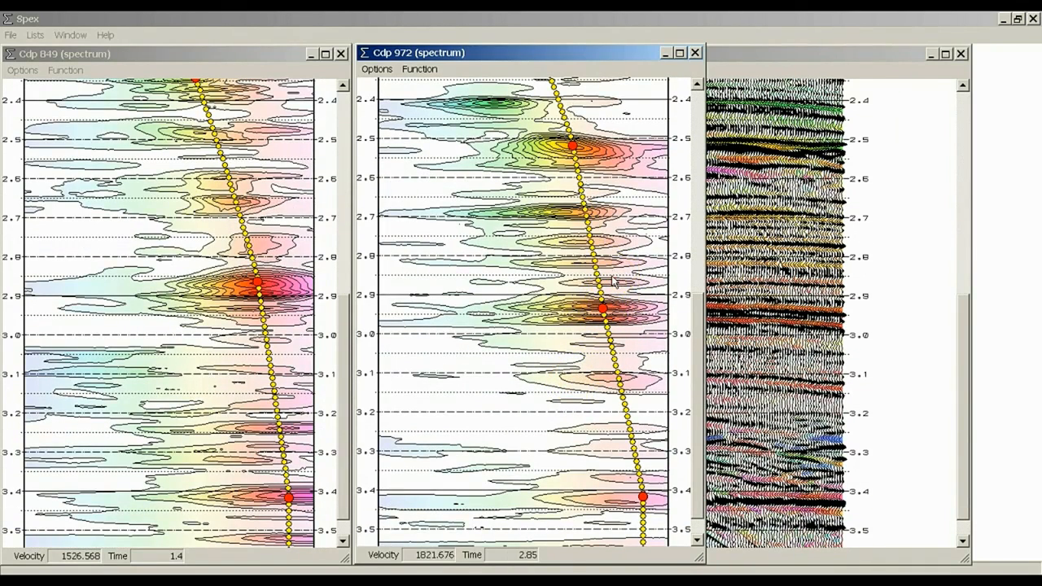
- Add a function point at a time of about 2.65 on the CDP 849 spectrum and review both functions
{"action": "left_click", "coordinate": [232, 196]}
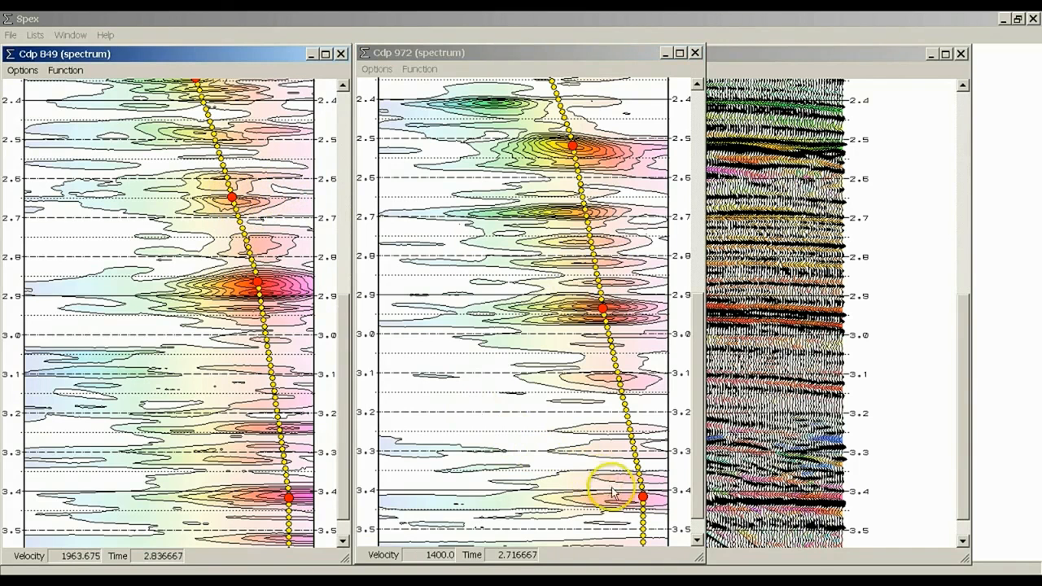
{"action": "scroll", "coordinate": [571, 458], "scroll_direction": "down", "scroll_amount": 2}
{"action": "scroll", "coordinate": [571, 457], "scroll_direction": "up", "scroll_amount": 5}
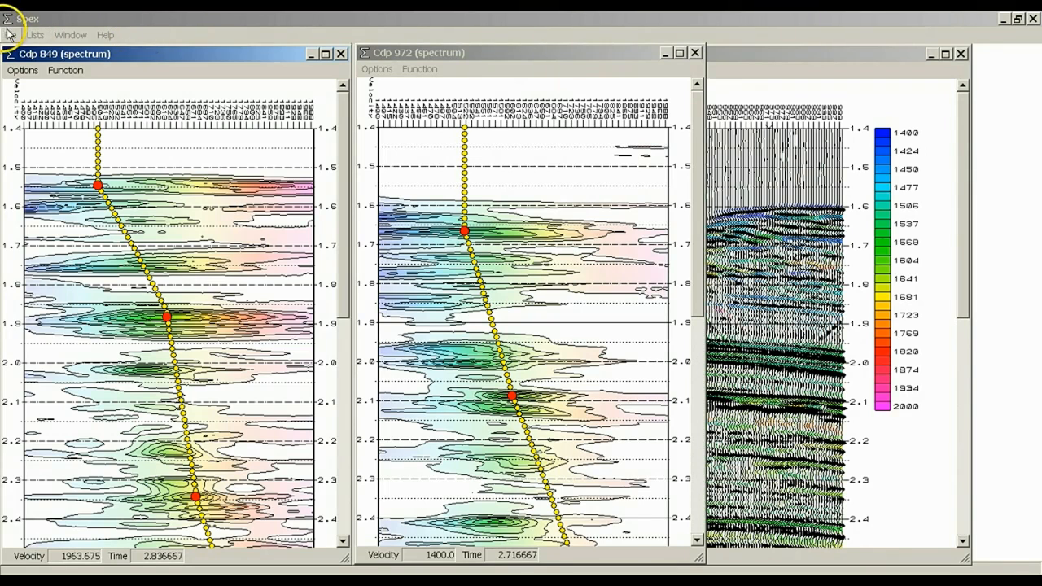
- Configure the parameters with Conventional NMO enabled and the color display set to None
{"action": "left_click", "coordinate": [9, 35]}
{"action": "left_click", "coordinate": [38, 65]}
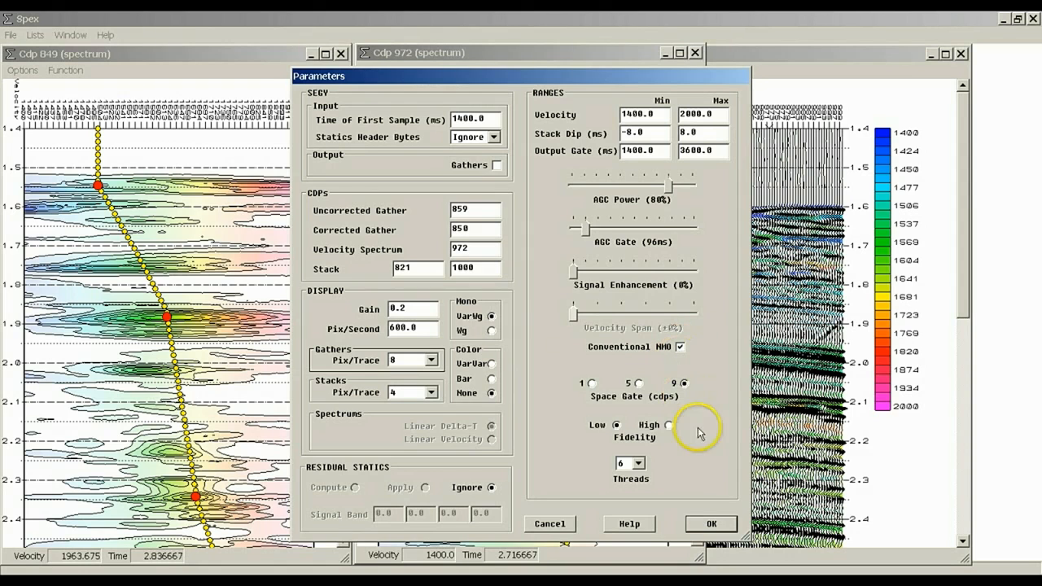
{"action": "left_click", "coordinate": [712, 524]}
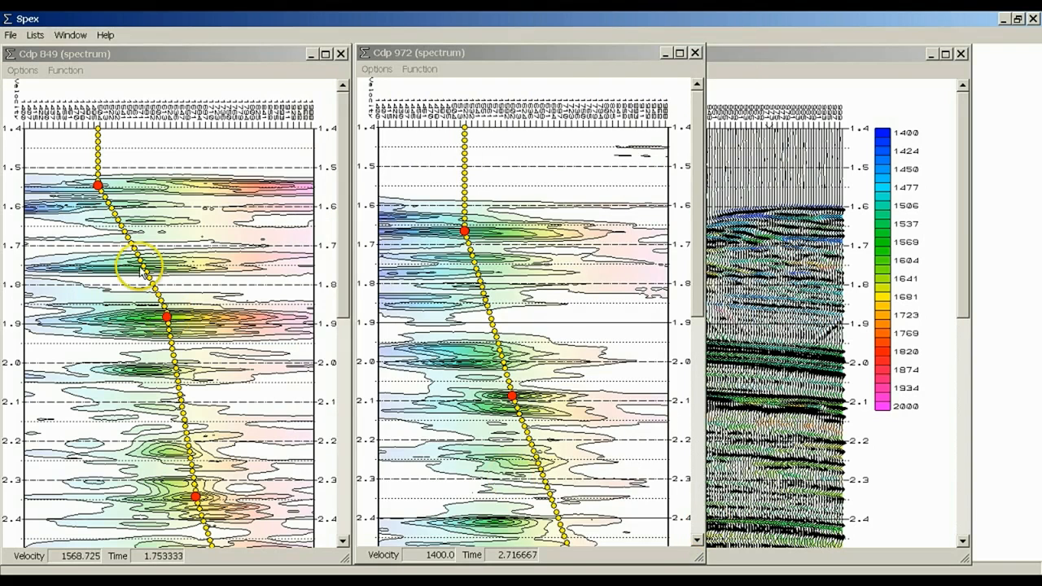
- Generate a new stack with the picked velocity functions and look through it from the shallowest to the deepest times
{"action": "left_click", "coordinate": [11, 35]}
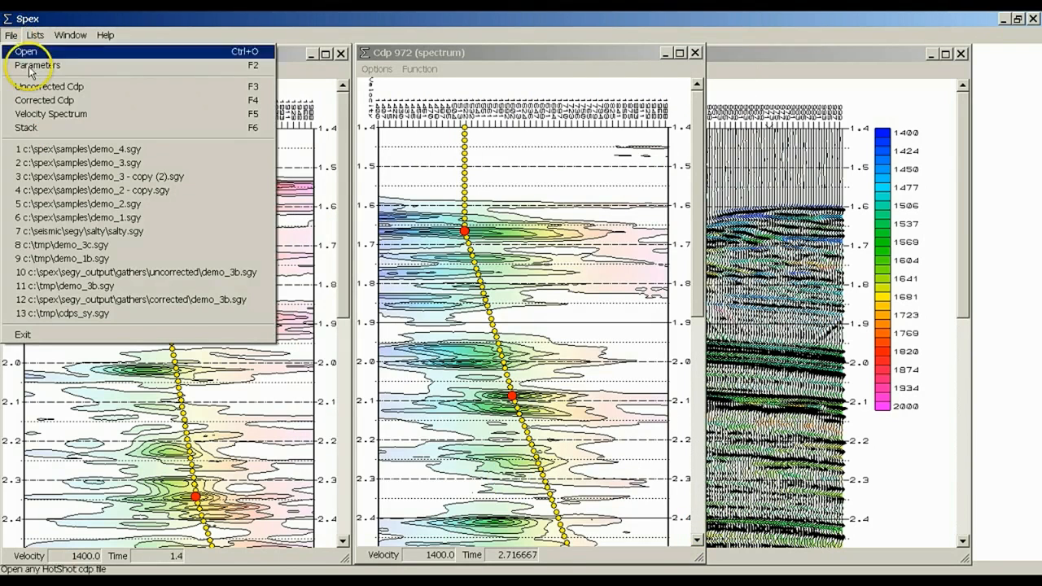
{"action": "left_click", "coordinate": [57, 130]}
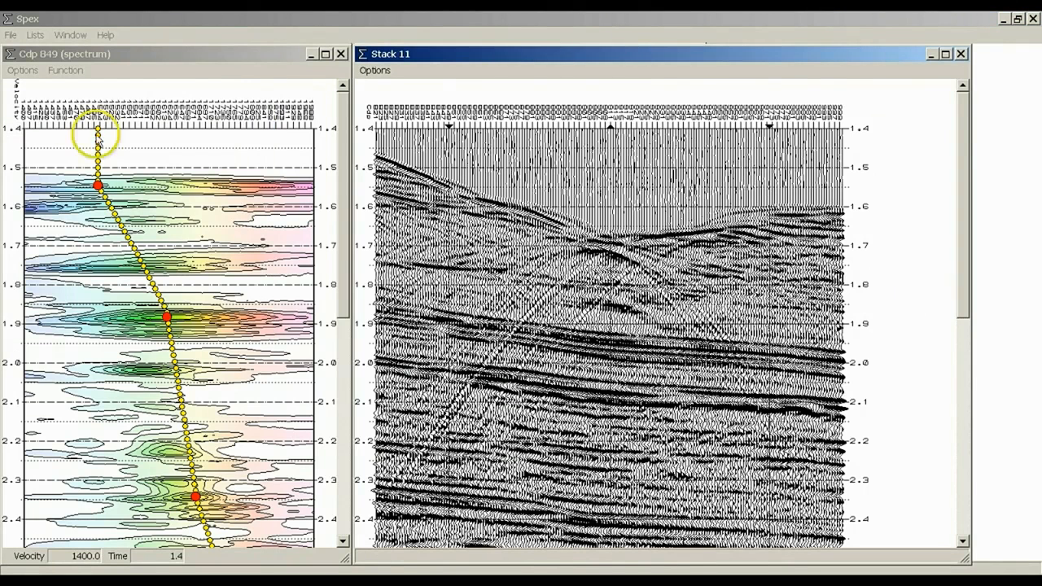
{"action": "scroll", "coordinate": [476, 224], "scroll_direction": "down", "scroll_amount": 12}
{"action": "scroll", "coordinate": [476, 223], "scroll_direction": "up", "scroll_amount": 9}
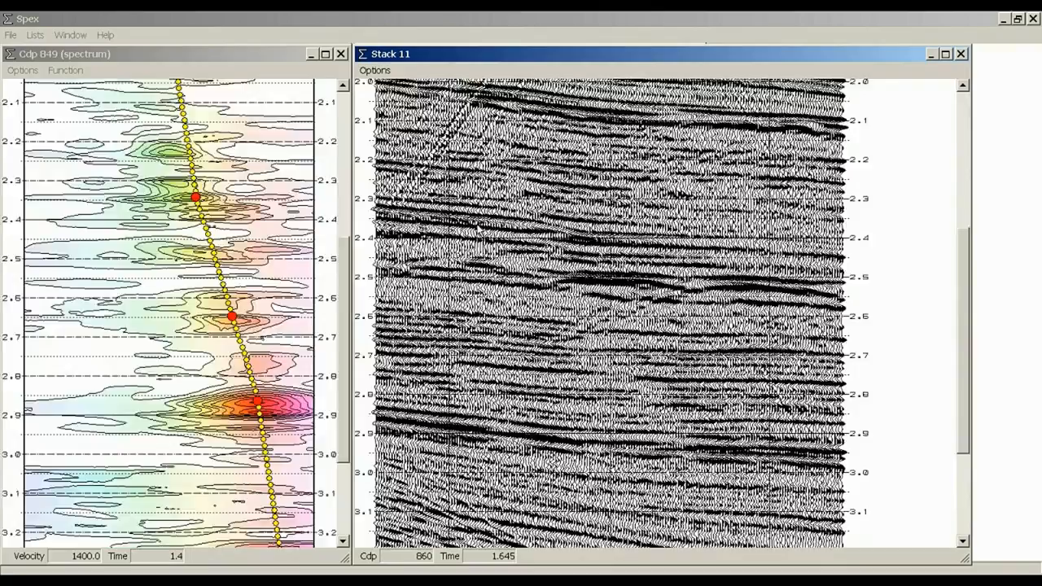
{"action": "scroll", "coordinate": [407, 167], "scroll_direction": "up", "scroll_amount": 2}
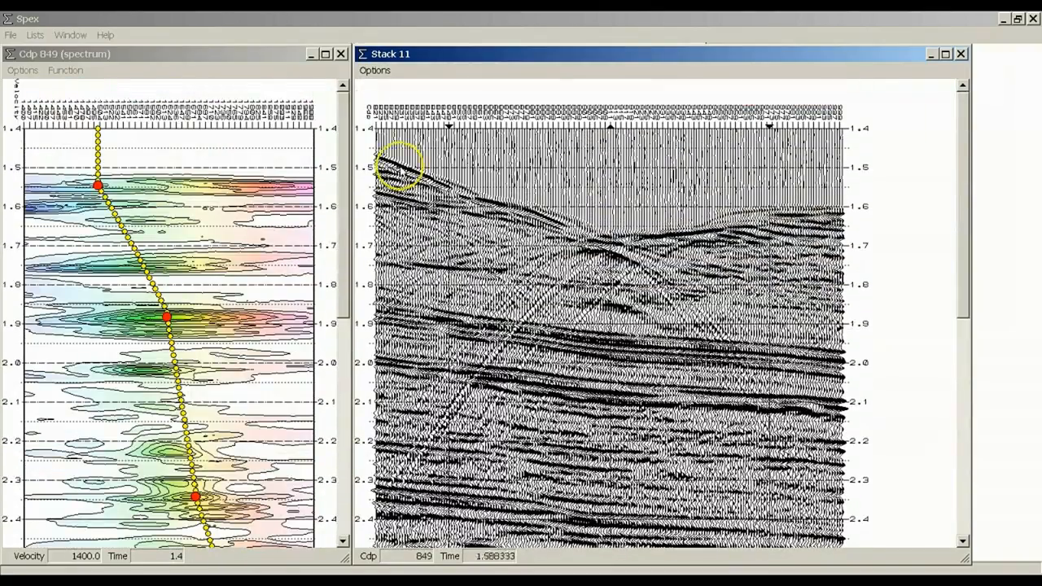
- Alternate between Stack 10 and Stack 11 to compare the color-coded stack with the conventional NMO stack at the shallow times
{"action": "left_click", "coordinate": [80, 34]}
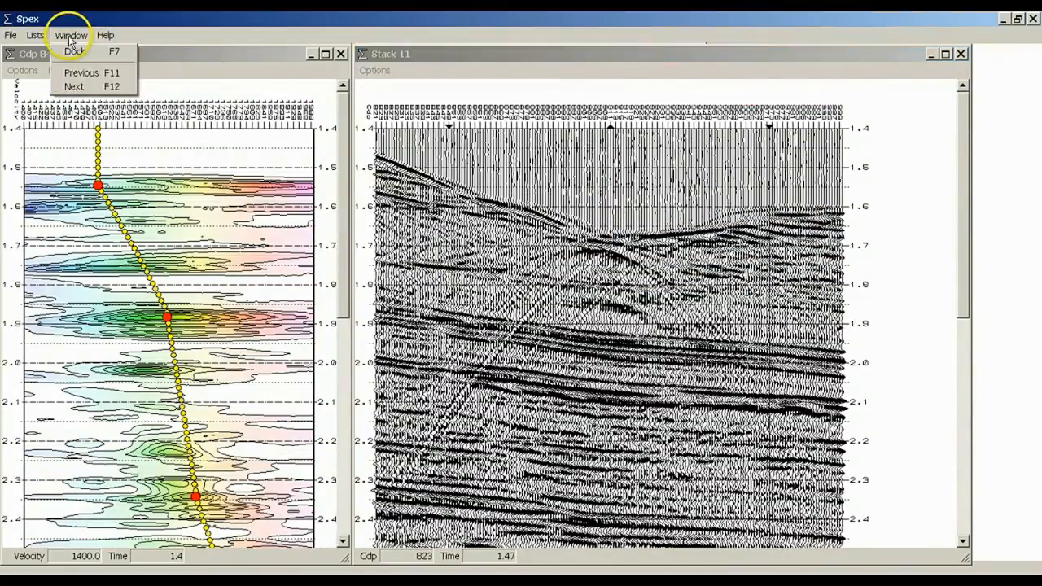
{"action": "left_click", "coordinate": [104, 74]}
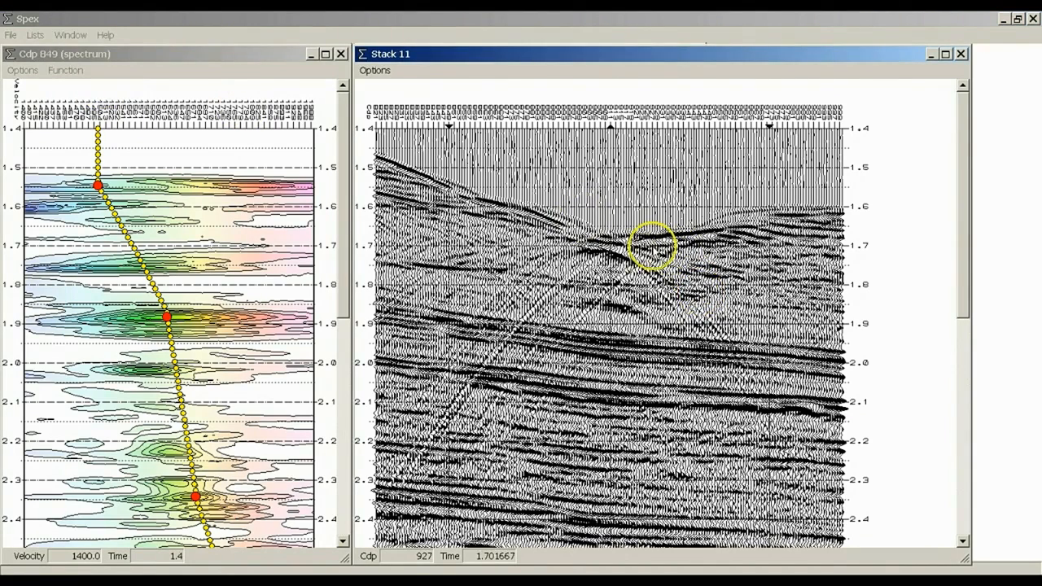
{"action": "key", "text": "F11"}
{"action": "key", "text": "F11"}
{"action": "key", "text": "F11"}
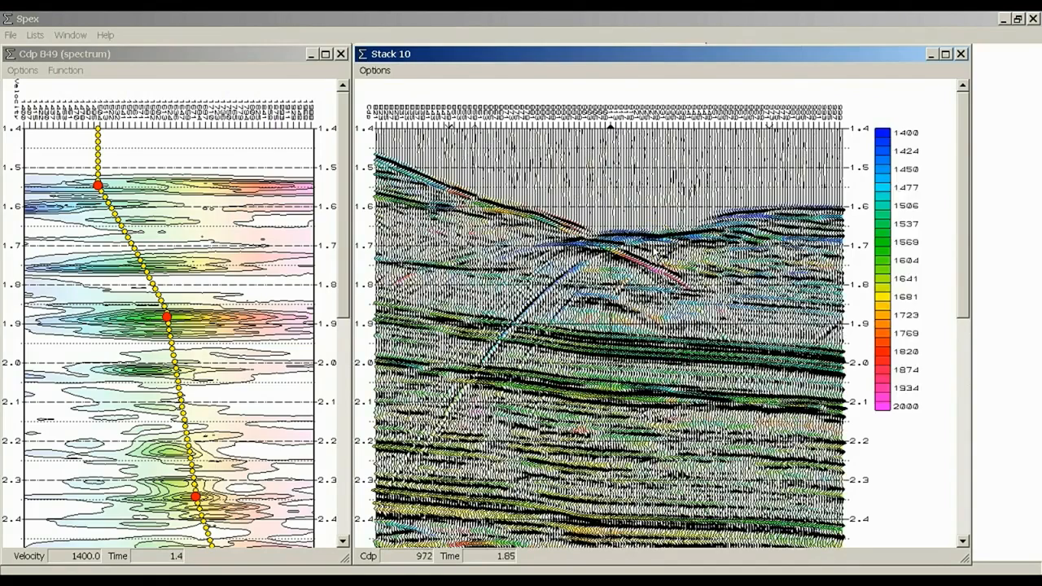
{"action": "key", "text": "F11"}
{"action": "key", "text": "F11"}
{"action": "key", "text": "F11"}
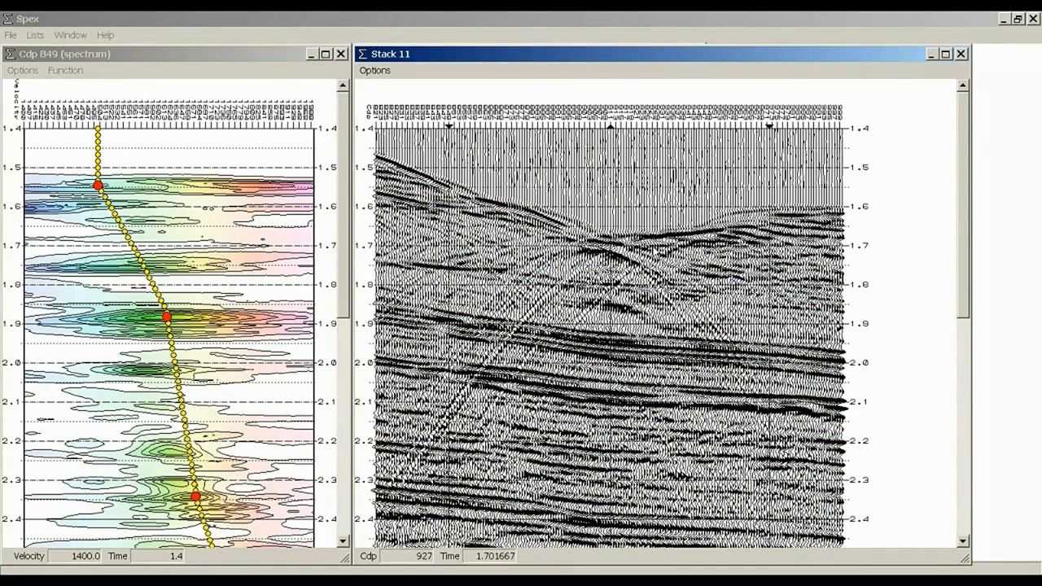
{"action": "key", "text": "F11"}
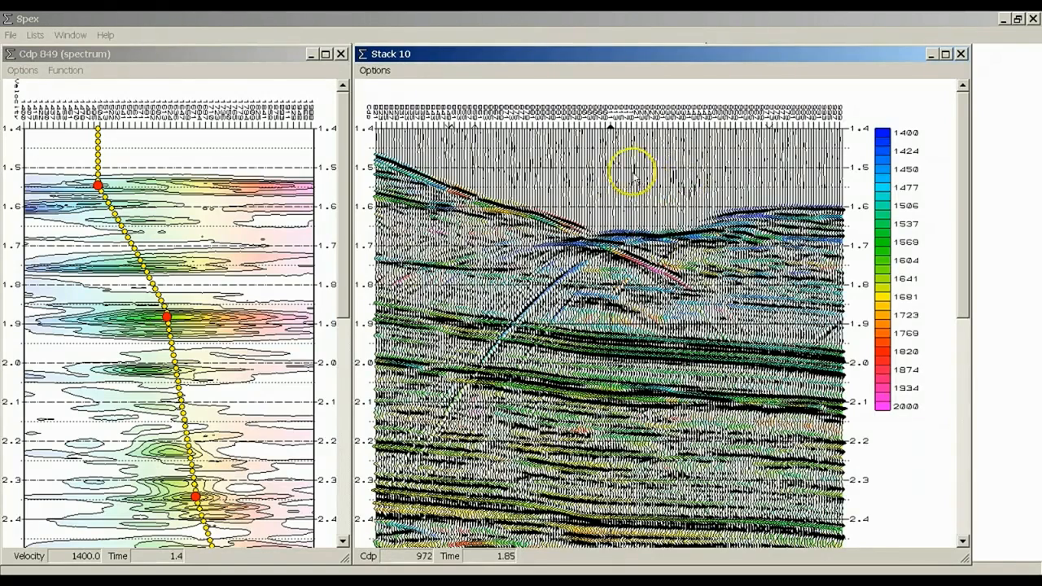
- Arrange Stack 10 and Stack 11 side by side
{"action": "scroll", "coordinate": [606, 261], "scroll_direction": "down", "scroll_amount": 3}
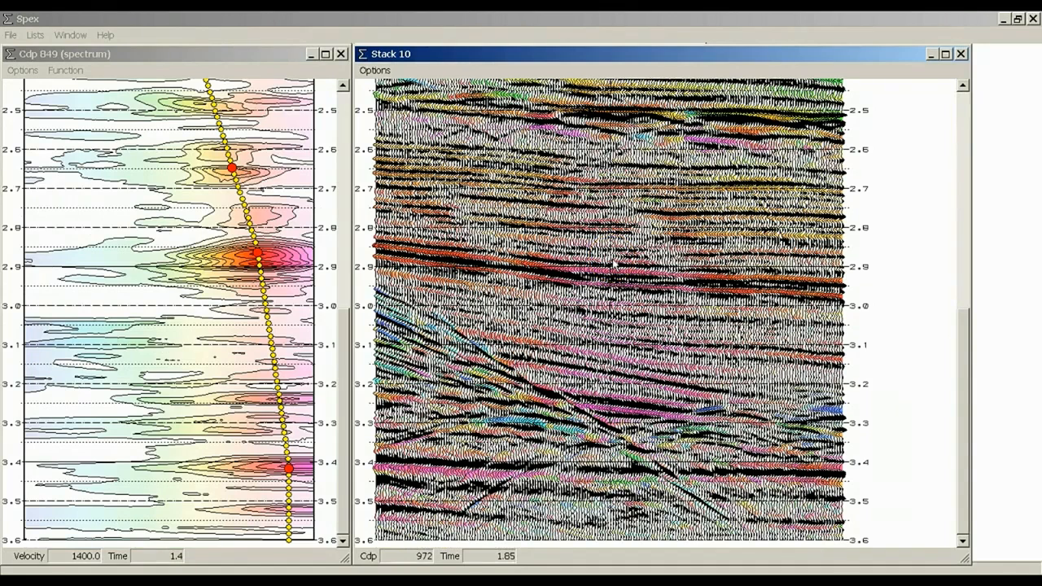
{"action": "key", "text": "ctrl+Tab"}
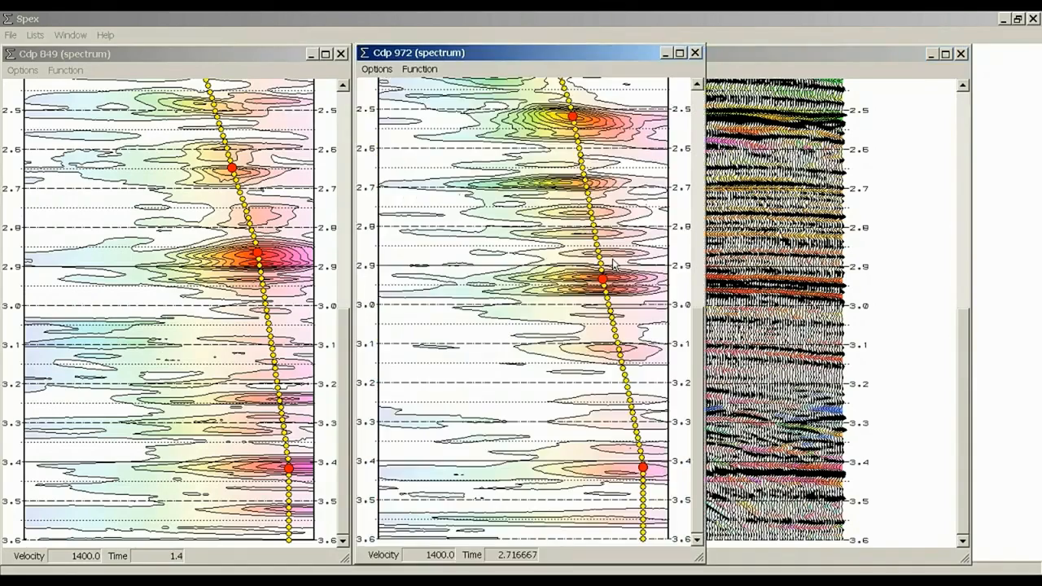
{"action": "key", "text": "ctrl+shift+Tab"}
{"action": "key", "text": "ctrl+shift+Tab"}
{"action": "key", "text": "ctrl+shift+Tab"}
{"action": "key", "text": "ctrl+Tab"}
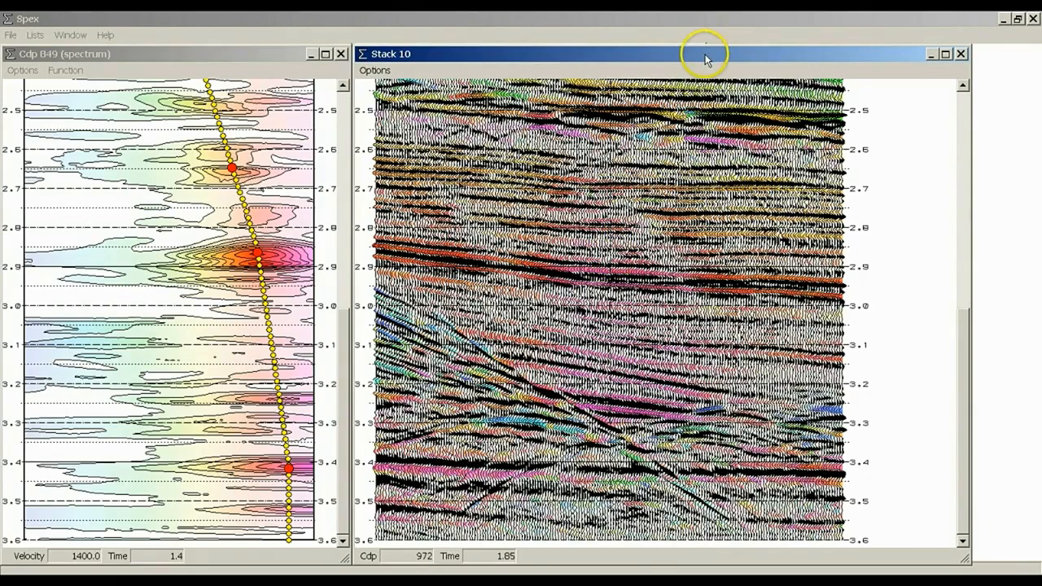
{"action": "left_click_drag", "start_coordinate": [705, 54], "coordinate": [351, 55]}
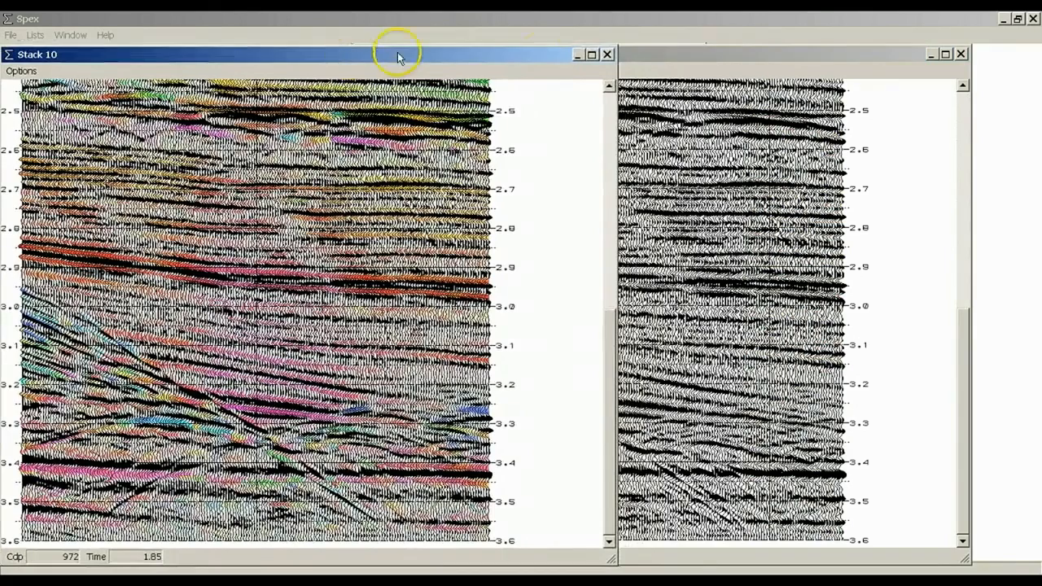
{"action": "left_click", "coordinate": [692, 57]}
{"action": "left_click_drag", "start_coordinate": [664, 57], "coordinate": [804, 59]}
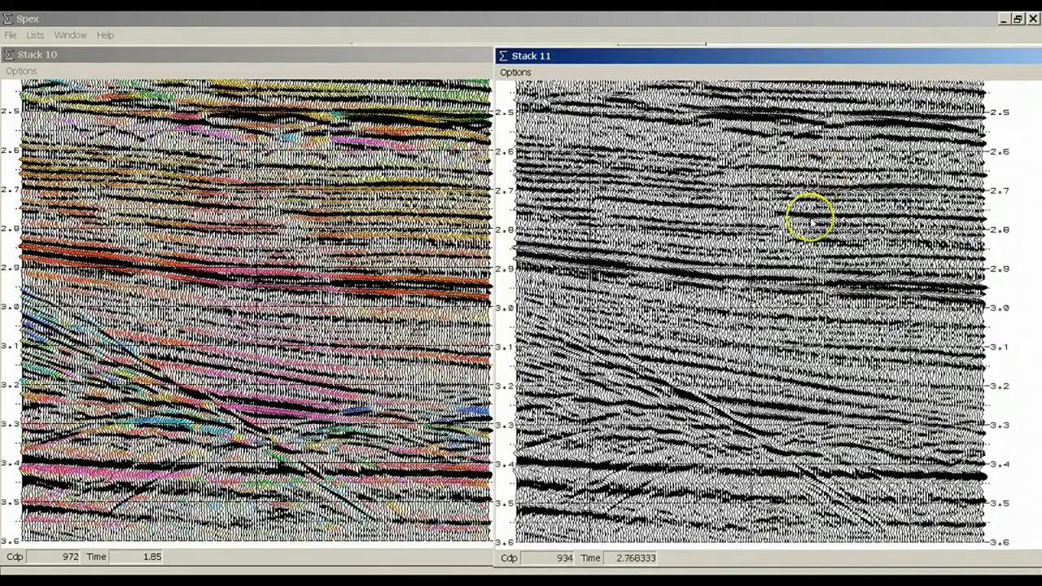
- Compare the events in Stack 10 and Stack 11 side by side over the whole time range
{"action": "scroll", "coordinate": [819, 260], "scroll_direction": "up", "scroll_amount": 1}
{"action": "scroll", "coordinate": [814, 256], "scroll_direction": "up", "scroll_amount": 5}
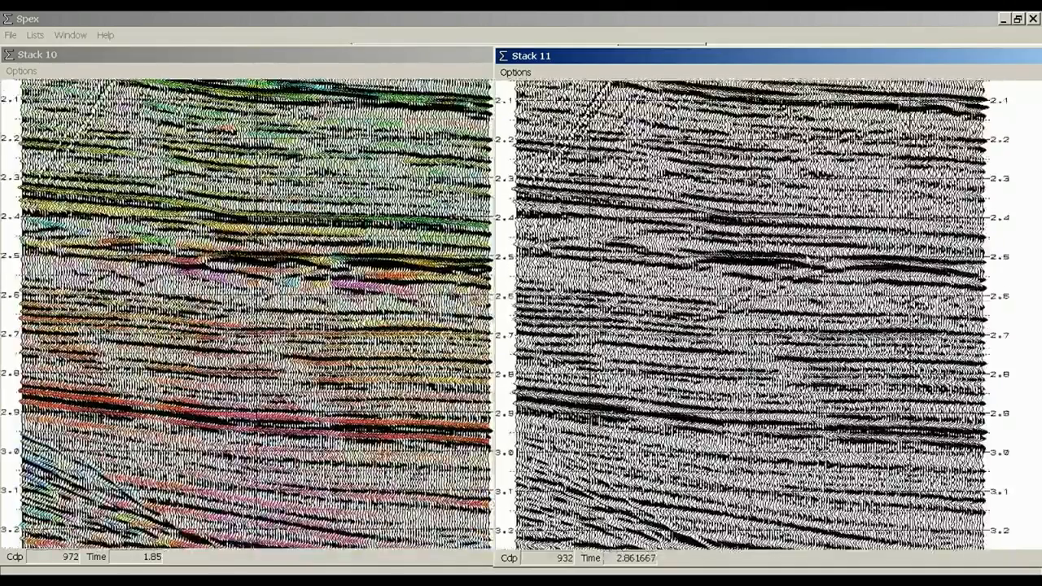
{"action": "scroll", "coordinate": [814, 257], "scroll_direction": "up", "scroll_amount": 5}
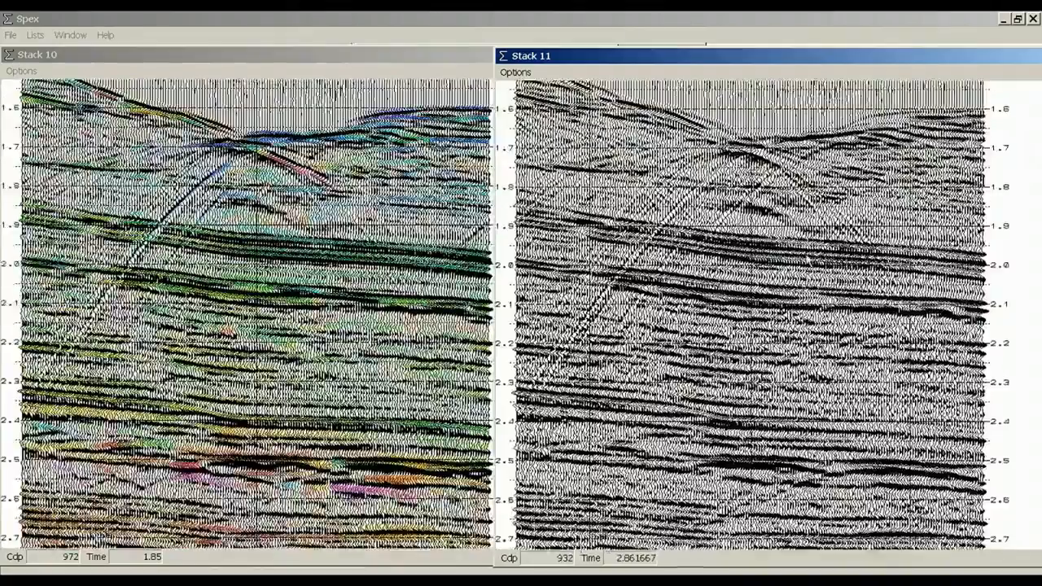
{"action": "scroll", "coordinate": [749, 326], "scroll_direction": "up", "scroll_amount": 1}
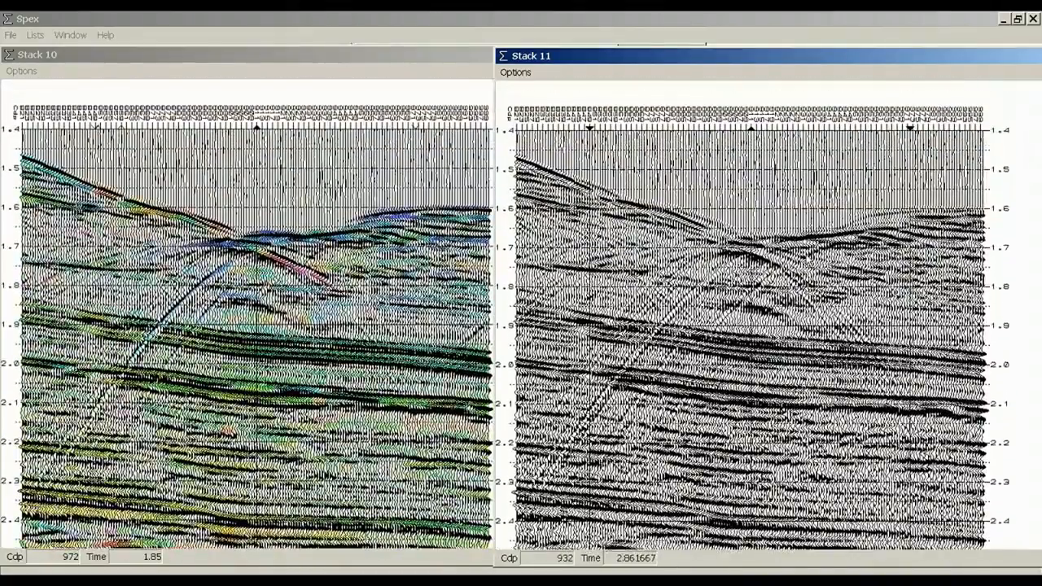
{"action": "scroll", "coordinate": [749, 325], "scroll_direction": "down", "scroll_amount": 10}
{"action": "scroll", "coordinate": [749, 326], "scroll_direction": "up", "scroll_amount": 2}
{"action": "scroll", "coordinate": [749, 326], "scroll_direction": "up", "scroll_amount": 8}
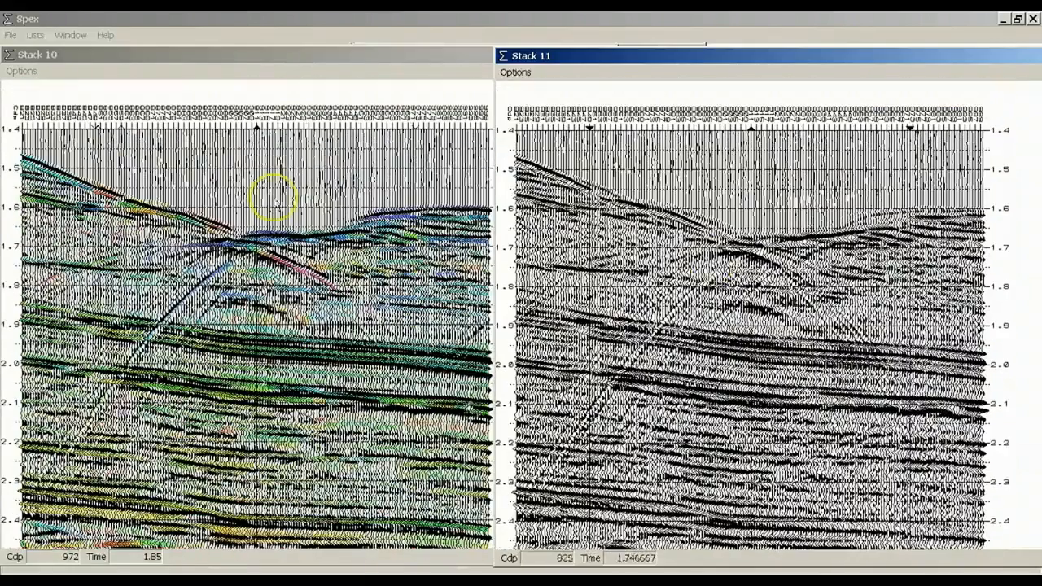
{"action": "left_click", "coordinate": [28, 158]}
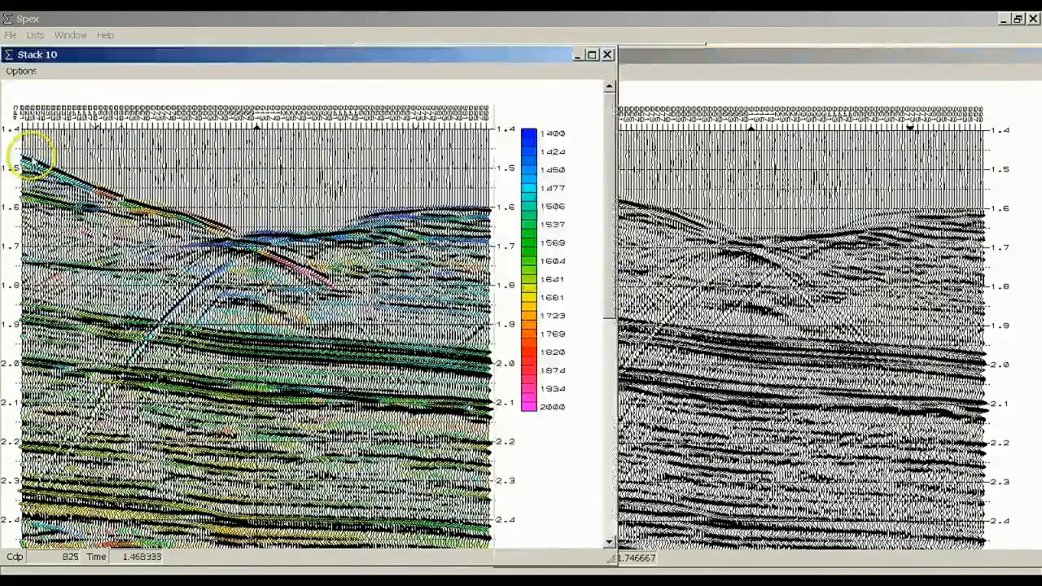
{"action": "scroll", "coordinate": [58, 232], "scroll_direction": "down", "scroll_amount": 8}
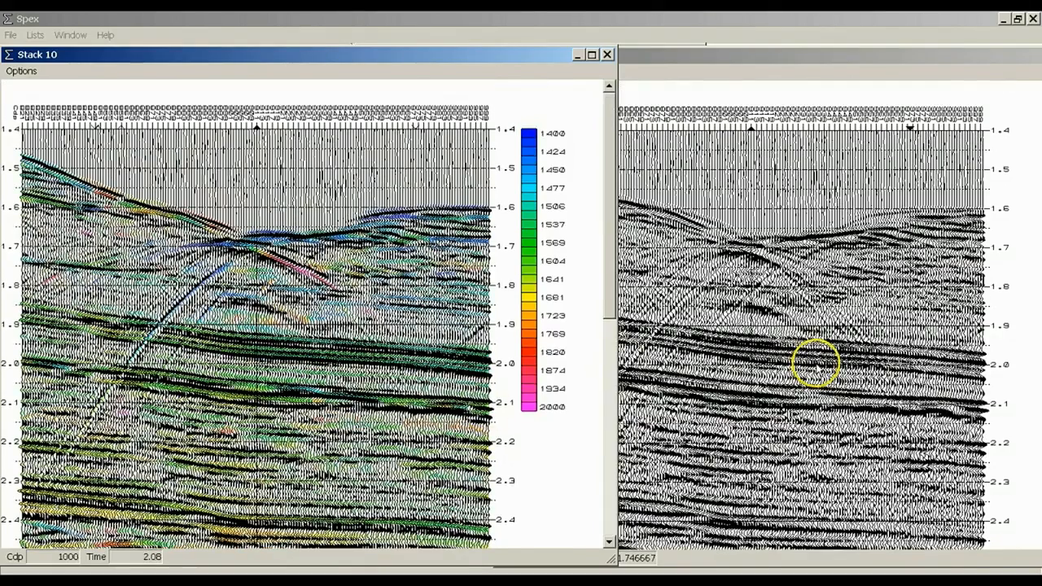
{"action": "left_click", "coordinate": [814, 361]}
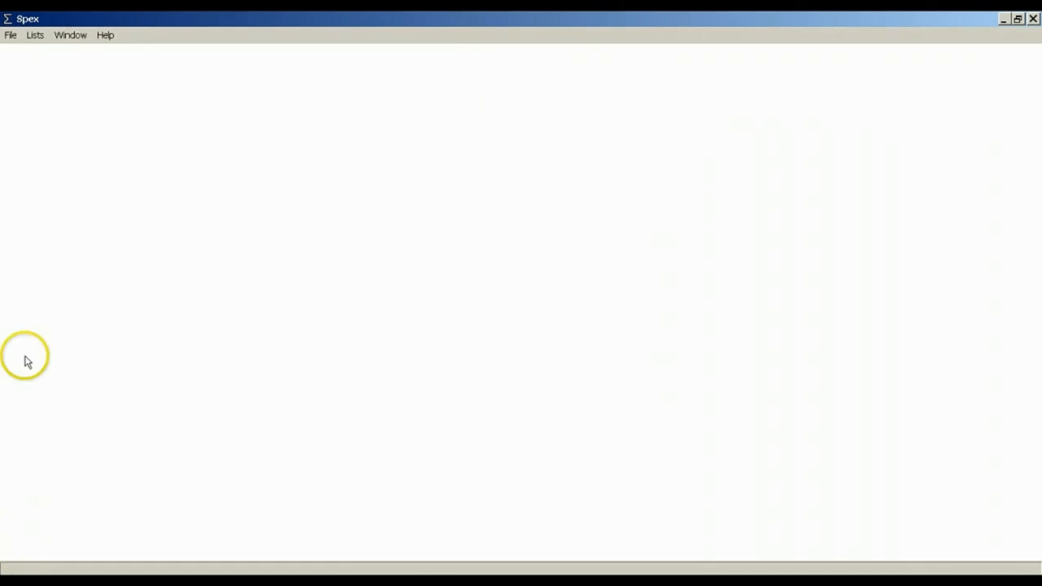
- Open the recent file demo_3.sgy and display the uncorrected gather of CDP 301
{"action": "left_click", "coordinate": [12, 36]}
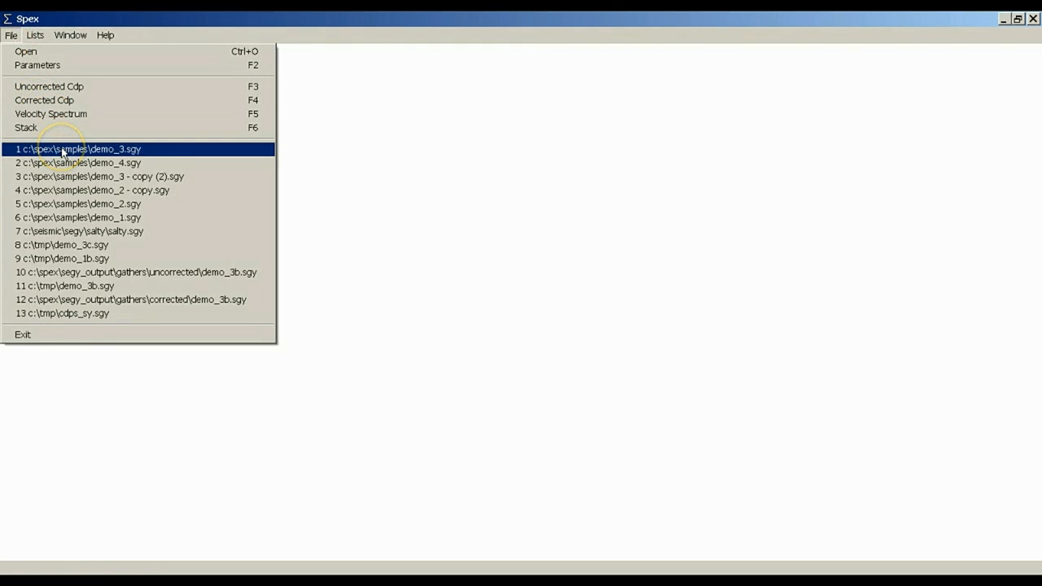
{"action": "left_click", "coordinate": [63, 152]}
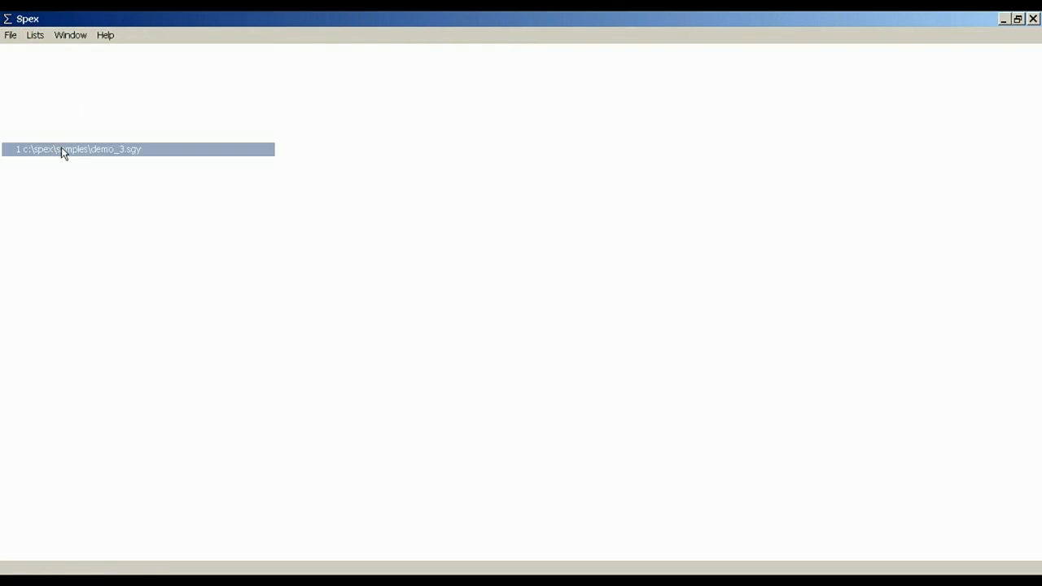
{"action": "left_click", "coordinate": [10, 37]}
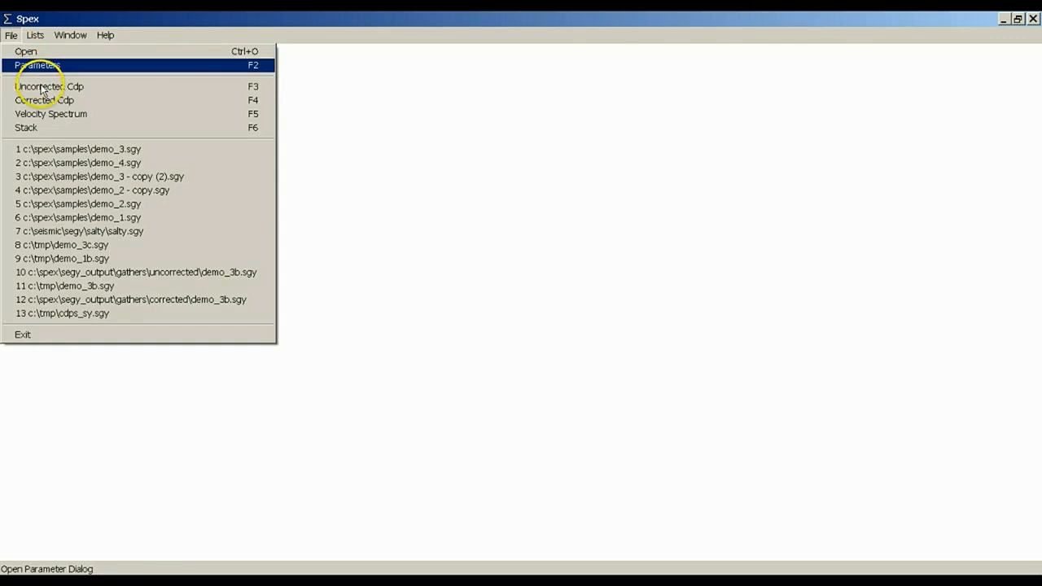
{"action": "left_click", "coordinate": [91, 94]}
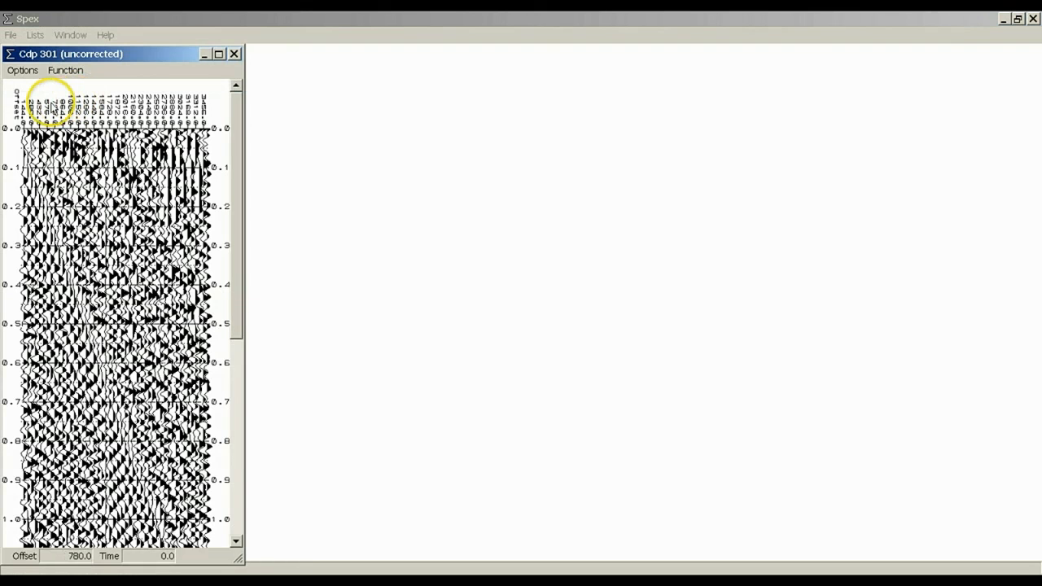
- Pick a function on the uncorrected CDP 301 gather with points at times of about 0.0, 0.39, 0.65 and 1.8
{"action": "scroll", "coordinate": [88, 264], "scroll_direction": "down", "scroll_amount": 8}
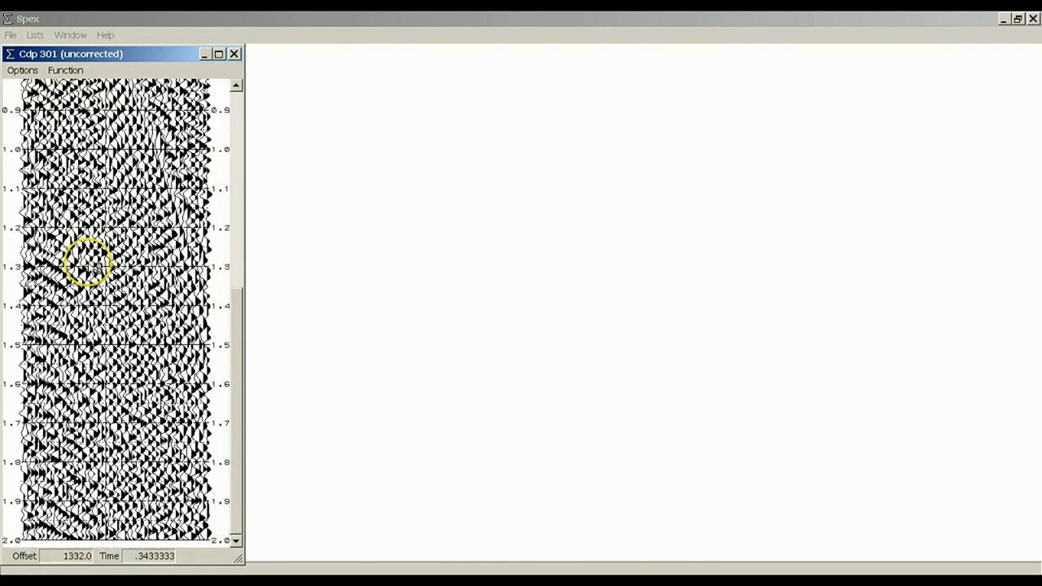
{"action": "scroll", "coordinate": [88, 262], "scroll_direction": "up", "scroll_amount": 6}
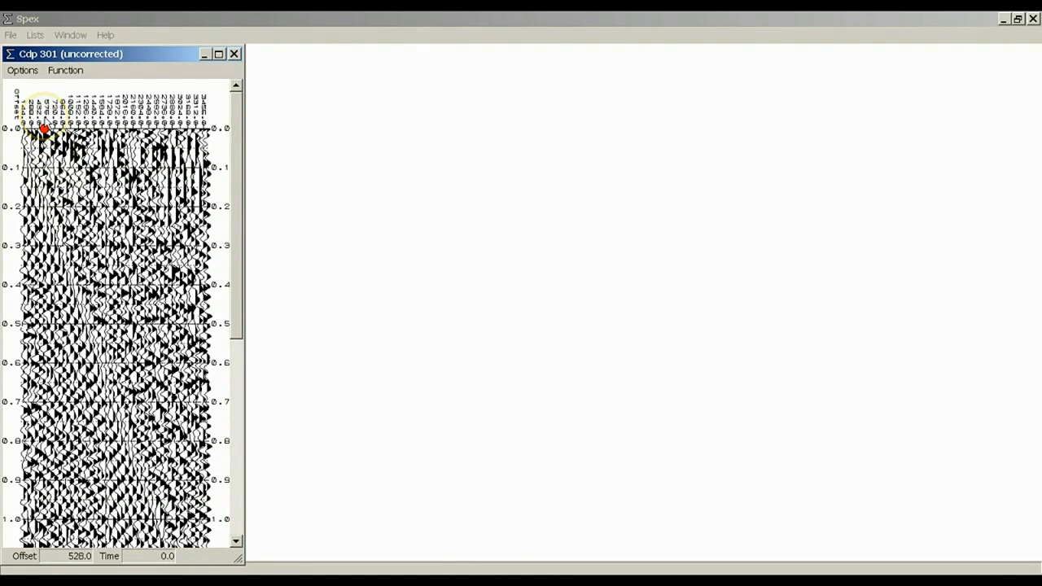
{"action": "scroll", "coordinate": [109, 291], "scroll_direction": "down", "scroll_amount": 5}
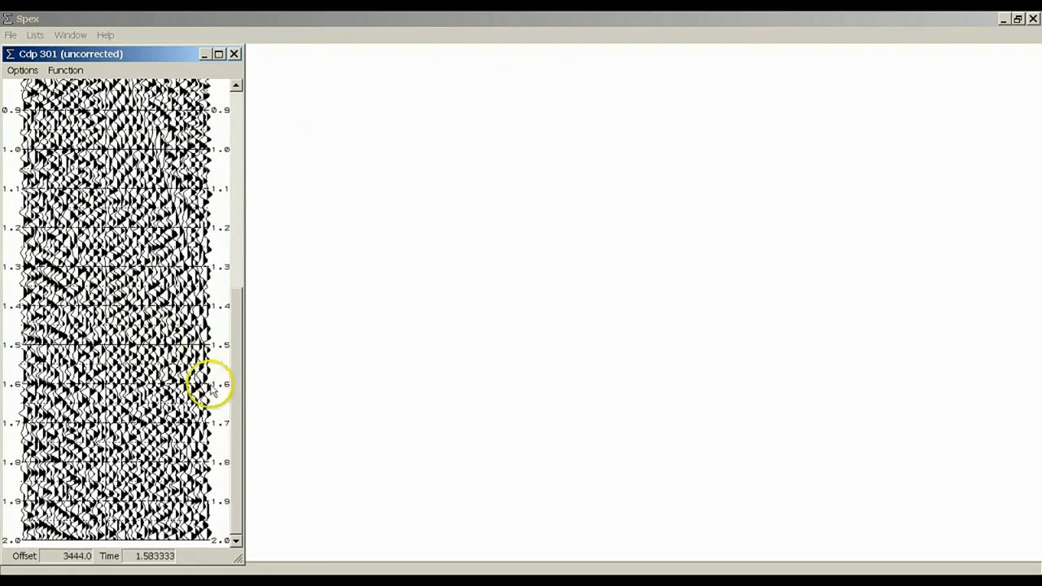
{"action": "left_click", "coordinate": [205, 459]}
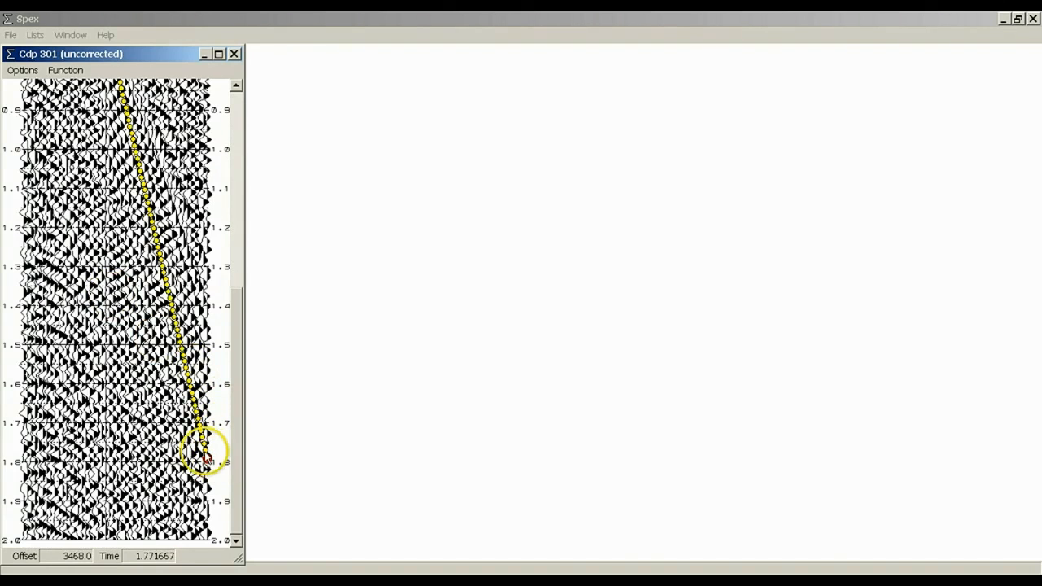
{"action": "scroll", "coordinate": [147, 399], "scroll_direction": "up", "scroll_amount": 5}
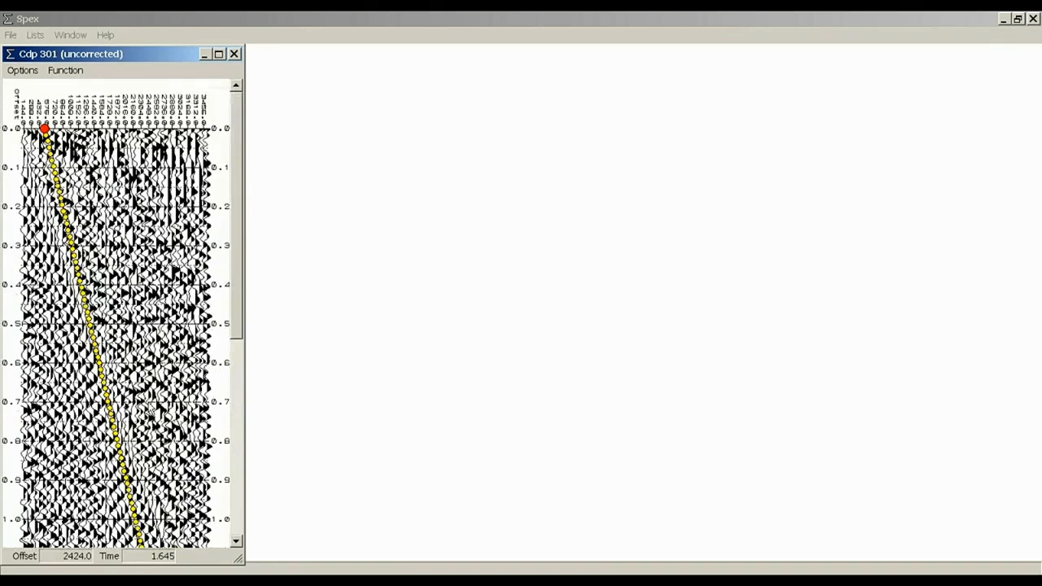
{"action": "left_click", "coordinate": [84, 379]}
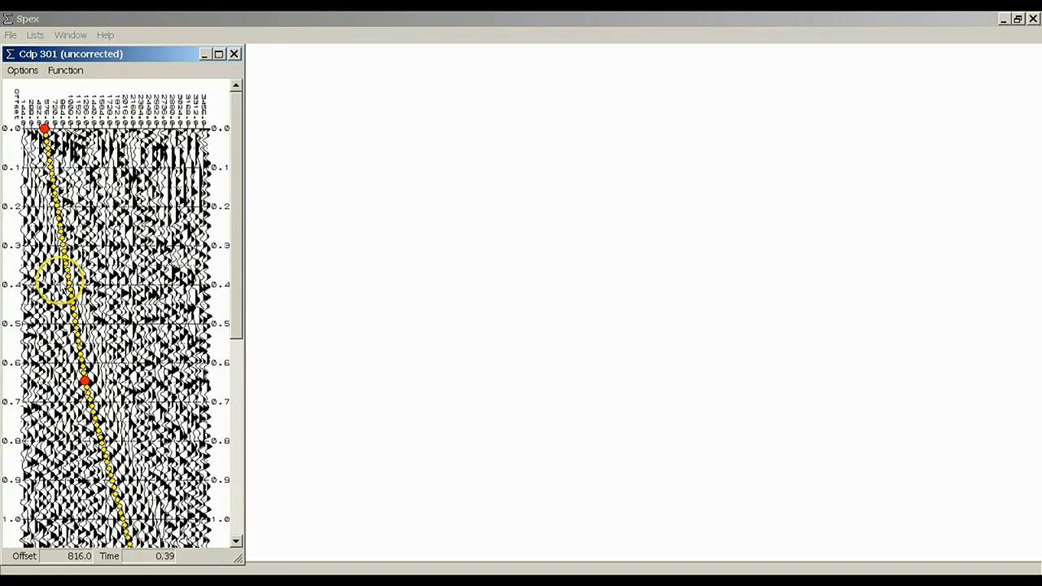
{"action": "left_click", "coordinate": [59, 279]}
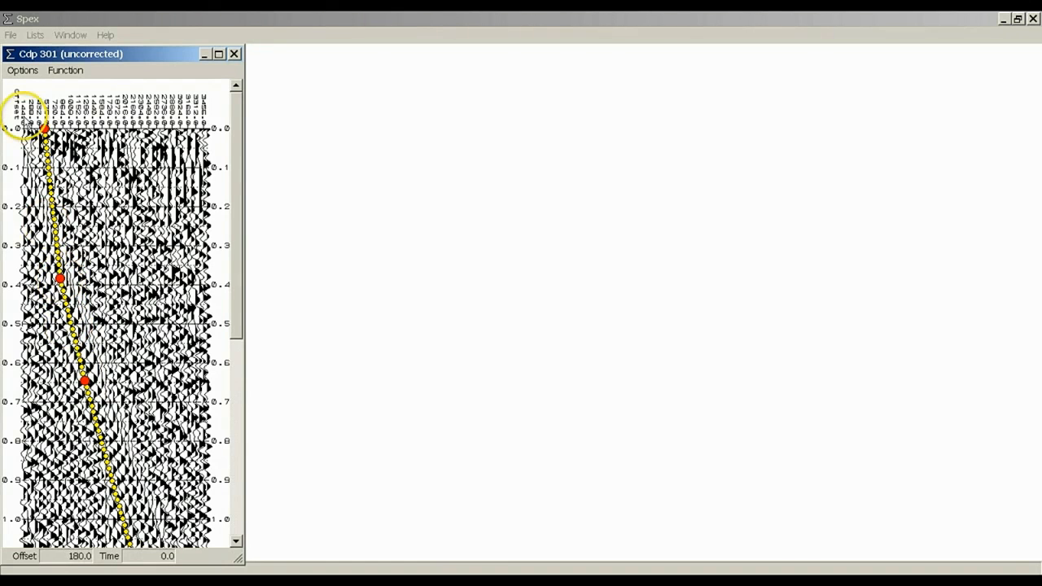
- Display the velocity spectrum of CDP 301 and pick function points at times of about 0.07, 0.39 and 1.97
{"action": "left_click", "coordinate": [10, 35]}
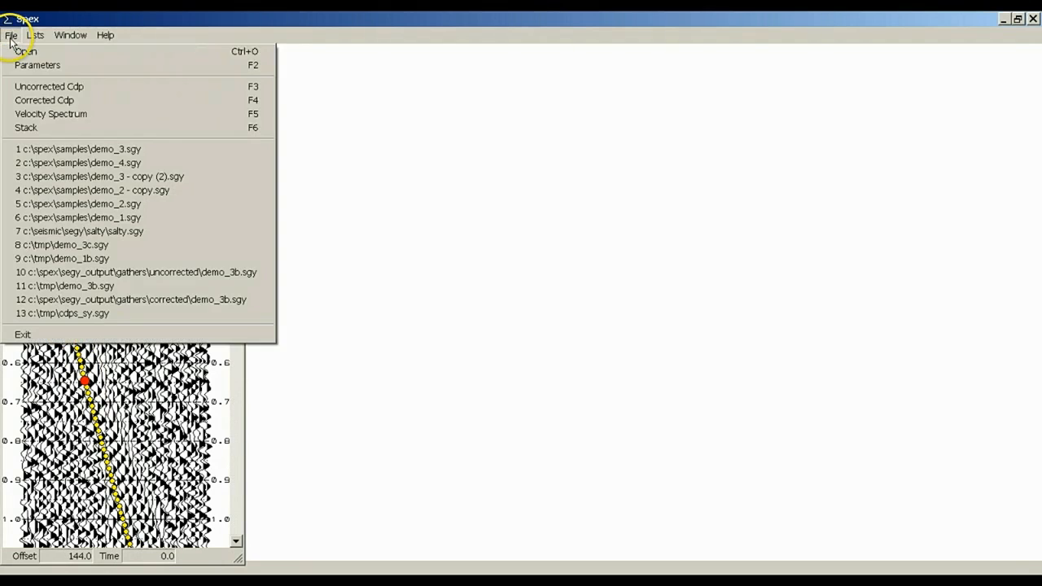
{"action": "left_click", "coordinate": [55, 114]}
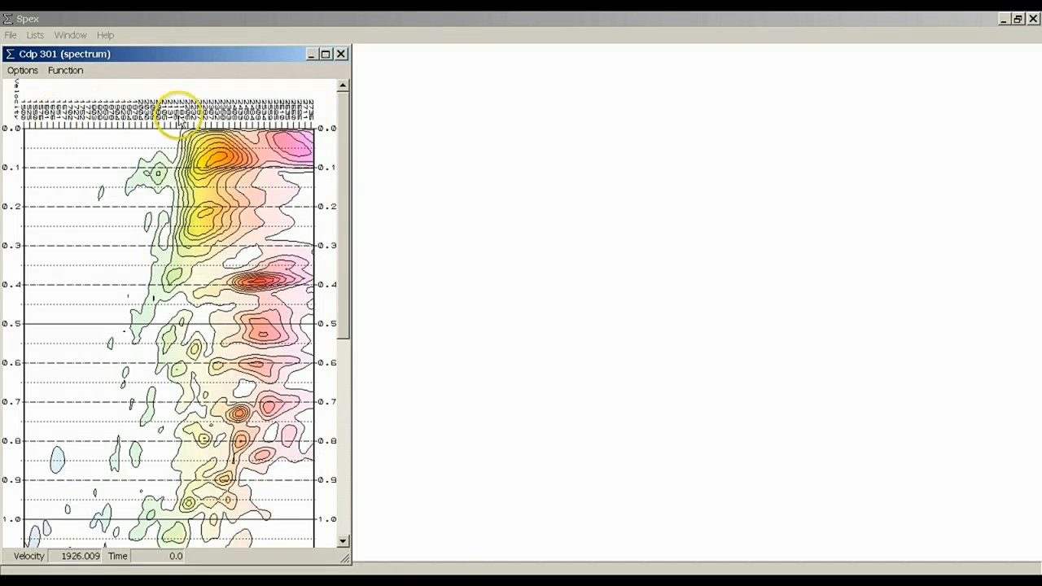
{"action": "left_click", "coordinate": [214, 159]}
{"action": "left_click", "coordinate": [258, 283]}
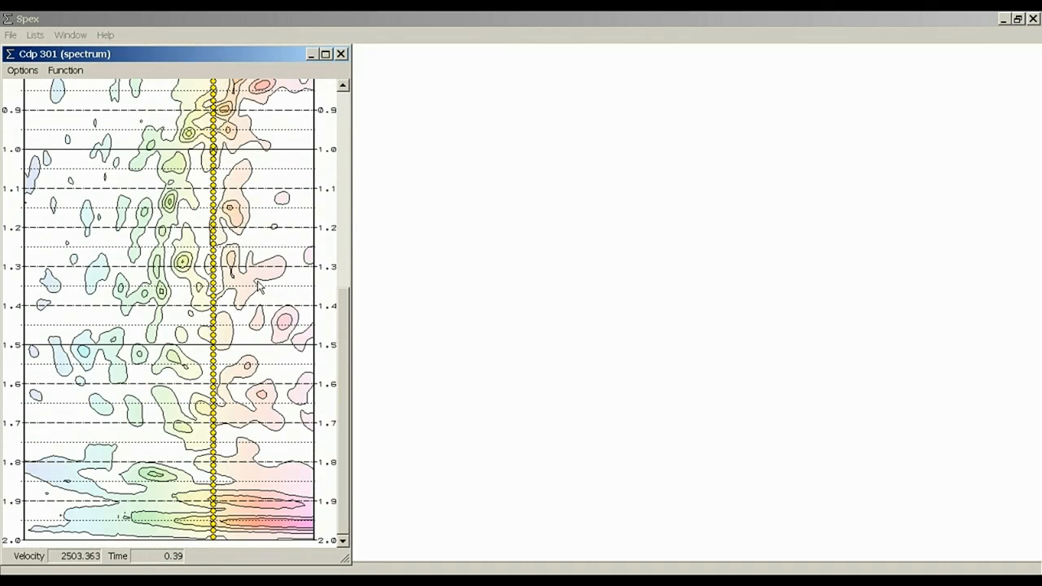
{"action": "left_click", "coordinate": [258, 281]}
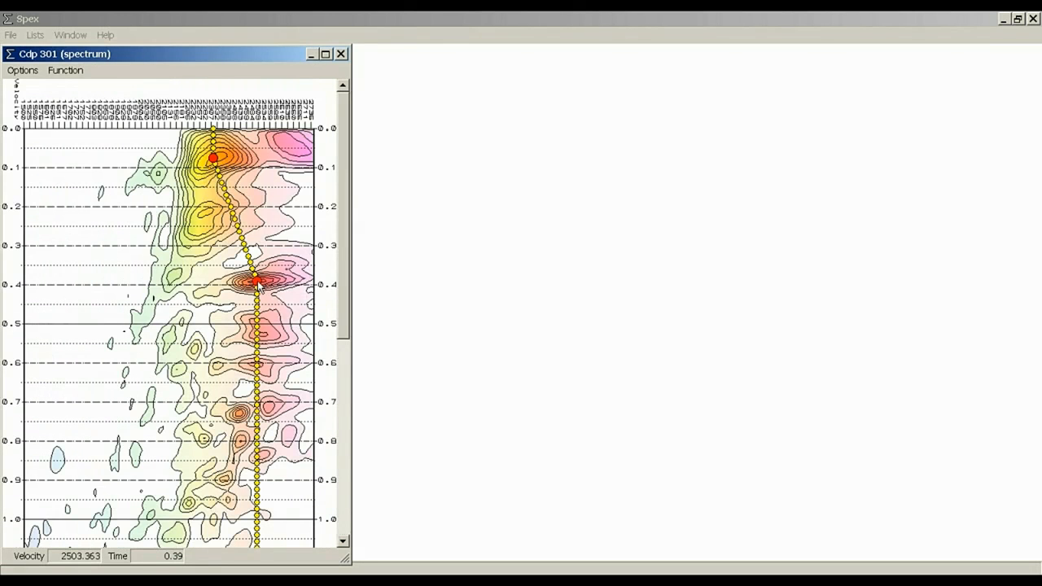
{"action": "scroll", "coordinate": [258, 283], "scroll_direction": "down", "scroll_amount": 5}
{"action": "left_click", "coordinate": [279, 531]}
{"action": "left_click", "coordinate": [174, 426]}
{"action": "scroll", "coordinate": [173, 430], "scroll_direction": "up", "scroll_amount": 5}
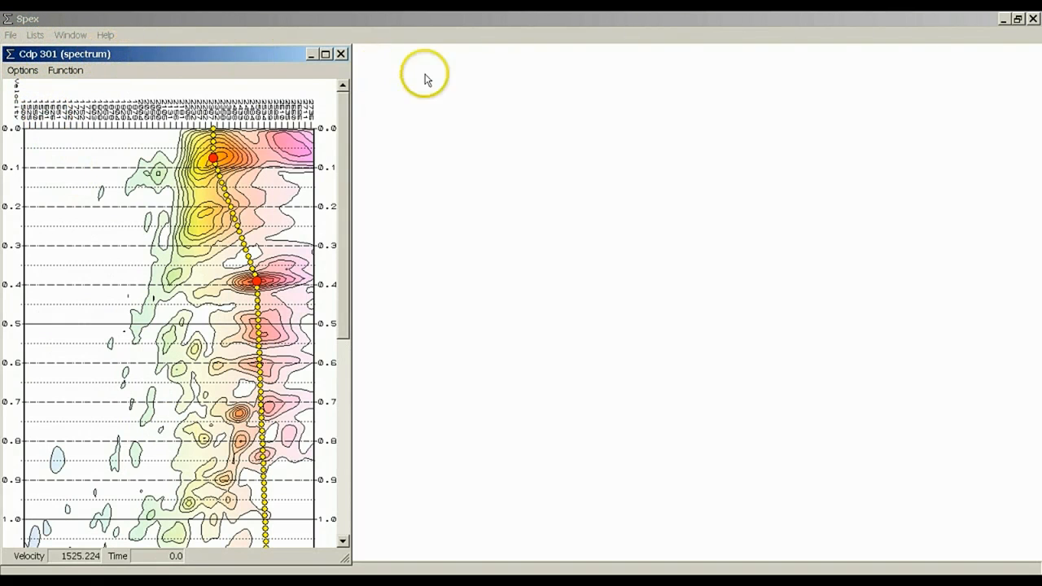
- Display the corrected gather of CDP 301 and arrange it beside the uncorrected gather and the velocity spectrum
{"action": "left_click_drag", "start_coordinate": [167, 50], "coordinate": [413, 56]}
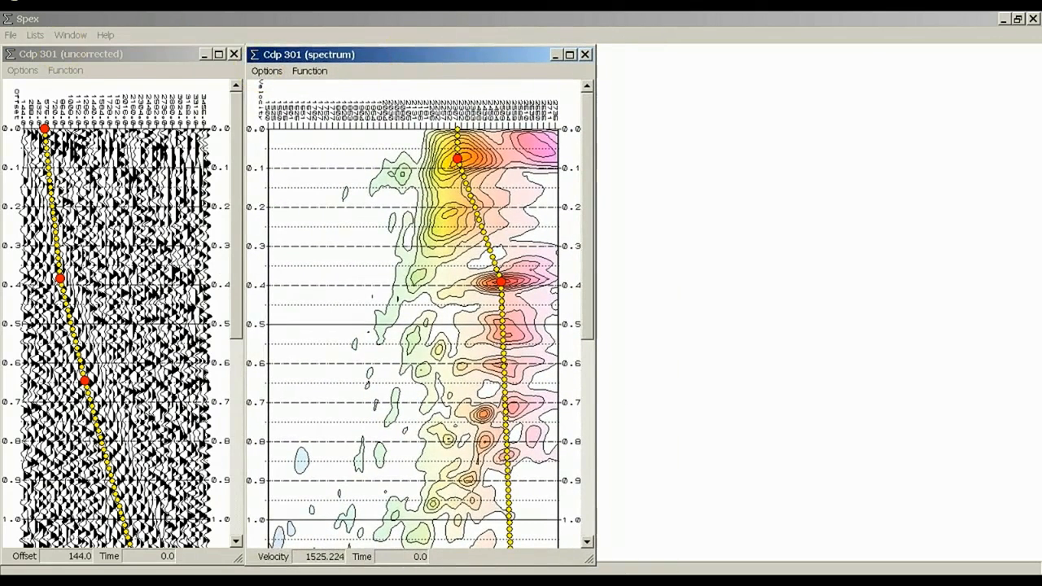
{"action": "left_click", "coordinate": [12, 35]}
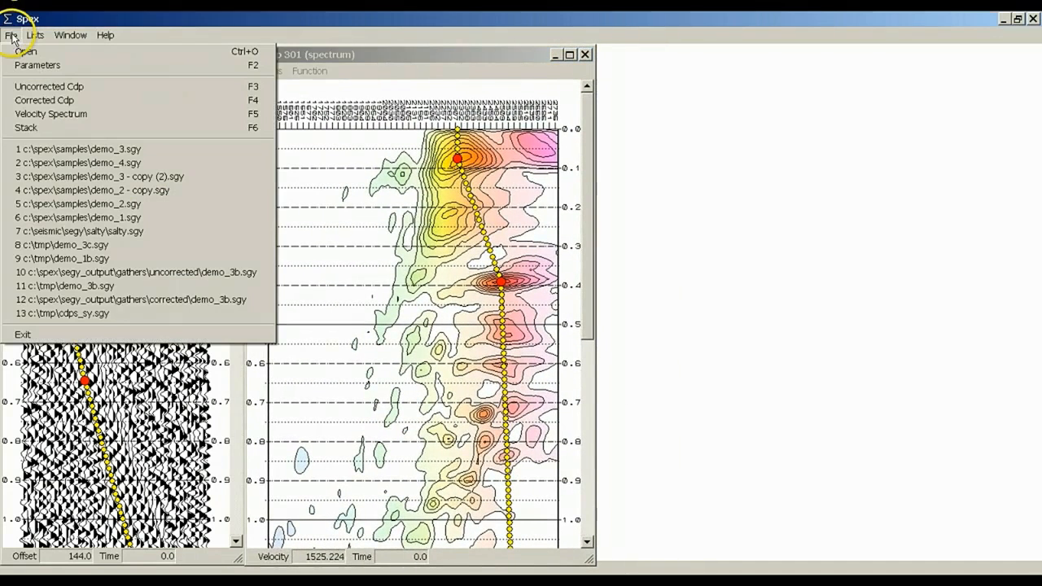
{"action": "left_click", "coordinate": [59, 103]}
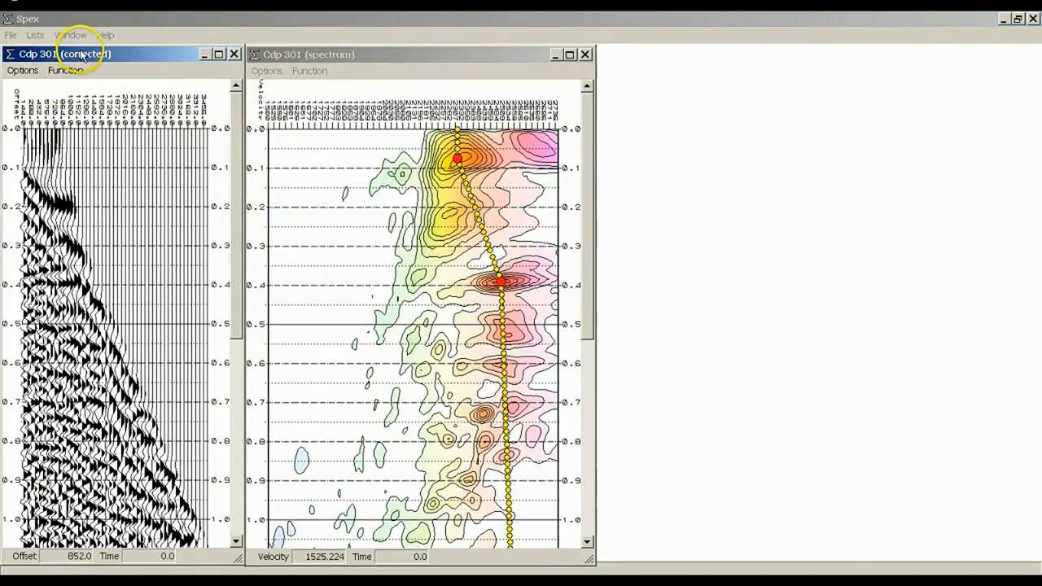
{"action": "left_click_drag", "start_coordinate": [82, 55], "coordinate": [643, 51]}
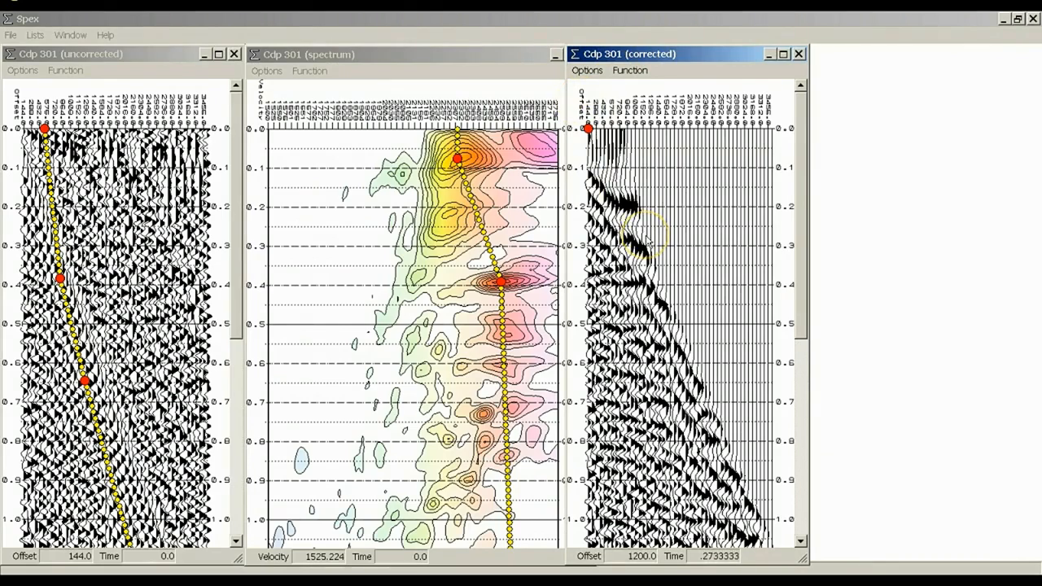
- Pick a function on the corrected CDP 301 gather with points at times of about 0.0 and 2.0
{"action": "scroll", "coordinate": [644, 236], "scroll_direction": "down", "scroll_amount": 10}
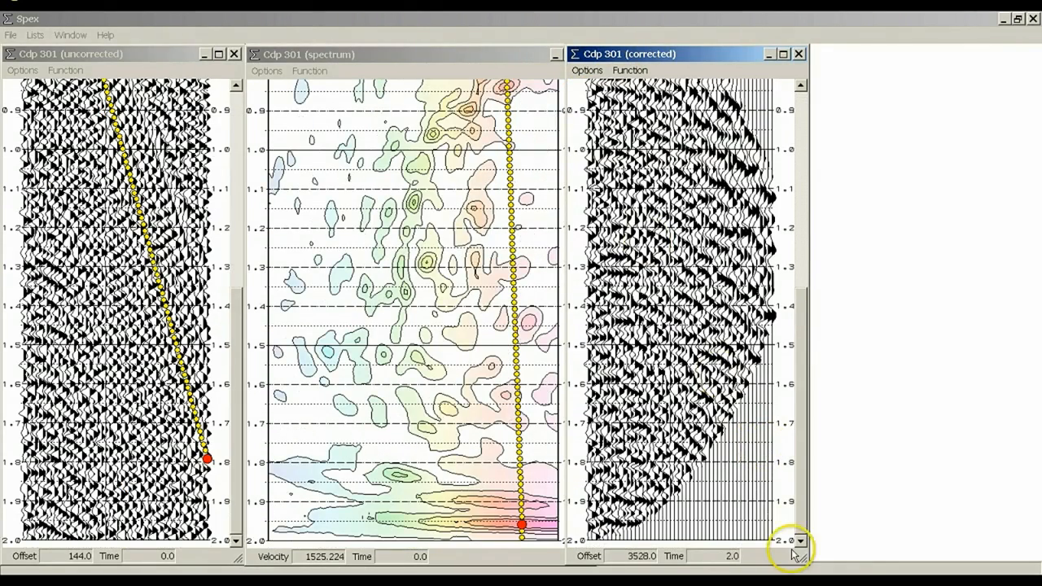
{"action": "left_click", "coordinate": [781, 542]}
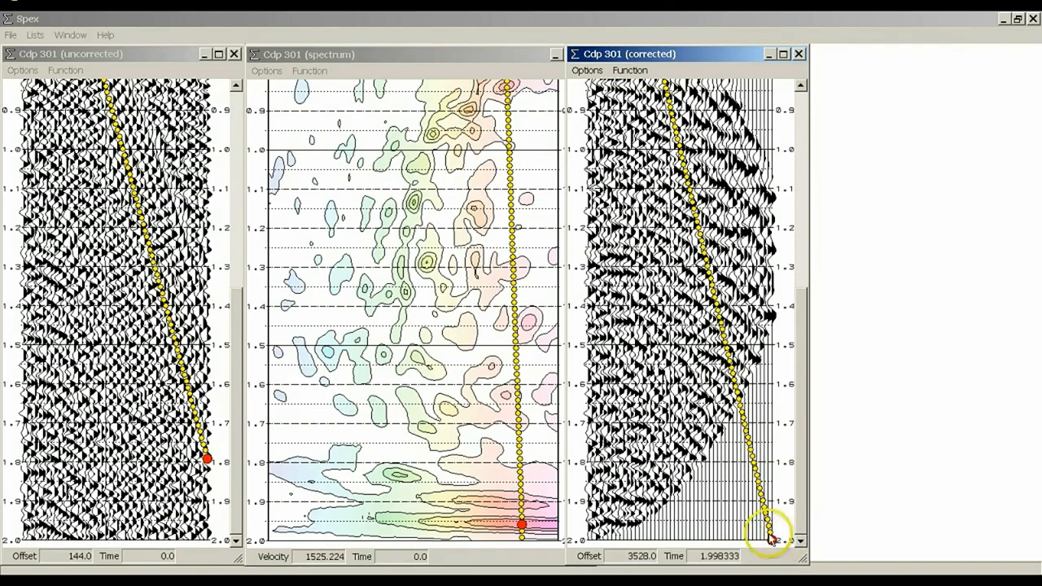
{"action": "scroll", "coordinate": [480, 419], "scroll_direction": "up", "scroll_amount": 10}
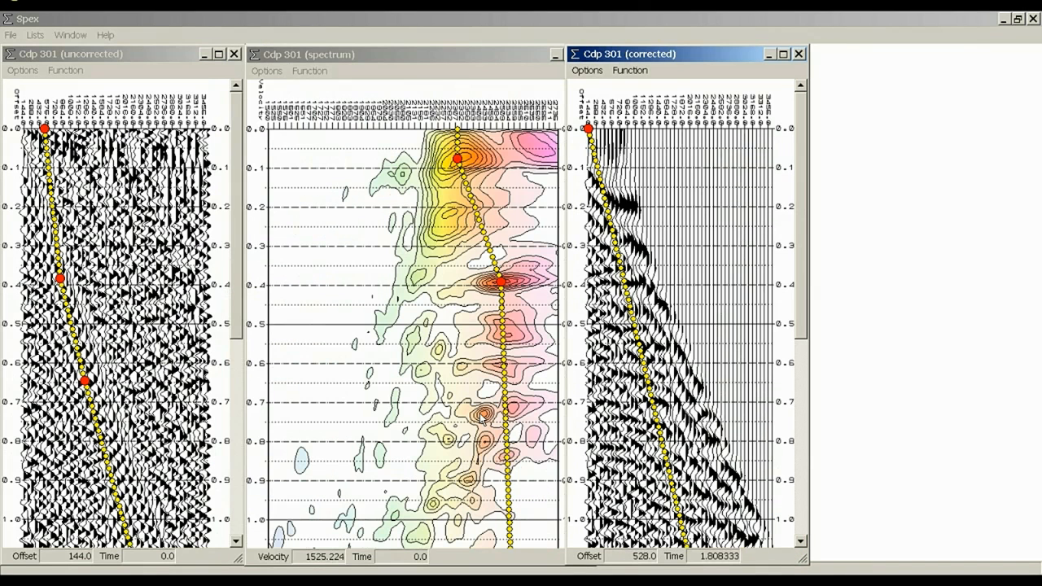
- Dock the CDP 301 windows, generate a stack and view it over its whole time range
{"action": "left_click", "coordinate": [71, 35]}
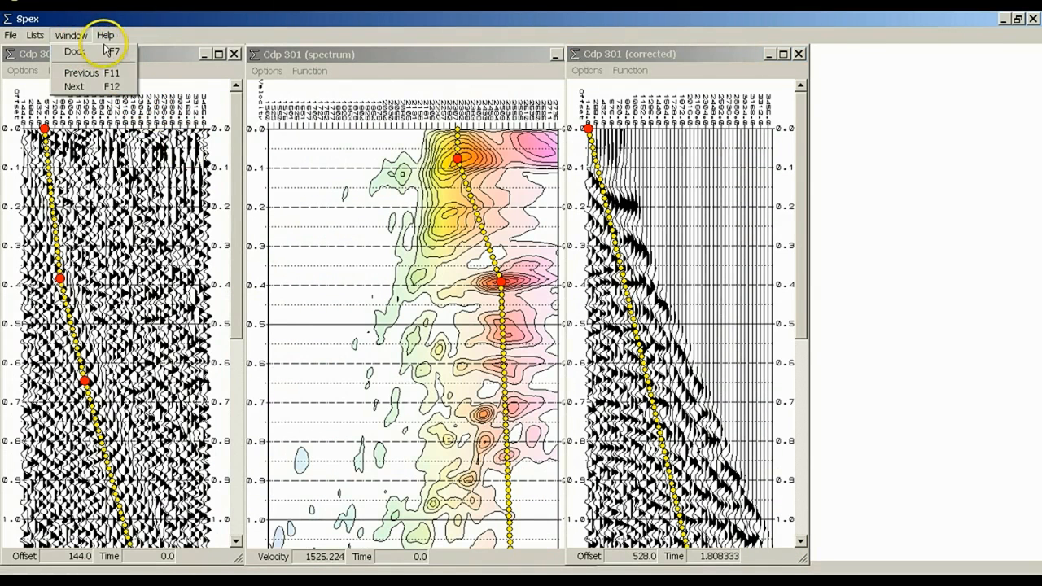
{"action": "left_click", "coordinate": [101, 57]}
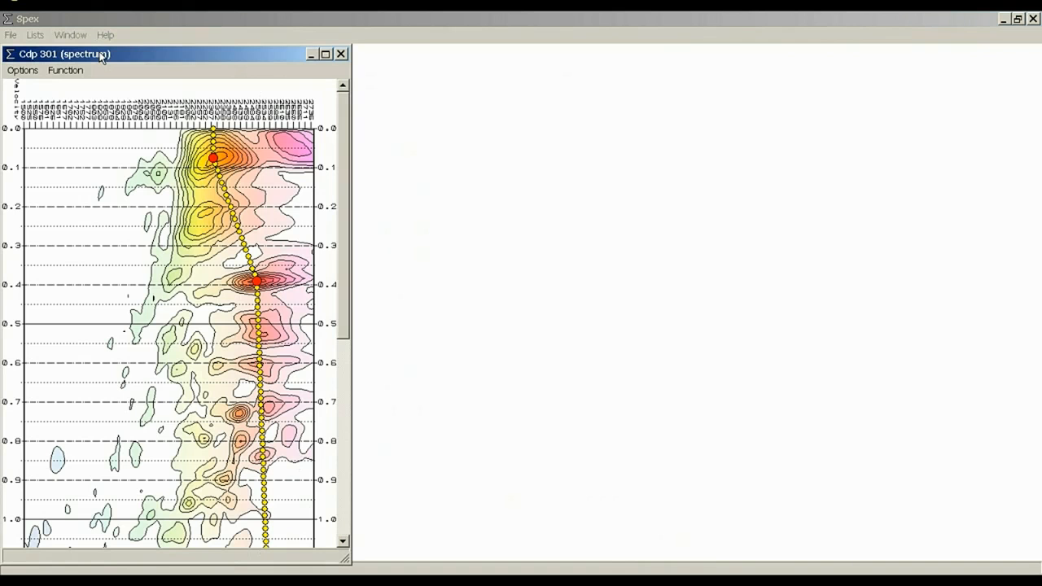
{"action": "left_click", "coordinate": [12, 36]}
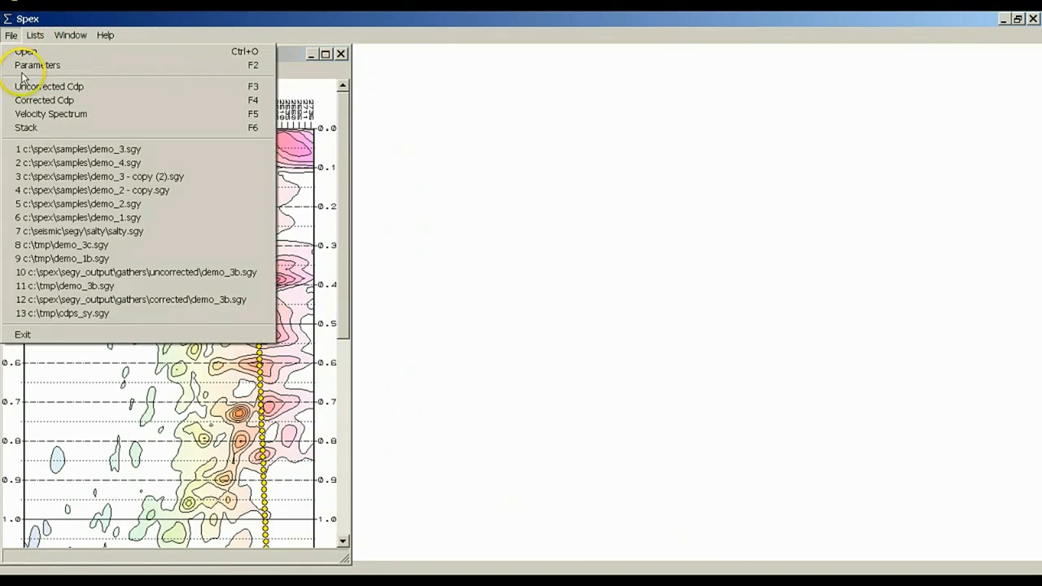
{"action": "left_click", "coordinate": [57, 129]}
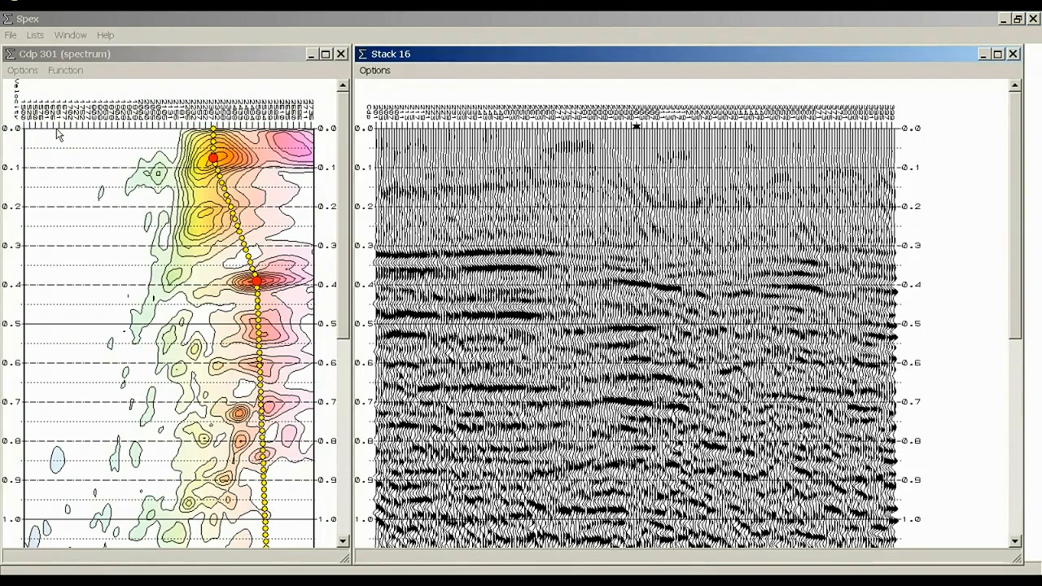
{"action": "scroll", "coordinate": [468, 242], "scroll_direction": "down", "scroll_amount": 10}
{"action": "scroll", "coordinate": [468, 242], "scroll_direction": "up", "scroll_amount": 10}
{"action": "left_click", "coordinate": [636, 130]}
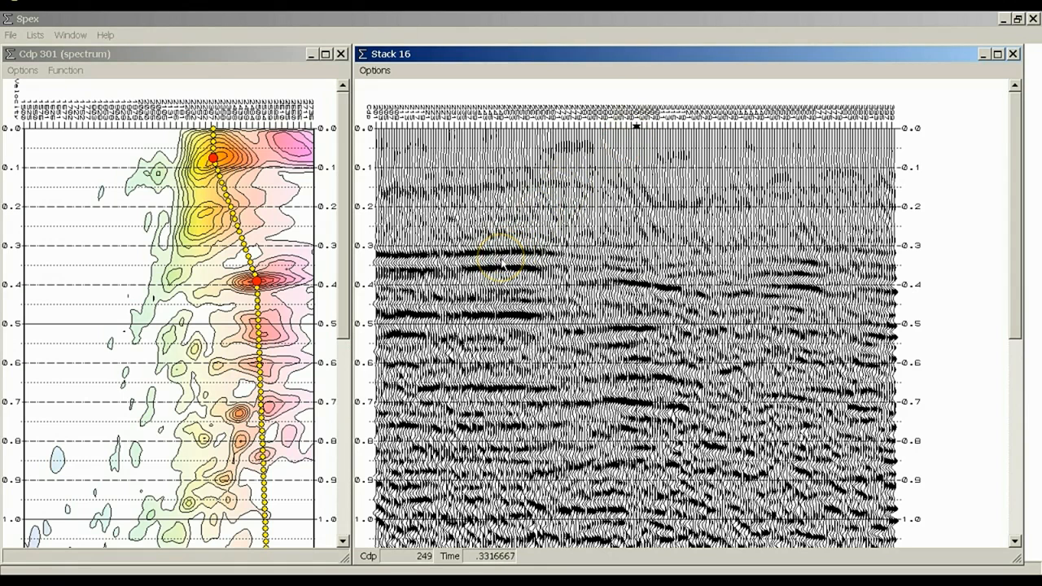
- Open the CDP 250 velocity spectrum from the stack and pick function points at times of about 0.07, 0.33, 0.475 and 1.97
{"action": "left_click", "coordinate": [504, 267]}
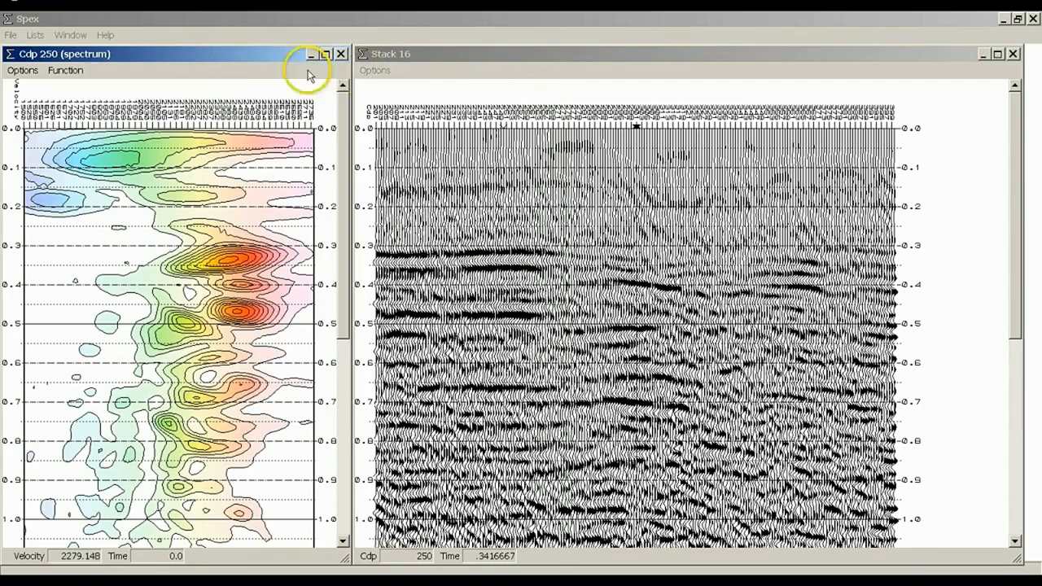
{"action": "left_click_drag", "start_coordinate": [248, 52], "coordinate": [594, 68]}
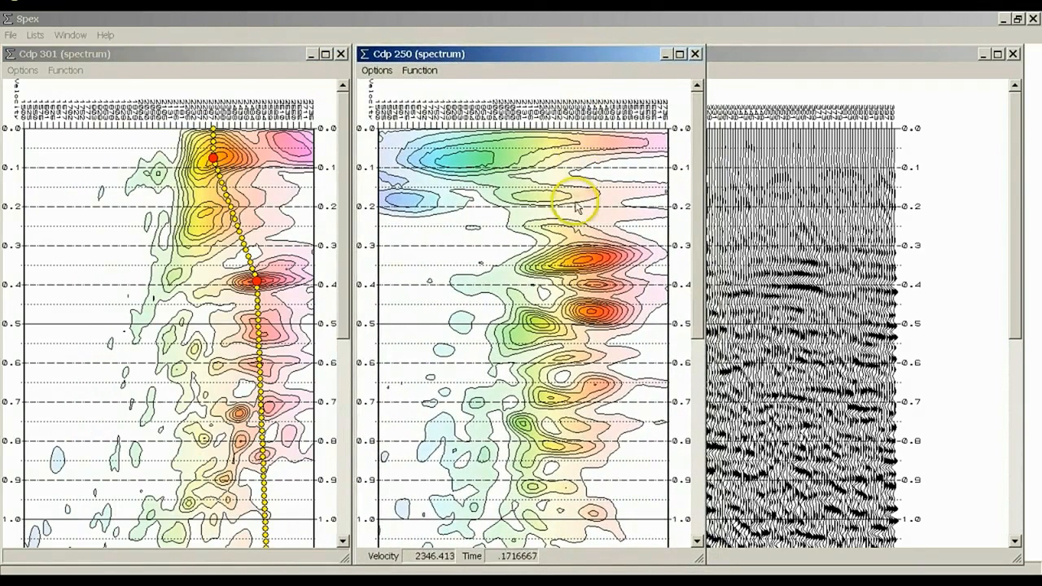
{"action": "left_click", "coordinate": [583, 259]}
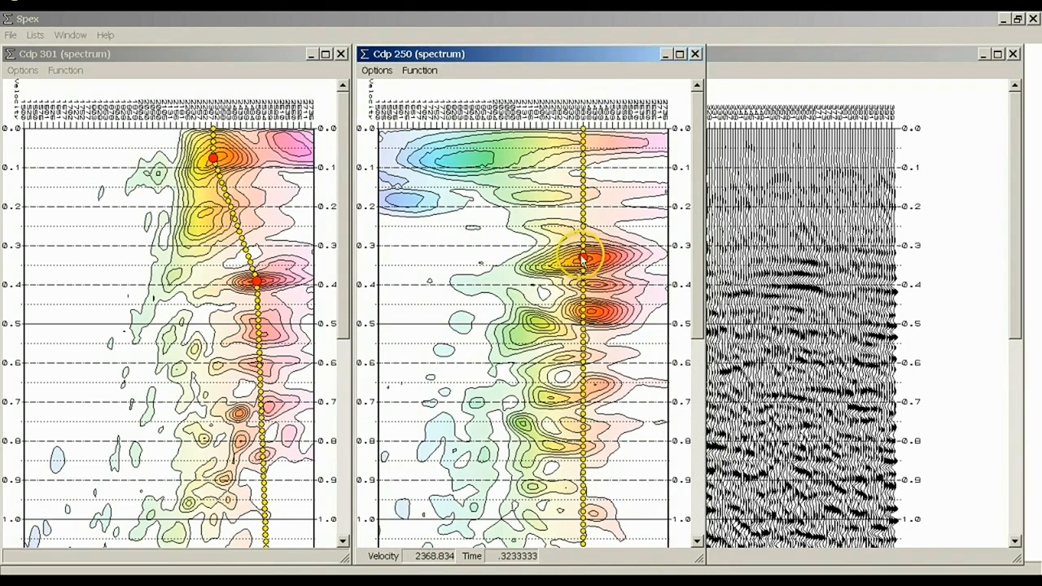
{"action": "left_click", "coordinate": [462, 154]}
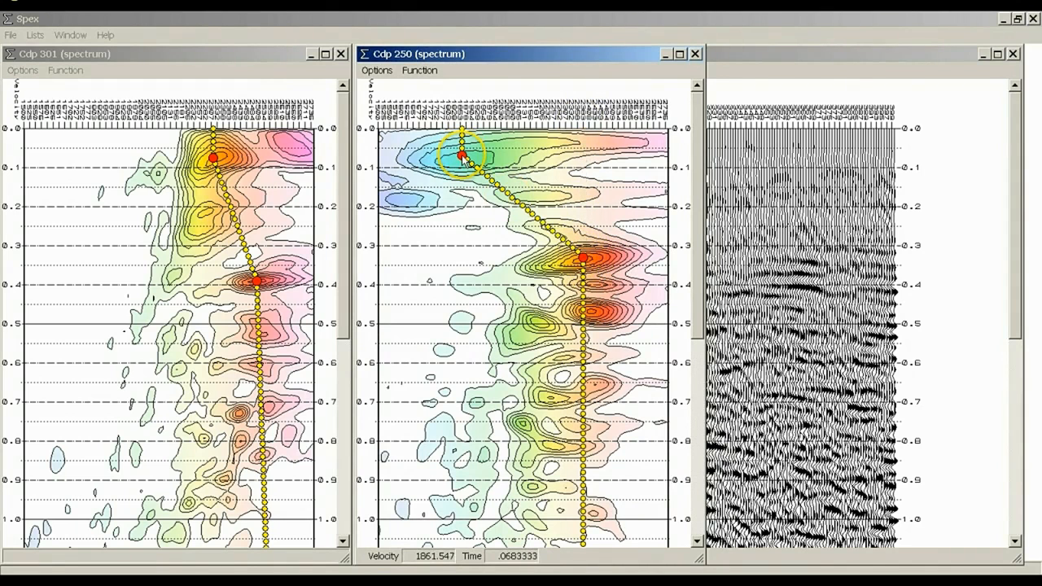
{"action": "left_click", "coordinate": [591, 314]}
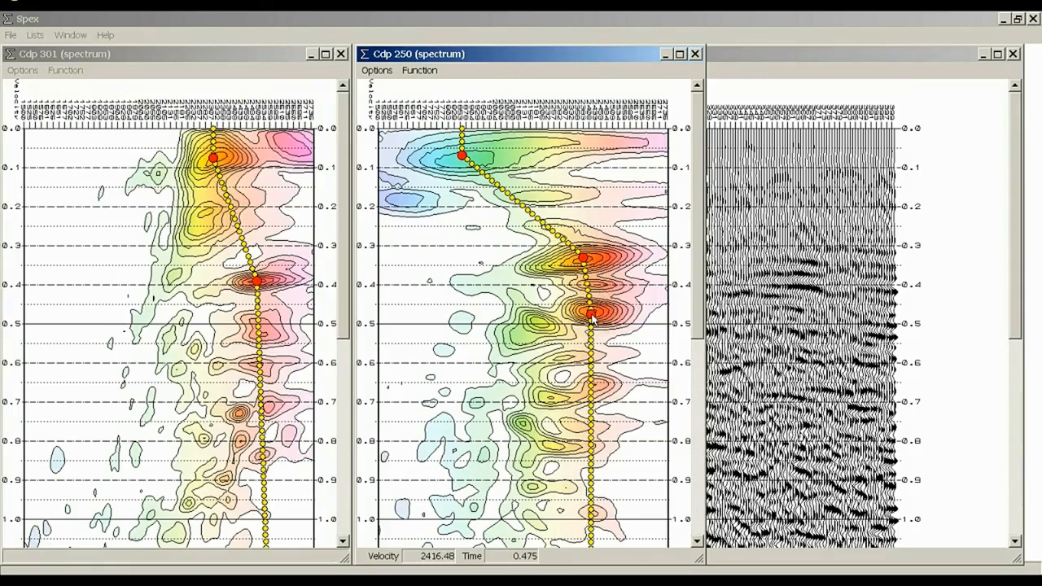
{"action": "scroll", "coordinate": [592, 319], "scroll_direction": "down", "scroll_amount": 5}
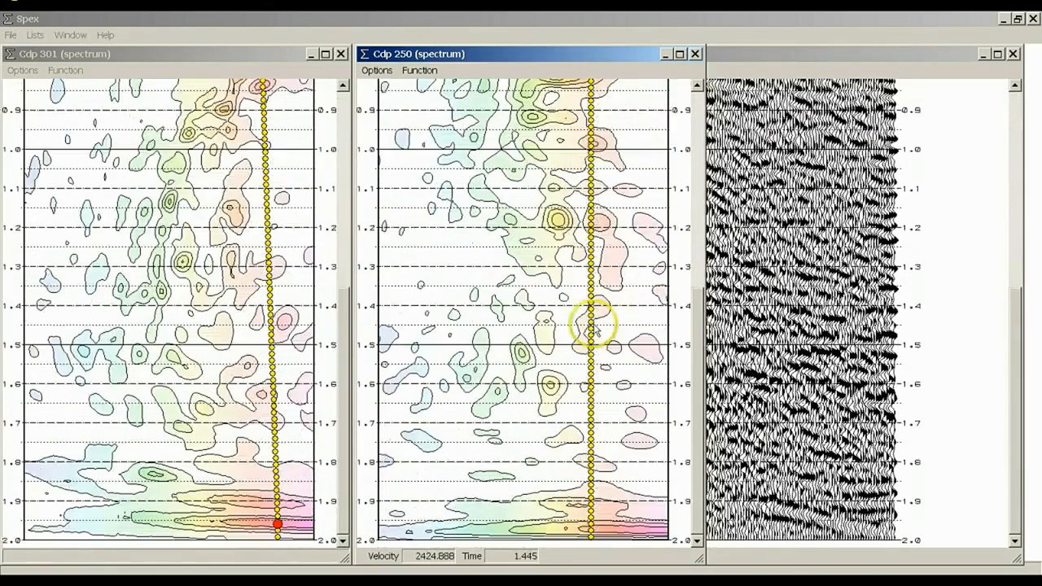
{"action": "left_click", "coordinate": [634, 527]}
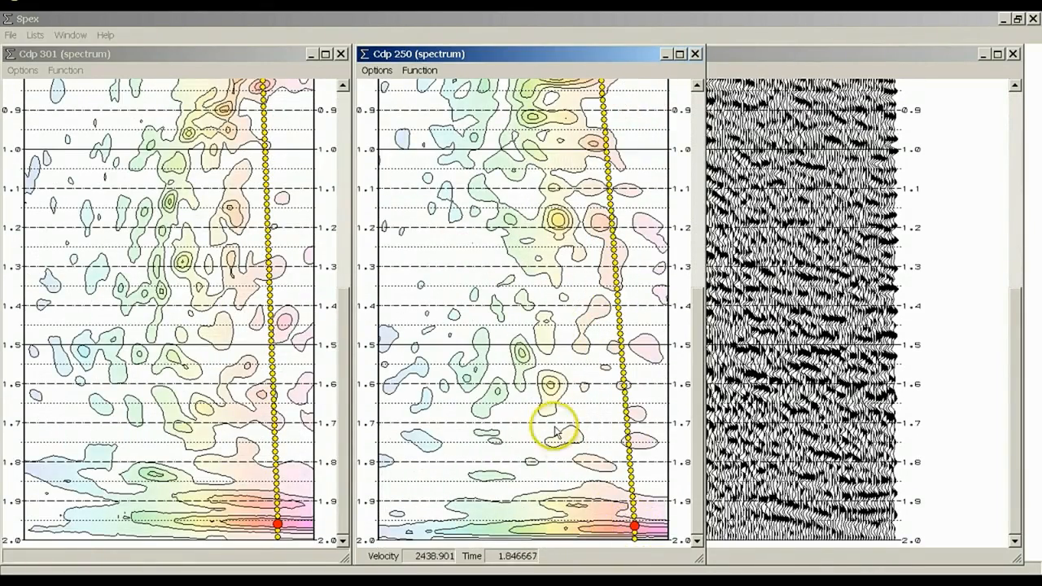
{"action": "scroll", "coordinate": [540, 290], "scroll_direction": "up", "scroll_amount": 5}
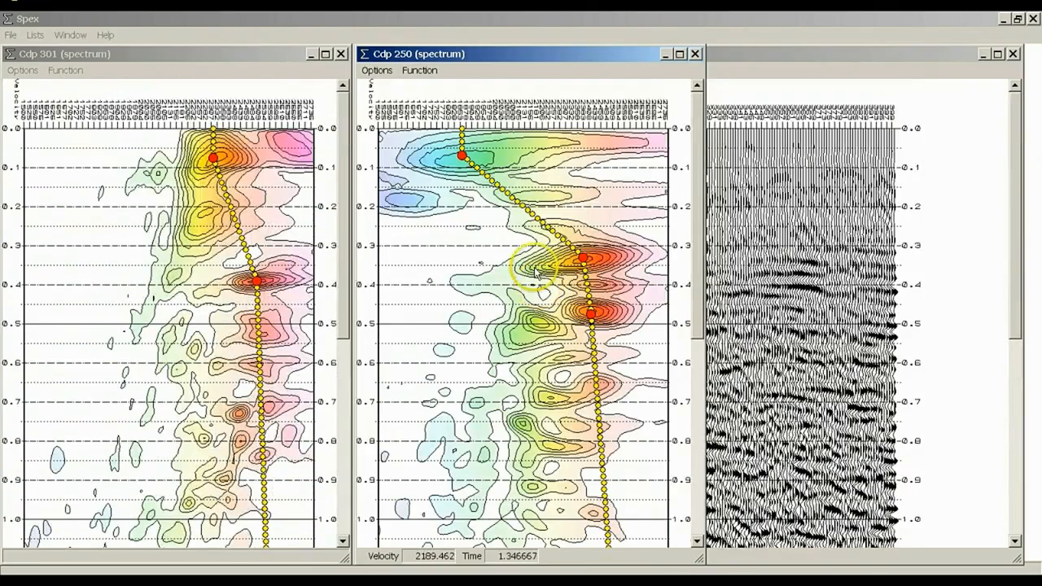
- Move the CDP 250 spectrum over the CDP 301 spectrum and generate a new stack using both picked functions
{"action": "left_click_drag", "start_coordinate": [543, 57], "coordinate": [189, 57]}
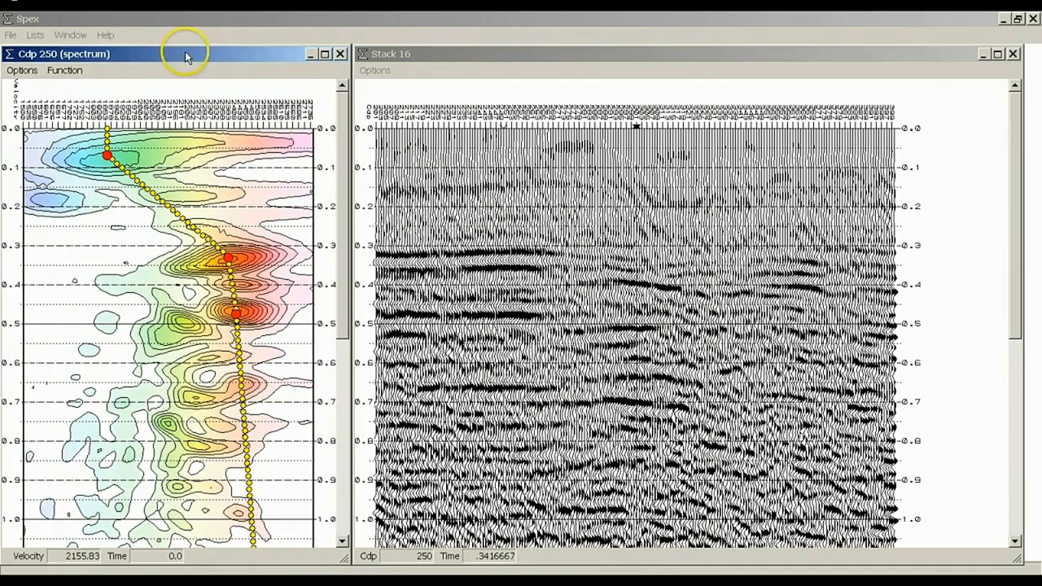
{"action": "left_click", "coordinate": [10, 35]}
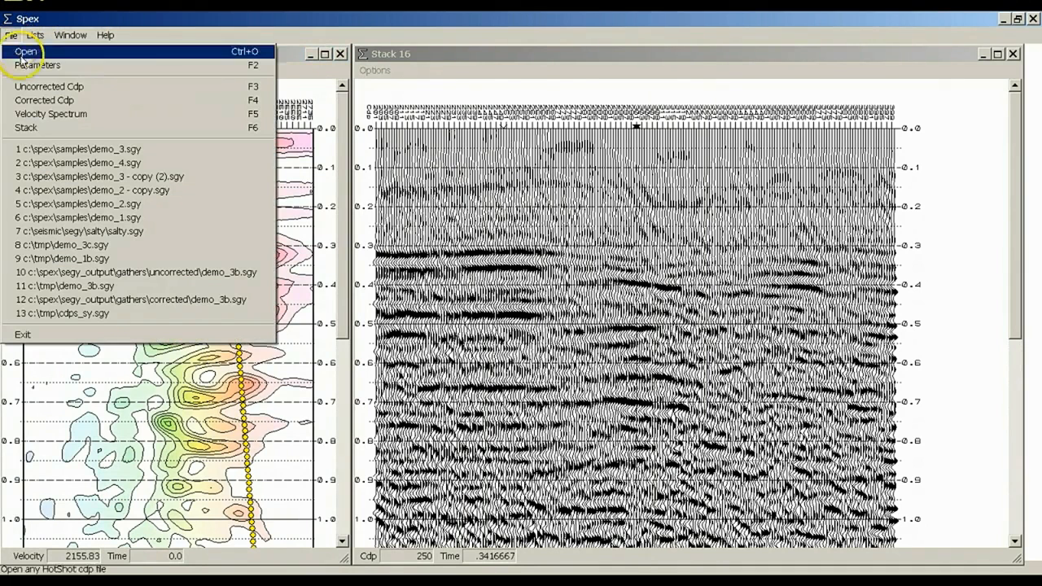
{"action": "left_click", "coordinate": [32, 128]}
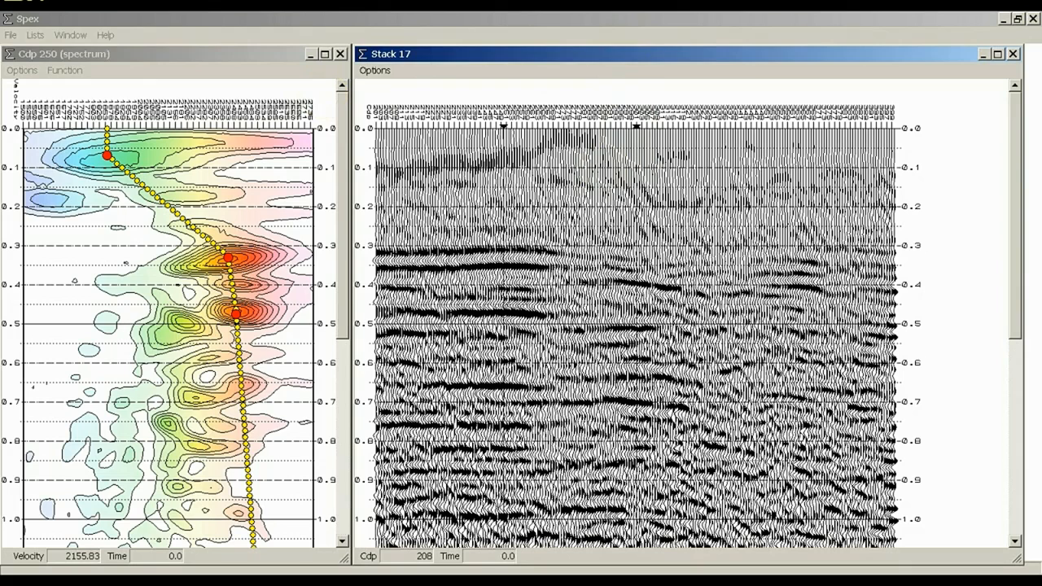
- Alternate repeatedly between Stack 16 and Stack 17 to compare their events
{"action": "left_click", "coordinate": [71, 35]}
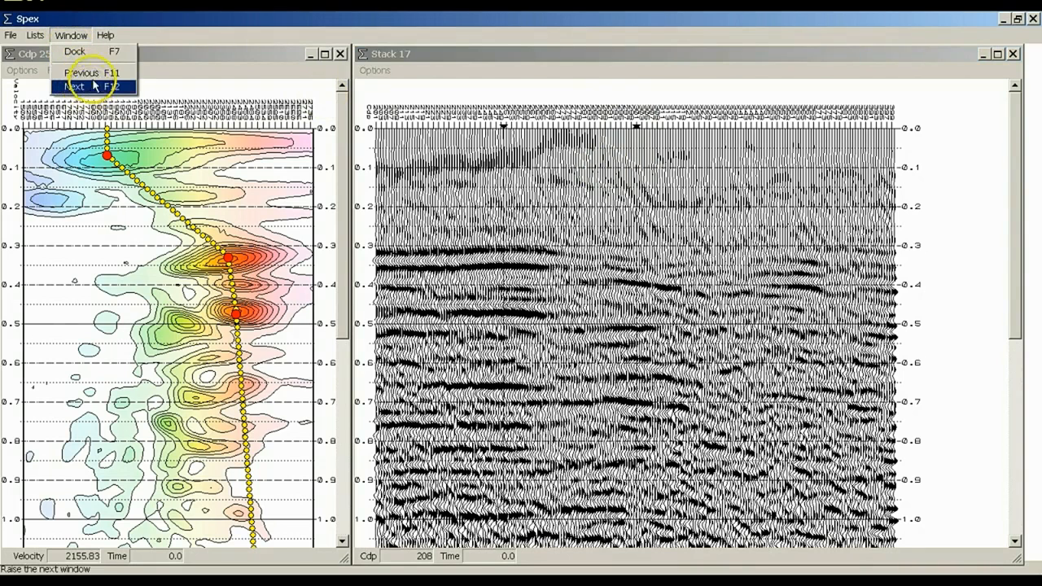
{"action": "left_click", "coordinate": [659, 178]}
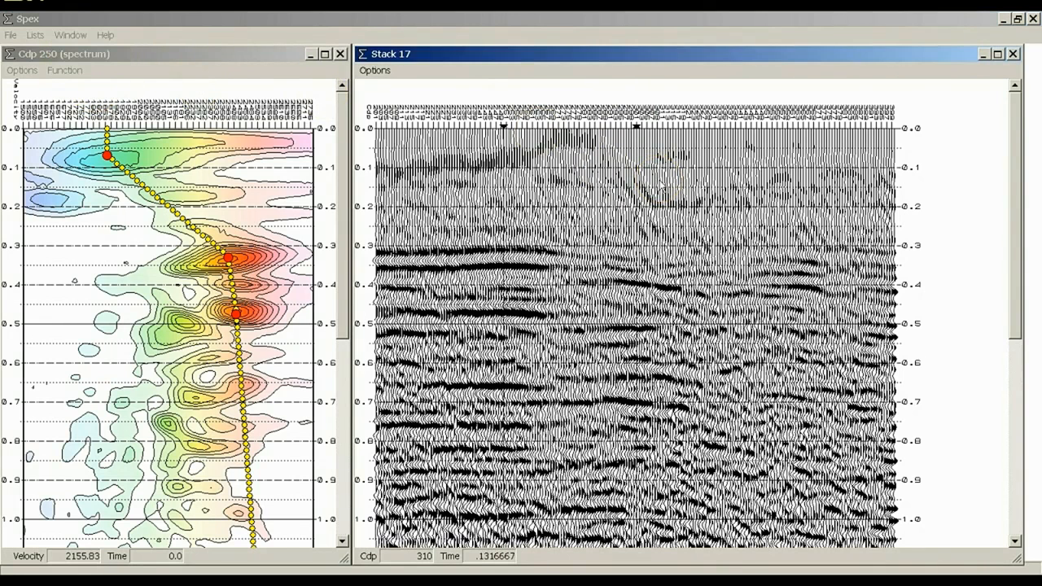
{"action": "key", "text": "F12"}
{"action": "key", "text": "F12"}
{"action": "key", "text": "F12"}
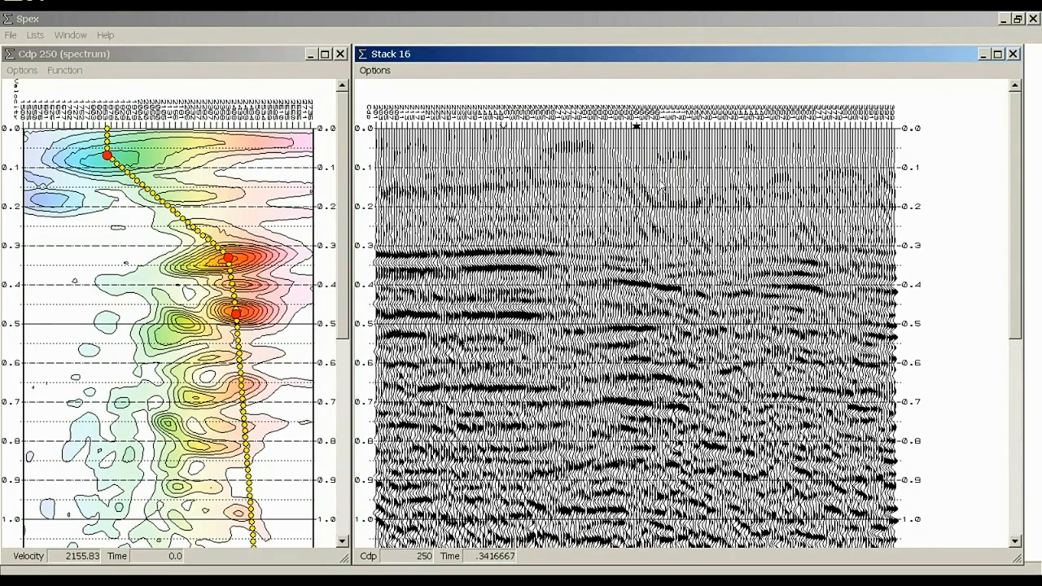
{"action": "key", "text": "F12"}
{"action": "key", "text": "F12"}
{"action": "key", "text": "F12"}
{"action": "key", "text": "F12"}
{"action": "key", "text": "F12"}
{"action": "key", "text": "F12"}
{"action": "key", "text": "F12"}
{"action": "key", "text": "F12"}
{"action": "key", "text": "F12"}
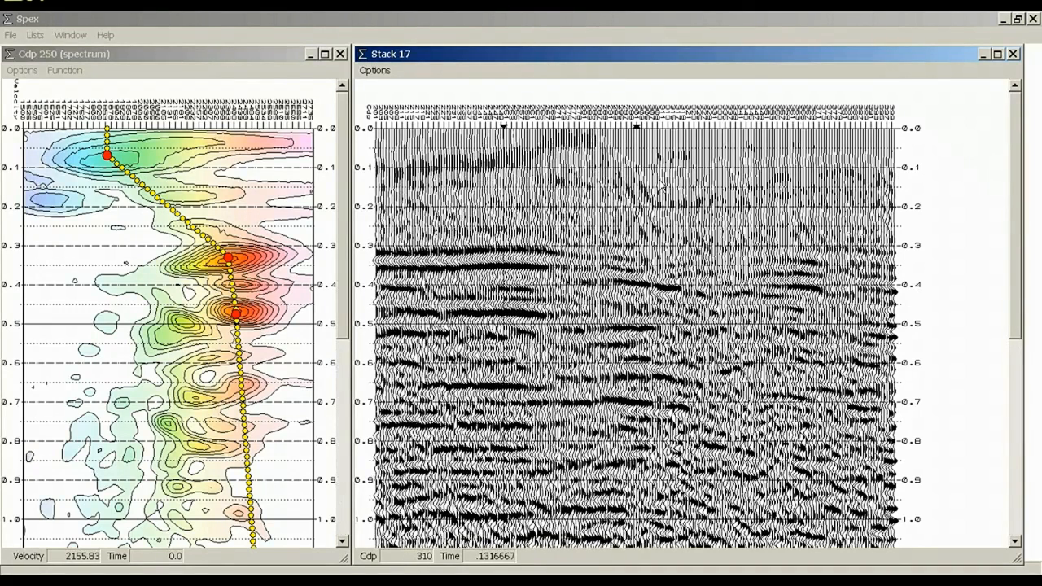
- Delete the picked functions from the CDP 250 and CDP 301 spectra and return the CDP 250 spectrum beside the stack
{"action": "left_click", "coordinate": [78, 71]}
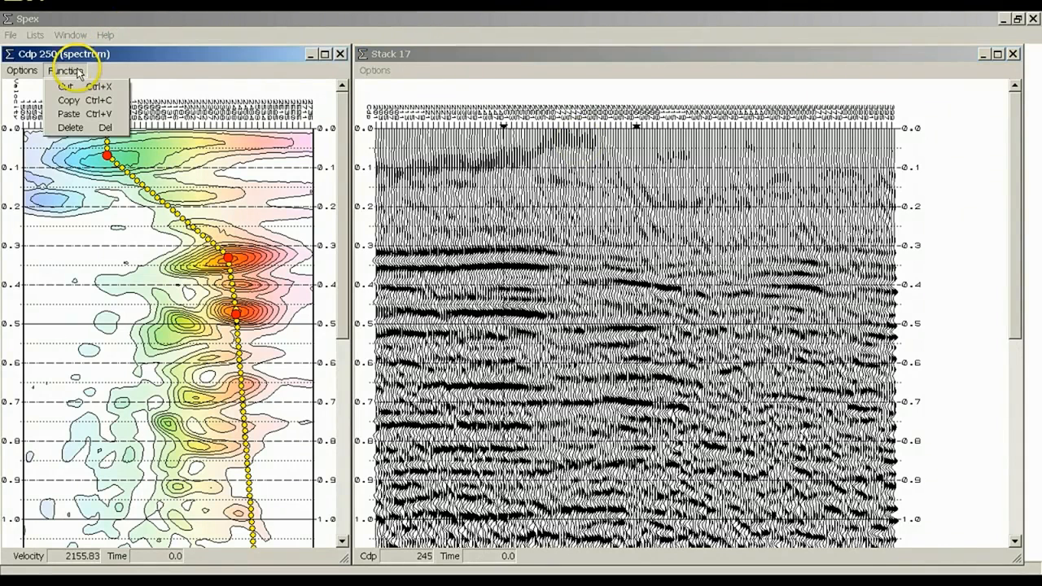
{"action": "left_click", "coordinate": [71, 128]}
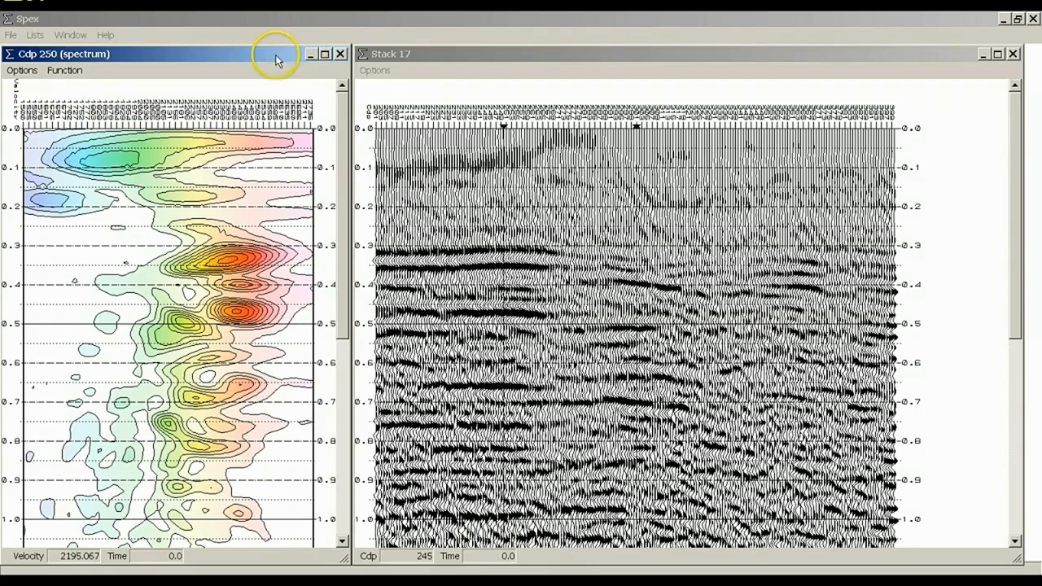
{"action": "left_click_drag", "start_coordinate": [245, 56], "coordinate": [531, 184]}
{"action": "left_click", "coordinate": [71, 76]}
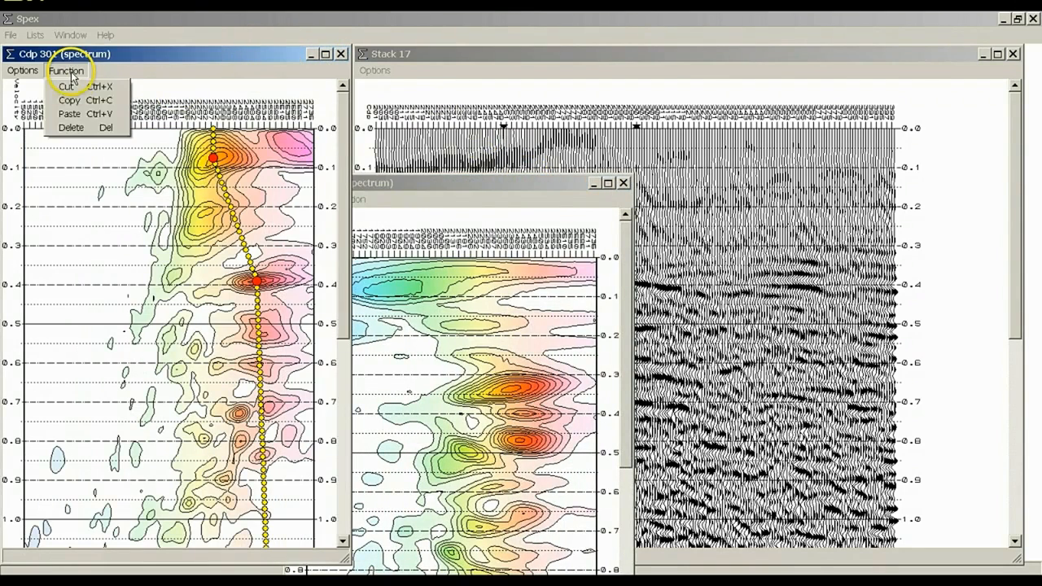
{"action": "left_click", "coordinate": [78, 129]}
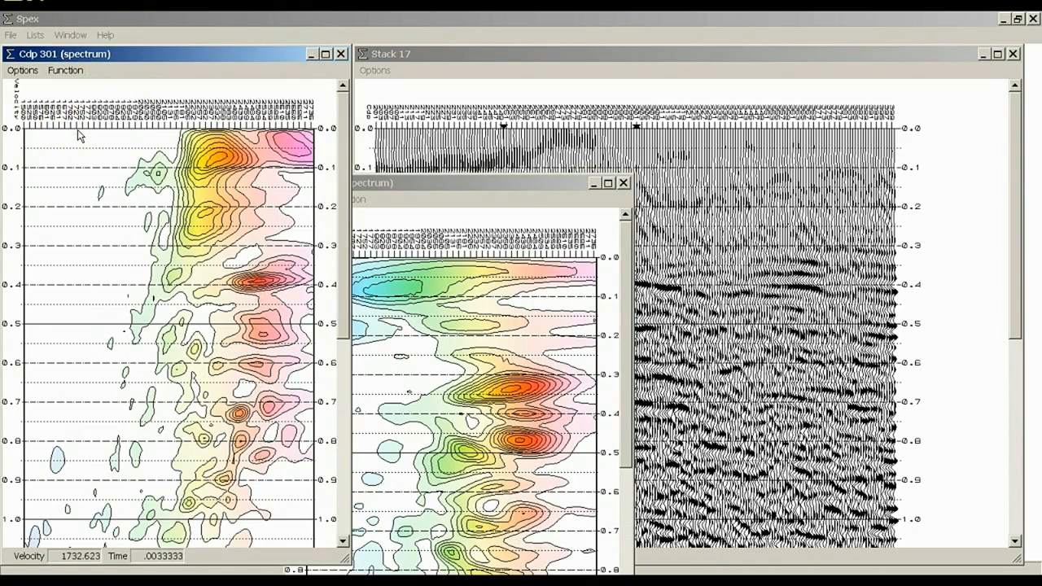
{"action": "left_click_drag", "start_coordinate": [456, 185], "coordinate": [167, 62]}
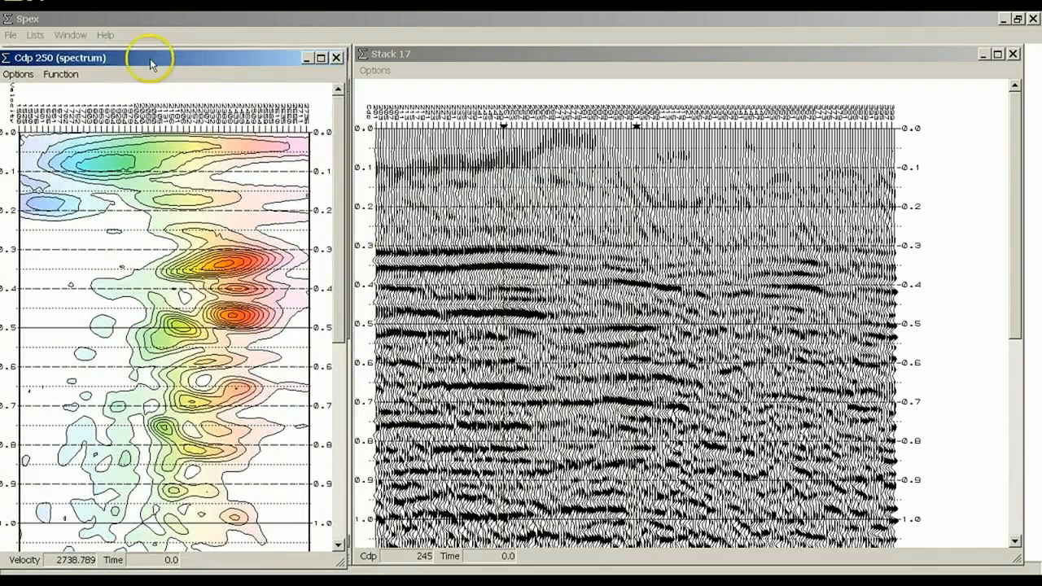
- Review the CDP, display, residual statics and range settings in the parameters and accept them
{"action": "left_click", "coordinate": [10, 35]}
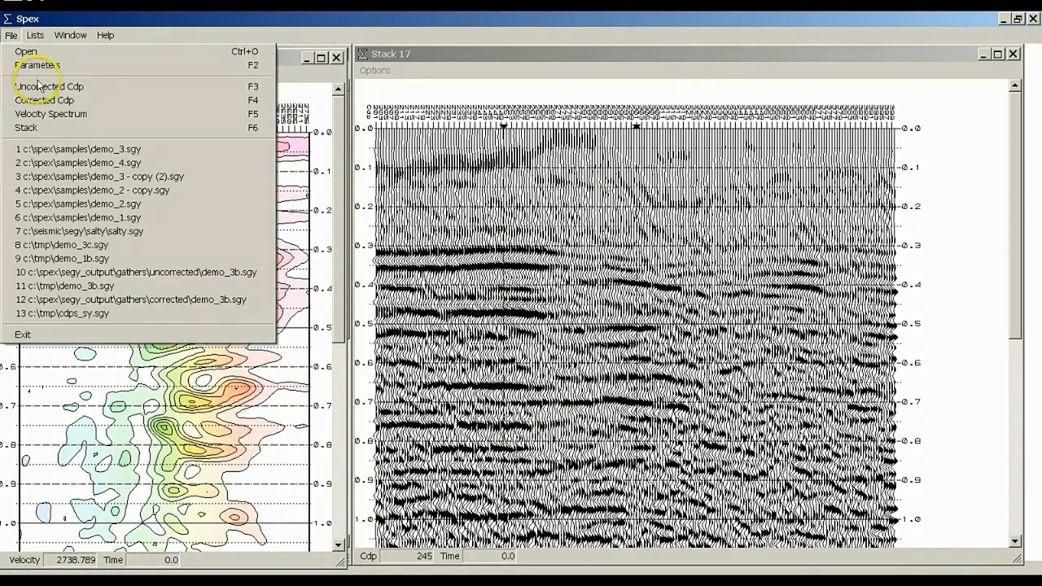
{"action": "left_click", "coordinate": [83, 65]}
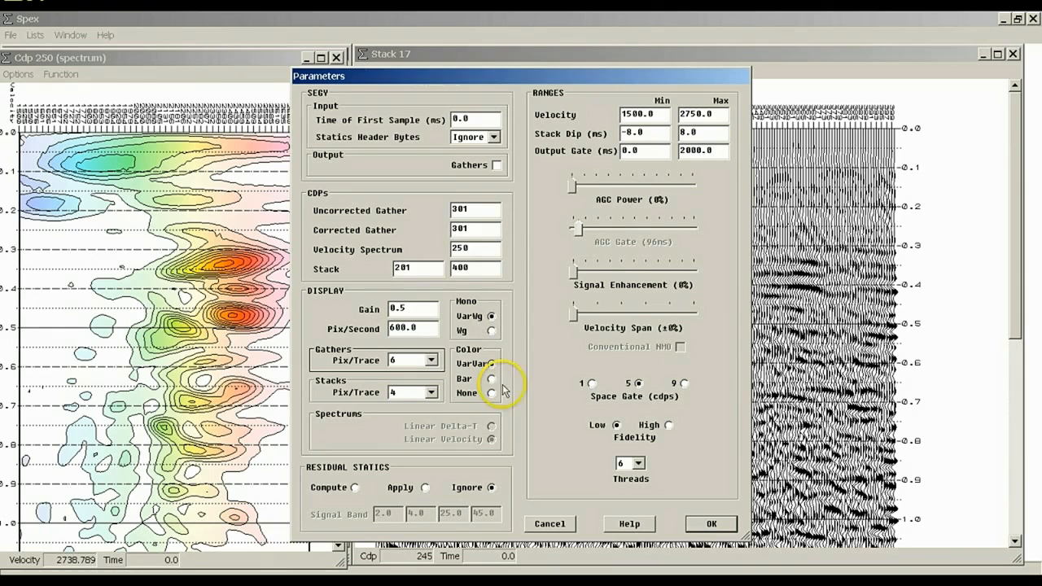
{"action": "left_click", "coordinate": [711, 524]}
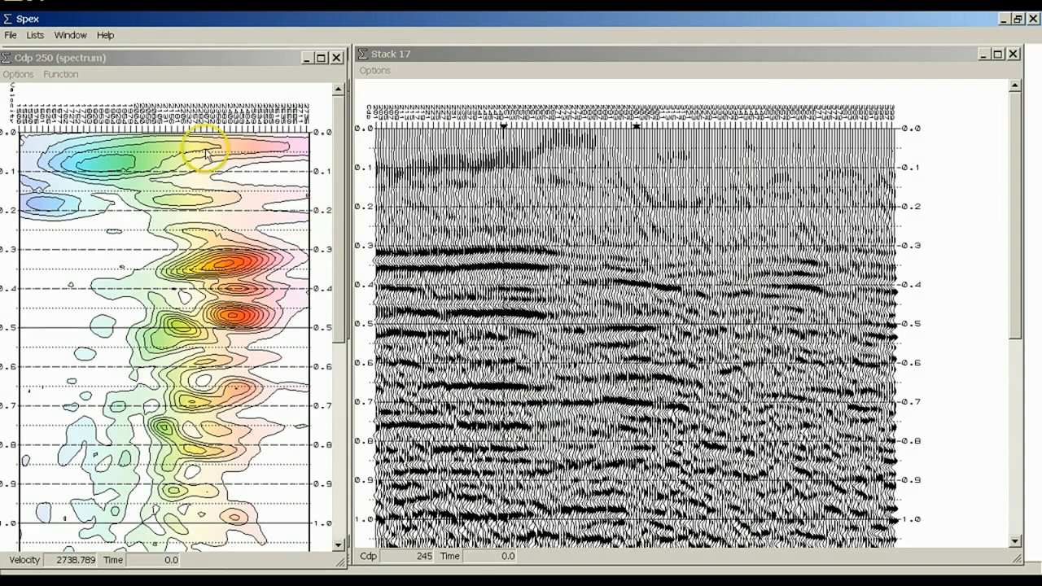
- Generate a new stack with the picked functions deleted and alternate it with Stack 17 to compare their events
{"action": "left_click", "coordinate": [11, 36]}
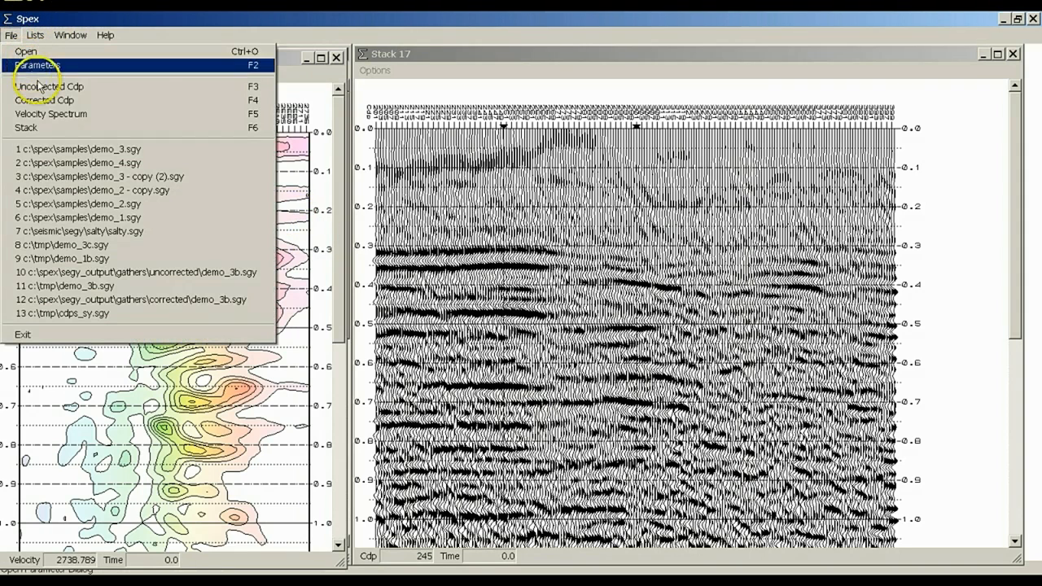
{"action": "left_click", "coordinate": [63, 130]}
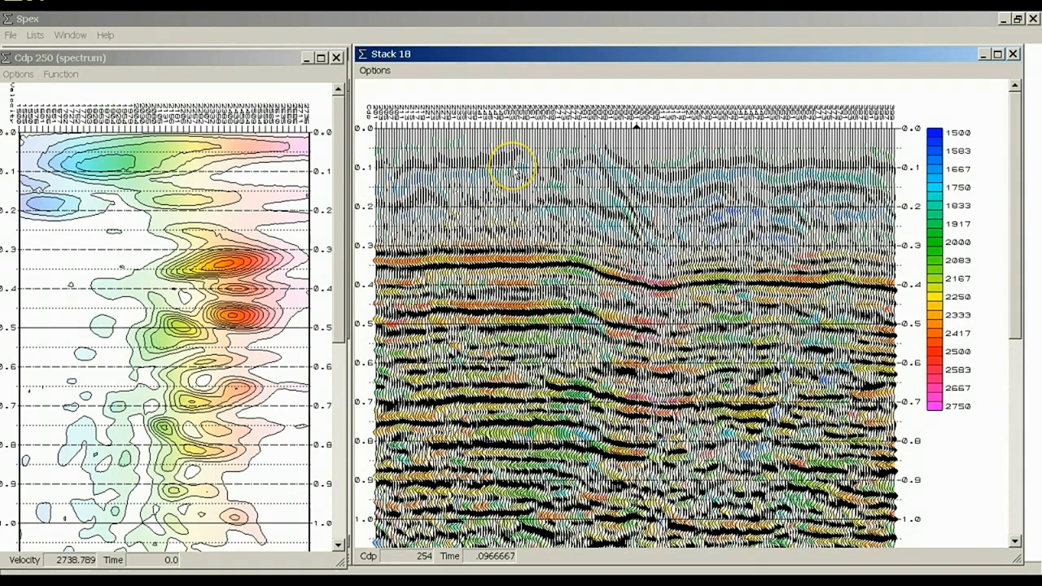
{"action": "key", "text": "ctrl+Tab"}
{"action": "key", "text": "ctrl+Tab"}
{"action": "key", "text": "ctrl+Tab"}
{"action": "key", "text": "ctrl+Tab"}
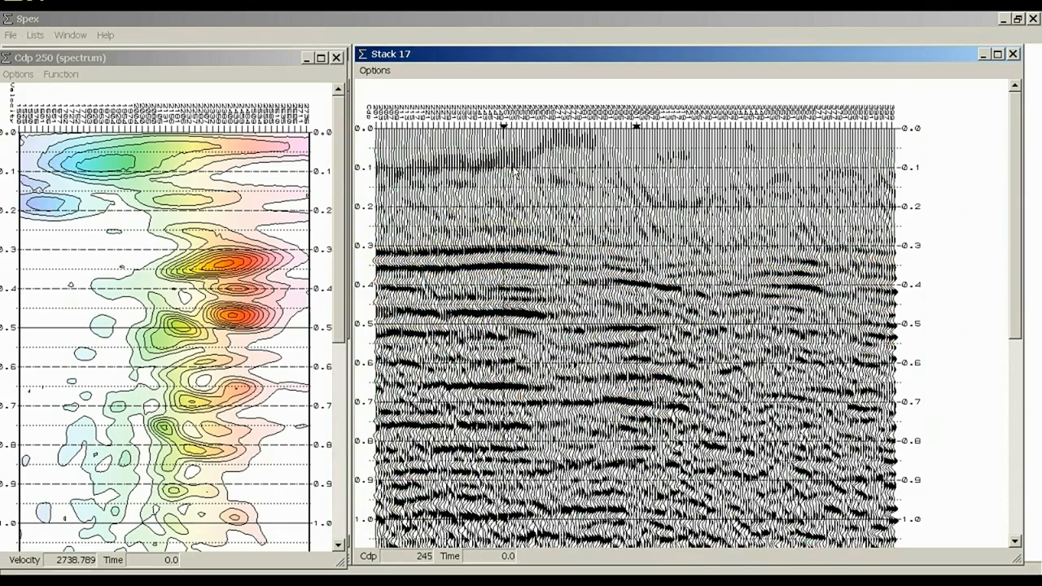
{"action": "key", "text": "ctrl+Tab"}
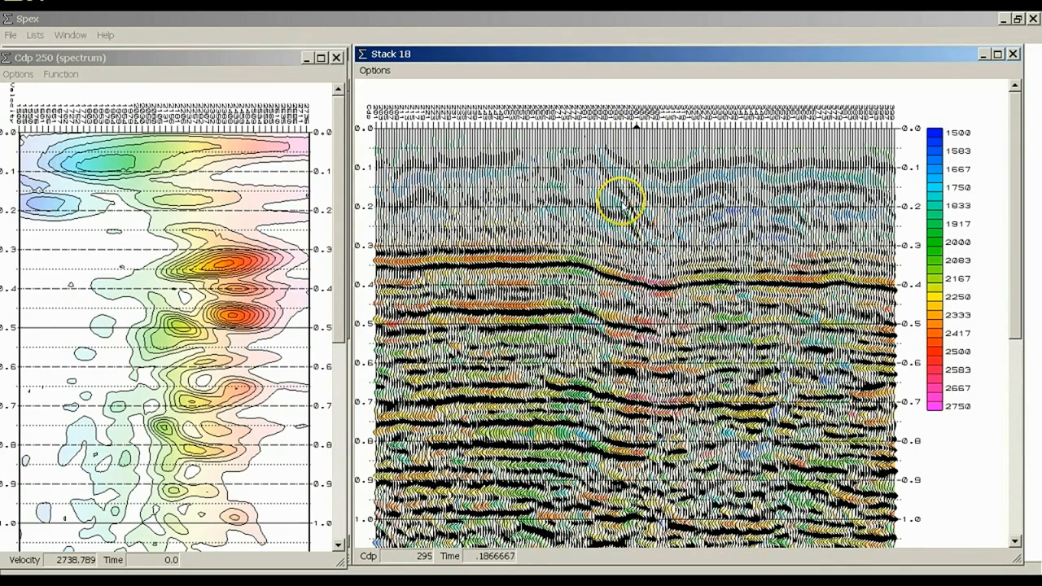
{"action": "key", "text": "ctrl+Tab"}
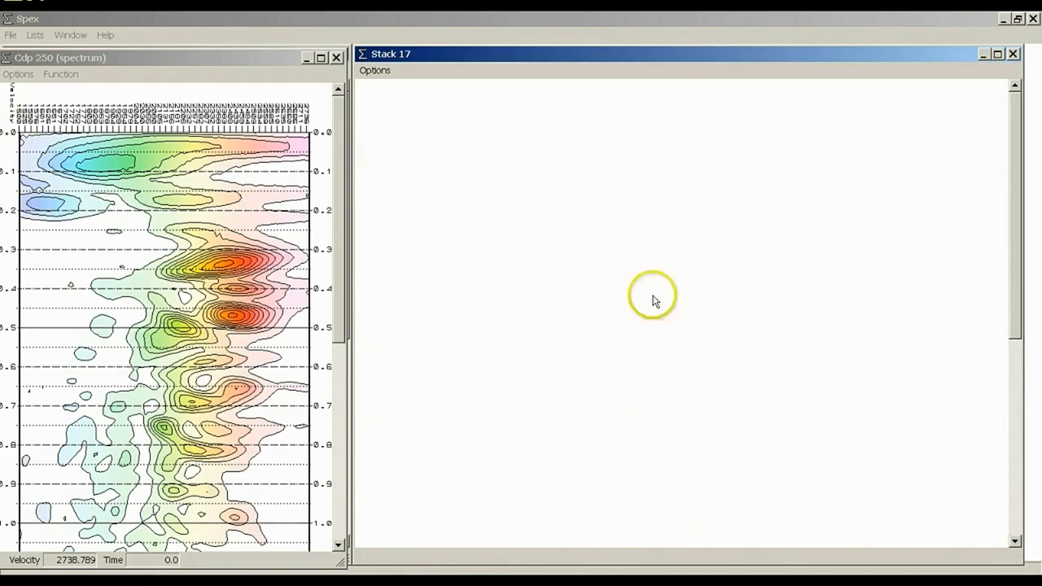
{"action": "key", "text": "ctrl+Tab"}
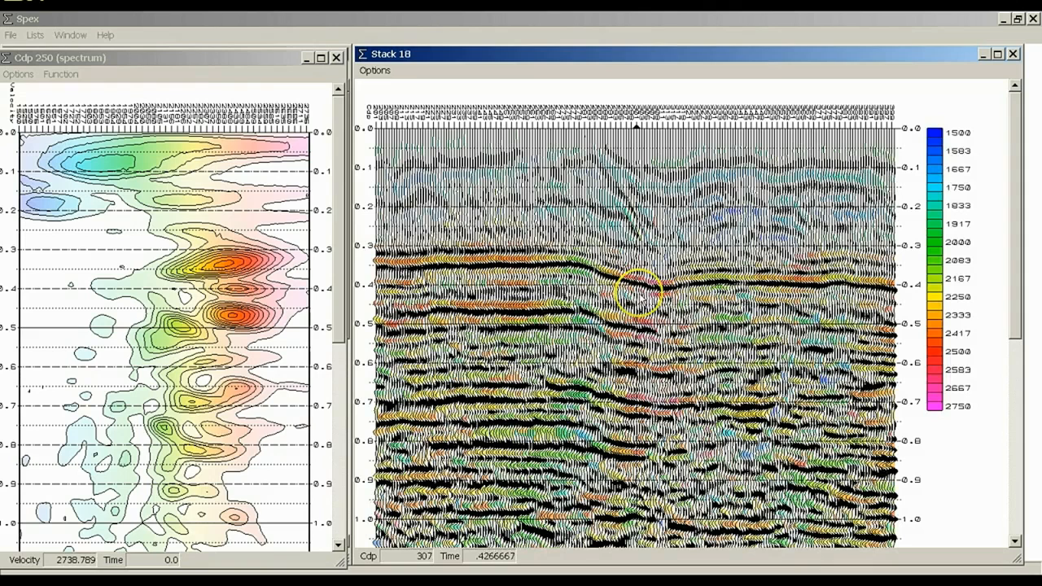
- List the SEGY headers of demo_3.sgy and highlight the title of Textual Header 1 (bytes 1-3200)
{"action": "left_click", "coordinate": [40, 35]}
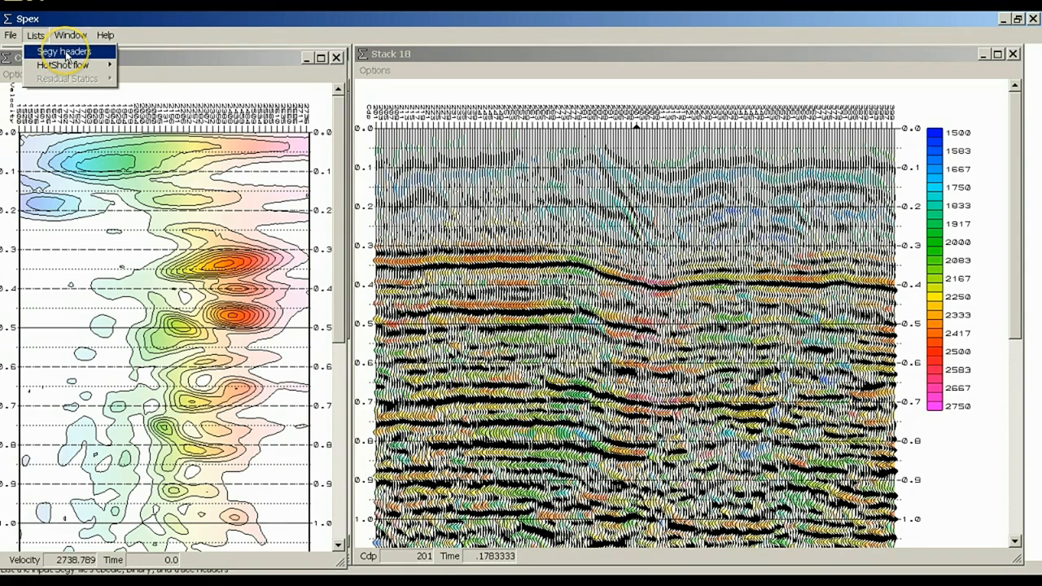
{"action": "left_click", "coordinate": [66, 53]}
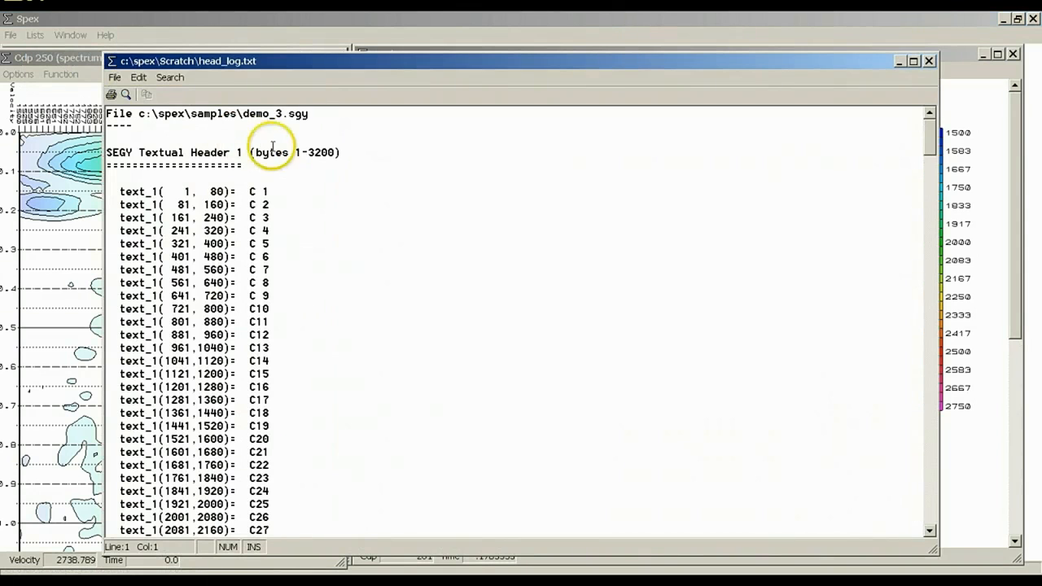
{"action": "left_click_drag", "start_coordinate": [108, 148], "coordinate": [449, 155]}
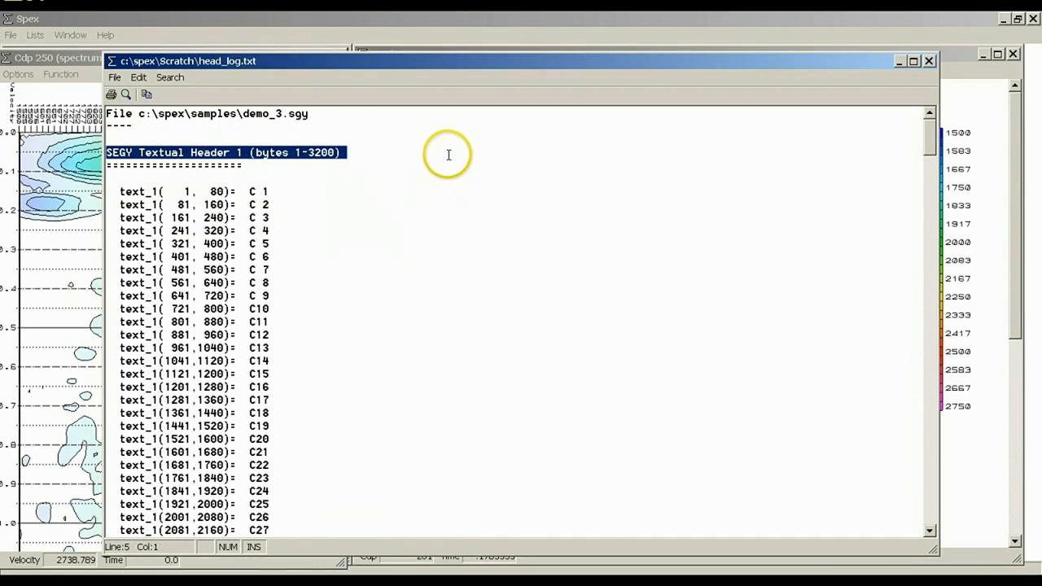
- Find the binary header section (bytes 3201-3600) in the header listing and highlight its title
{"action": "scroll", "coordinate": [535, 262], "scroll_direction": "down", "scroll_amount": 10}
{"action": "scroll", "coordinate": [536, 263], "scroll_direction": "down", "scroll_amount": 10}
{"action": "scroll", "coordinate": [536, 263], "scroll_direction": "up", "scroll_amount": 10}
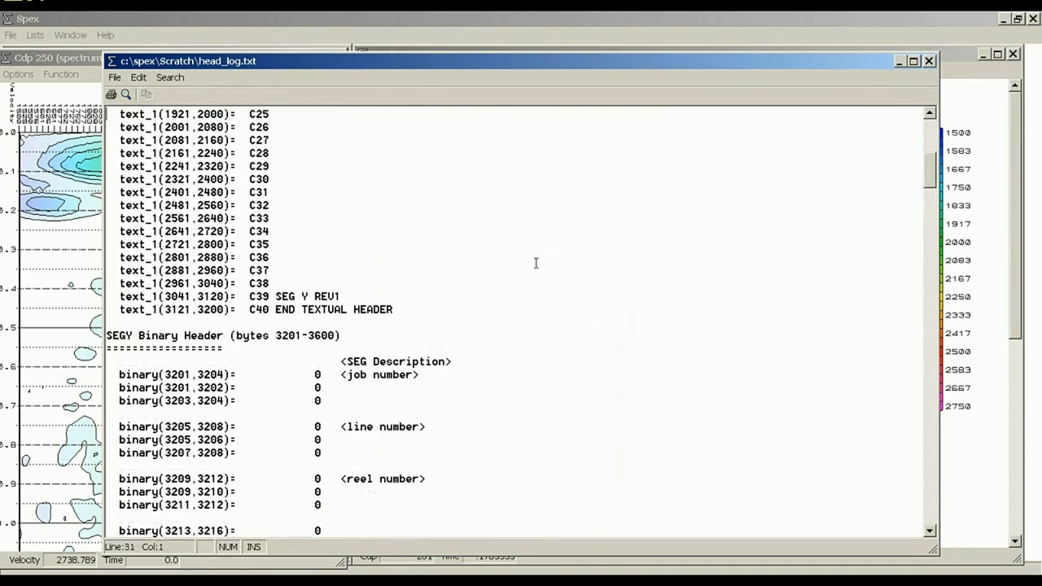
{"action": "left_click", "coordinate": [109, 332]}
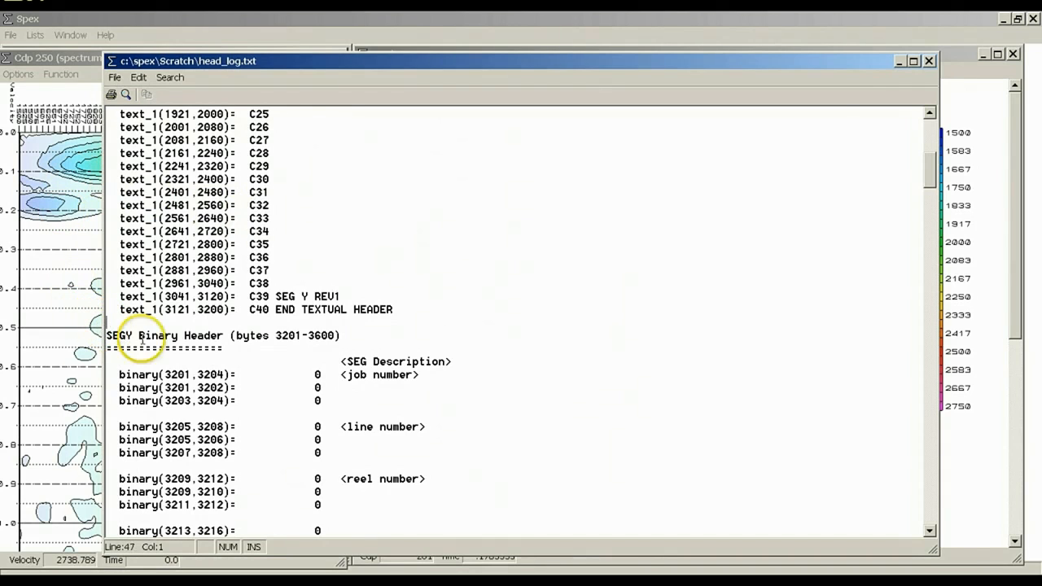
{"action": "left_click", "coordinate": [222, 335]}
{"action": "left_click_drag", "start_coordinate": [218, 334], "coordinate": [106, 336]}
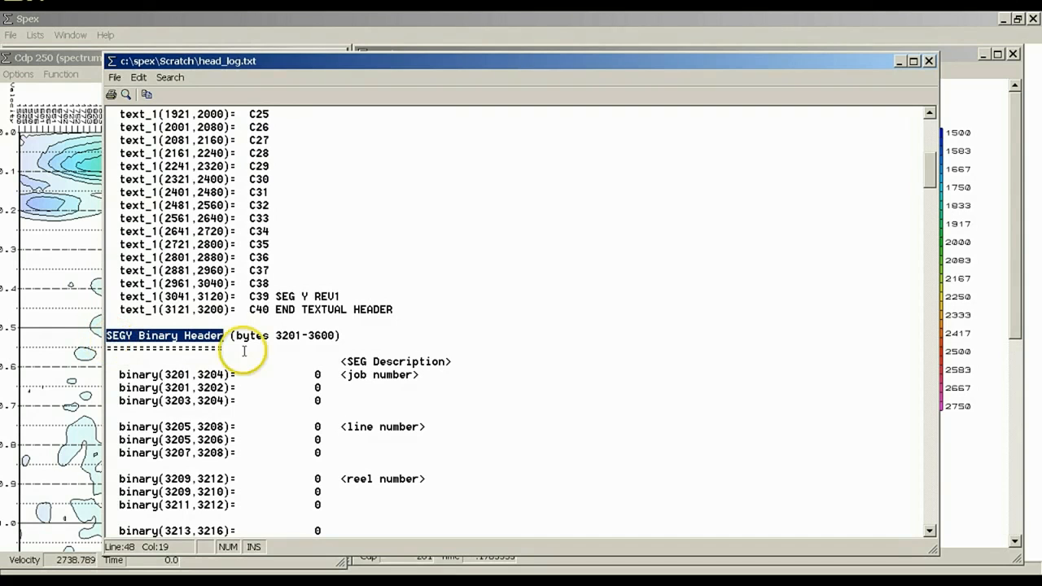
- Go to the First Two and Last Two Trace Headers section and highlight its title and the SEG Description heading
{"action": "left_click", "coordinate": [661, 314]}
{"action": "scroll", "coordinate": [660, 316], "scroll_direction": "down", "scroll_amount": 1}
{"action": "scroll", "coordinate": [661, 316], "scroll_direction": "down", "scroll_amount": 20}
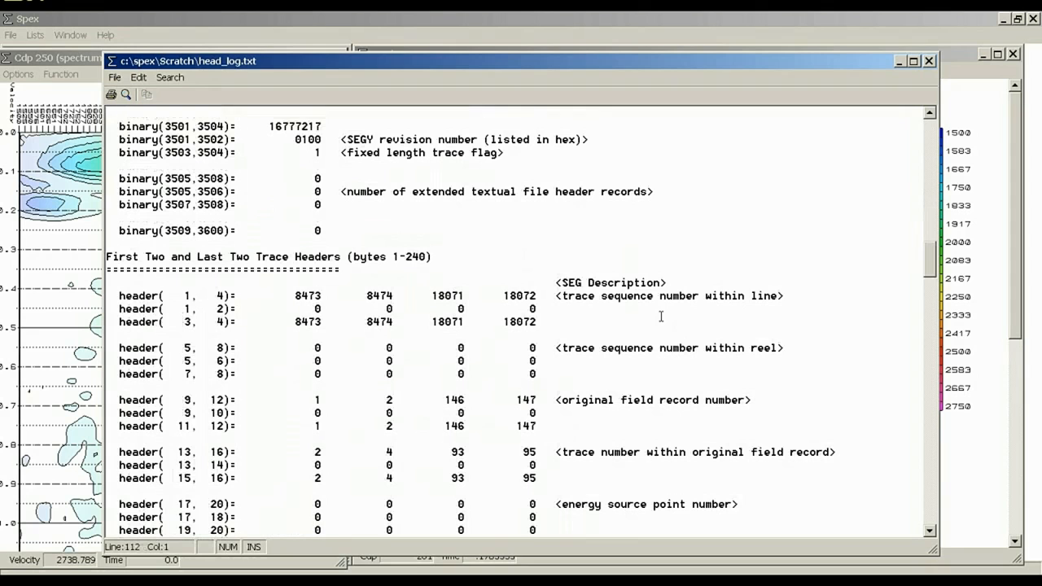
{"action": "mouse_move", "coordinate": [107, 256]}
{"action": "left_mouse_down"}
{"action": "mouse_move", "coordinate": [342, 269]}
{"action": "mouse_move", "coordinate": [342, 256]}
{"action": "mouse_move", "coordinate": [434, 233]}
{"action": "mouse_move", "coordinate": [474, 251]}
{"action": "left_mouse_up"}
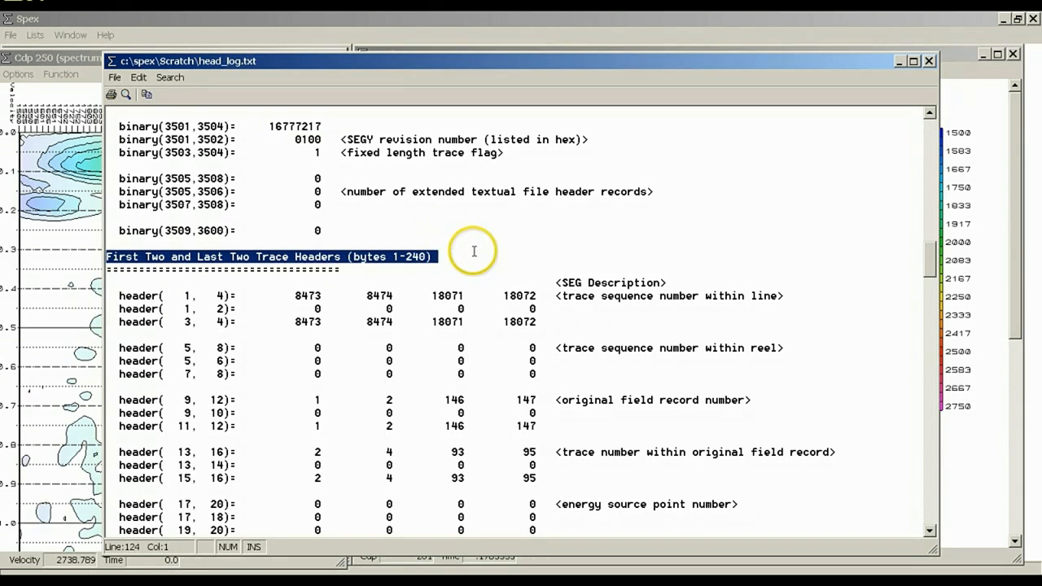
{"action": "left_click_drag", "start_coordinate": [560, 282], "coordinate": [662, 283]}
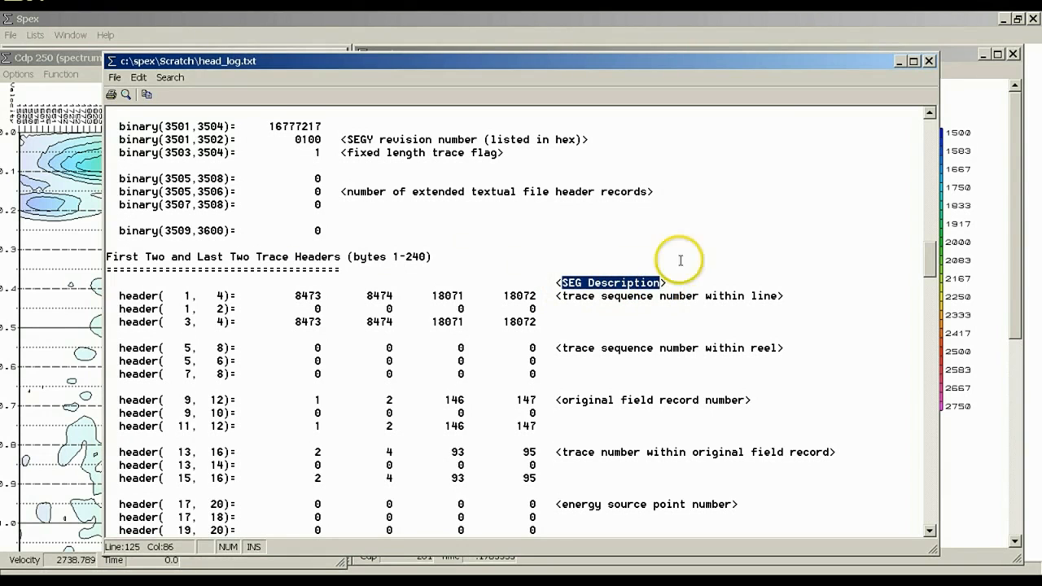
{"action": "left_click", "coordinate": [717, 238]}
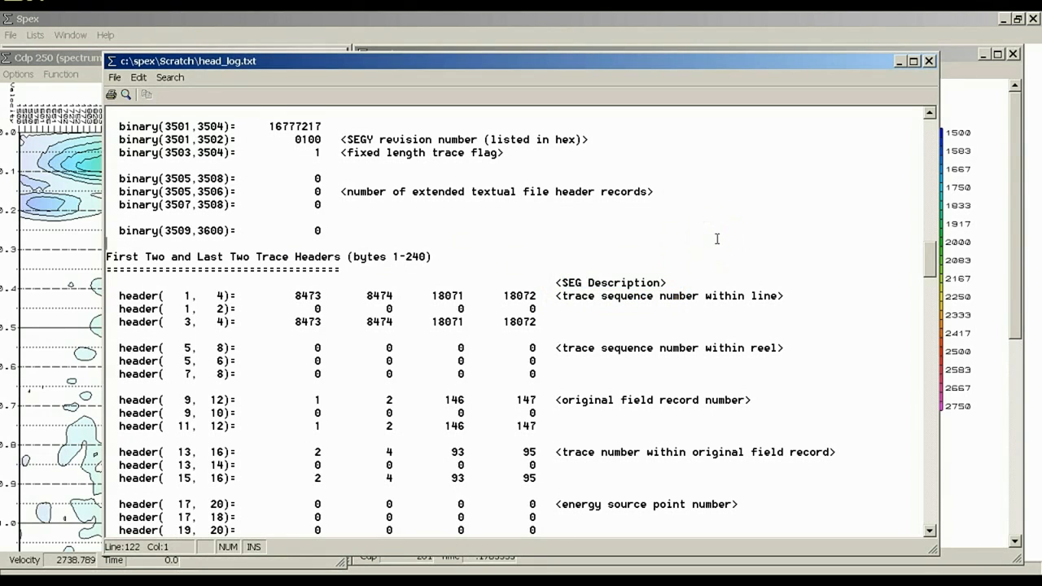
- Look through the trace header entries to the end of the listing and examine the legend for headers always used by Spex
{"action": "scroll", "coordinate": [718, 239], "scroll_direction": "down", "scroll_amount": 1}
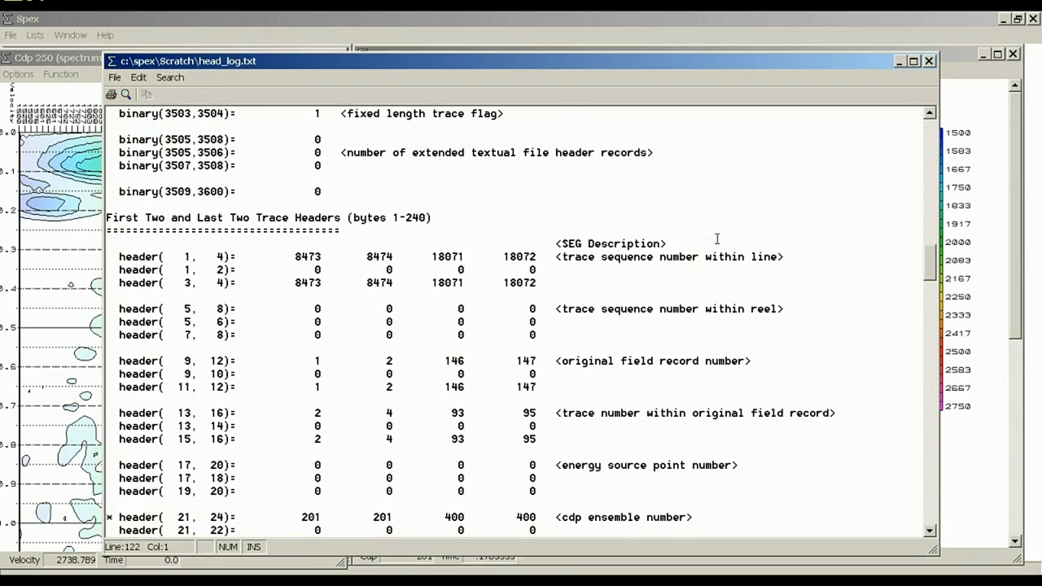
{"action": "scroll", "coordinate": [718, 239], "scroll_direction": "down", "scroll_amount": 1}
{"action": "key", "text": "Page_Down"}
{"action": "key", "text": "Page_Down"}
{"action": "key", "text": "Page_Down"}
{"action": "key", "text": "Page_Down"}
{"action": "key", "text": "Page_Down"}
{"action": "key", "text": "Page_Down"}
{"action": "key", "text": "Page_Down"}
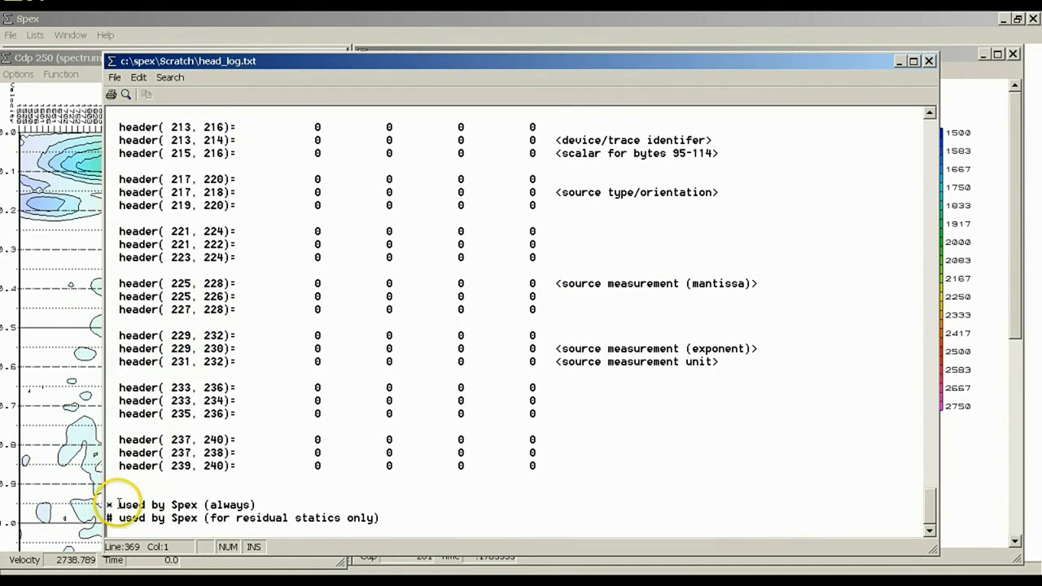
{"action": "left_click_drag", "start_coordinate": [119, 505], "coordinate": [763, 163]}
{"action": "left_click", "coordinate": [759, 150]}
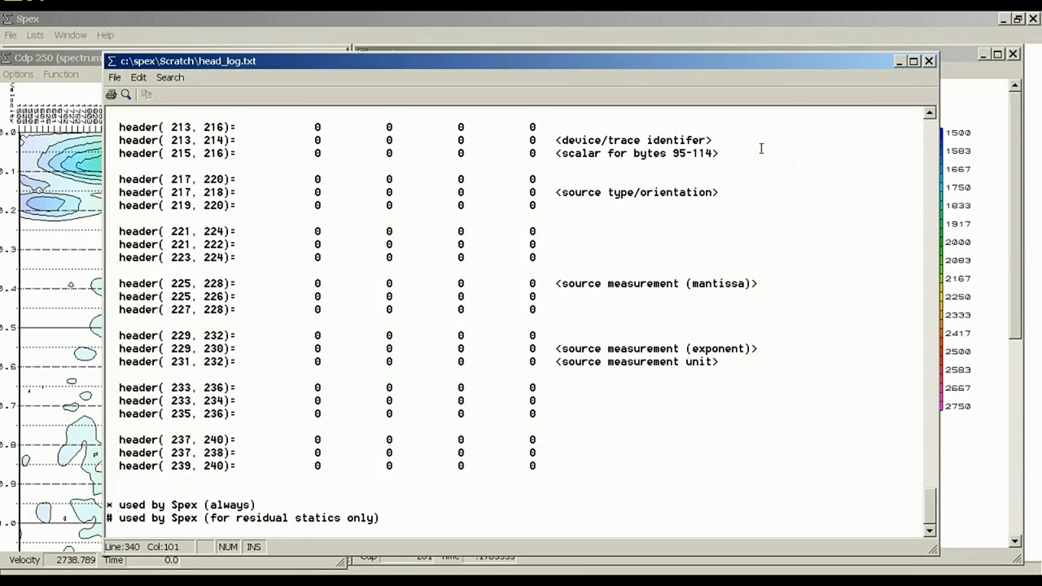
- Return to the start of the trace headers and highlight the cdp ensemble number description and its asterisk marker
{"action": "scroll", "coordinate": [761, 148], "scroll_direction": "up", "scroll_amount": 20}
{"action": "scroll", "coordinate": [761, 148], "scroll_direction": "up", "scroll_amount": 4}
{"action": "key", "text": "Page_Up"}
{"action": "key", "text": "Page_Up"}
{"action": "key", "text": "Page_Up"}
{"action": "key", "text": "Page_Up"}
{"action": "key", "text": "Page_Up"}
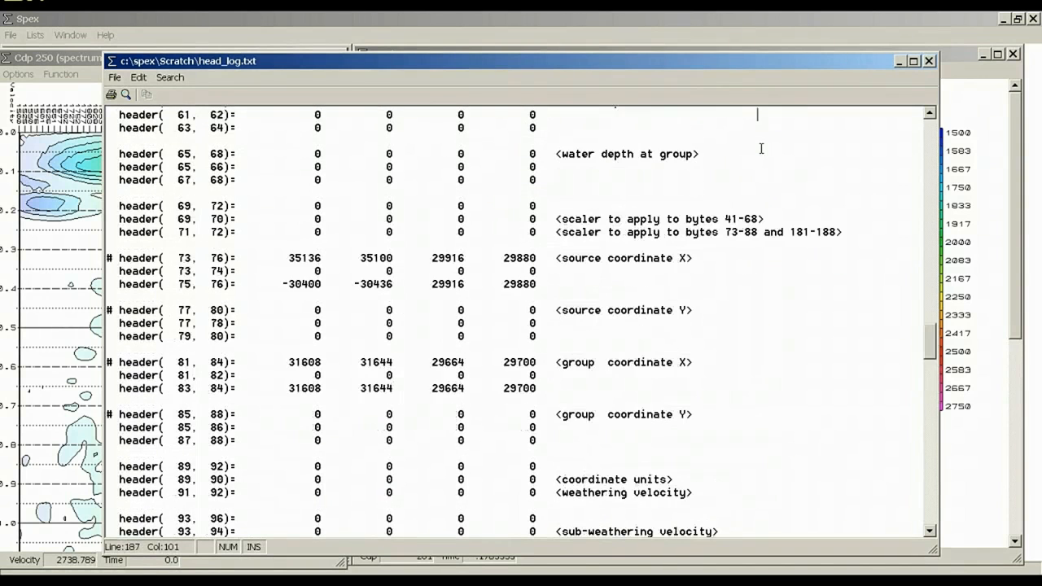
{"action": "key", "text": "Page_Up"}
{"action": "key", "text": "Page_Up"}
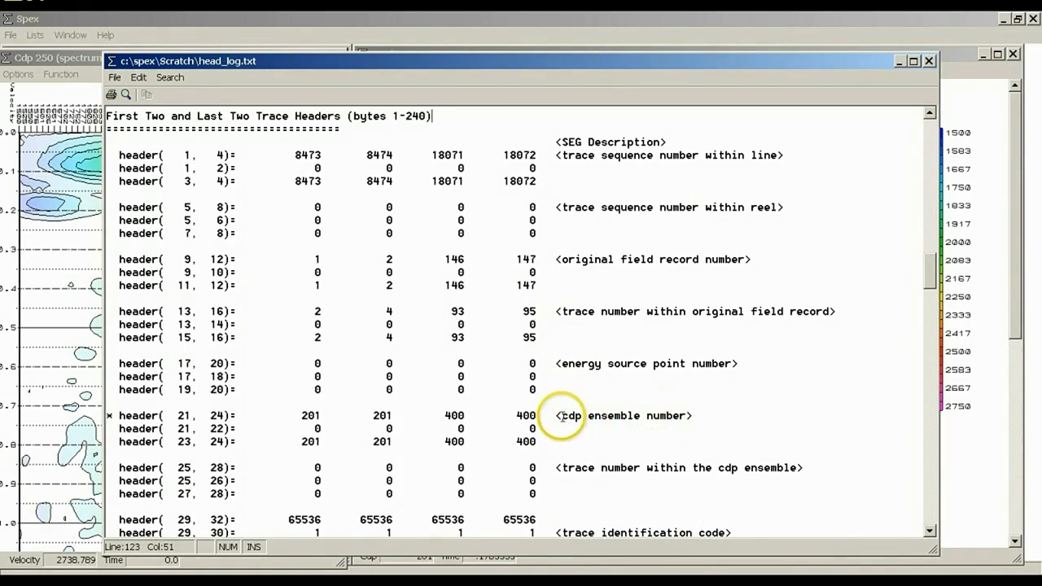
{"action": "left_click_drag", "start_coordinate": [562, 416], "coordinate": [685, 421]}
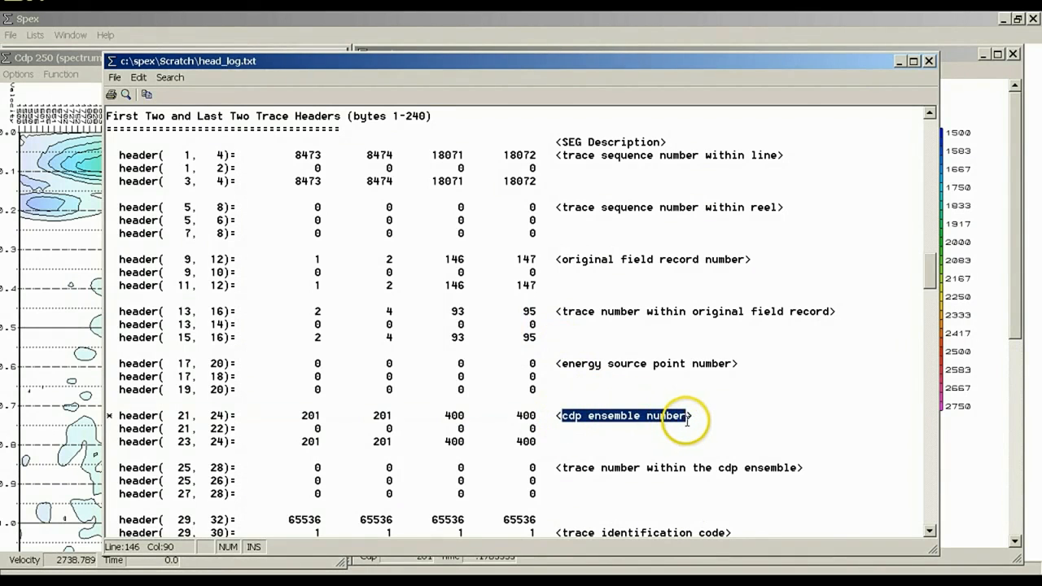
{"action": "left_click_drag", "start_coordinate": [562, 416], "coordinate": [111, 419]}
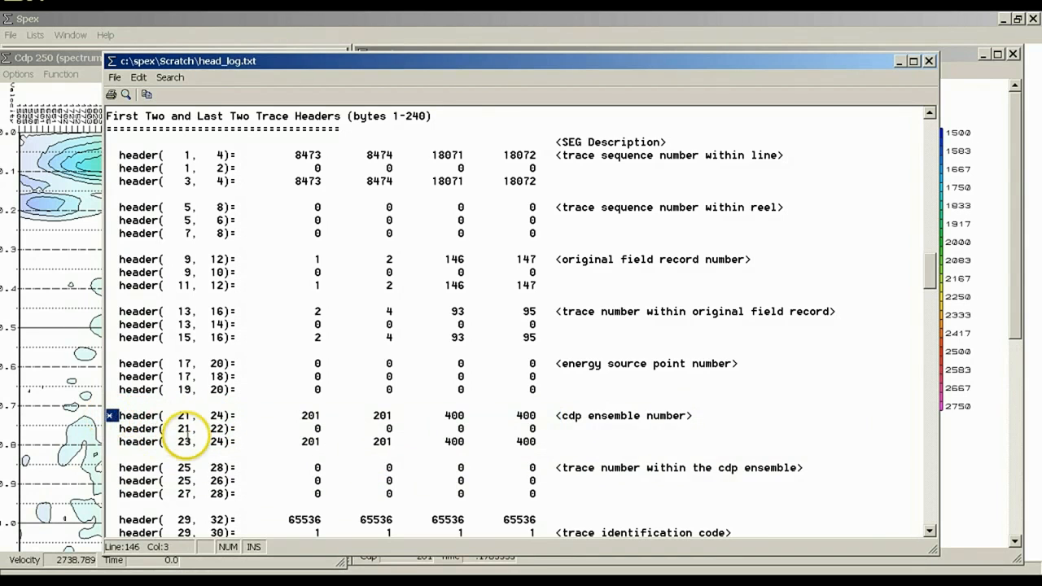
- Highlight the asterisk marker and the description of the distance from source point to receiver group in bytes 37-40
{"action": "scroll", "coordinate": [186, 439], "scroll_direction": "down", "scroll_amount": 5}
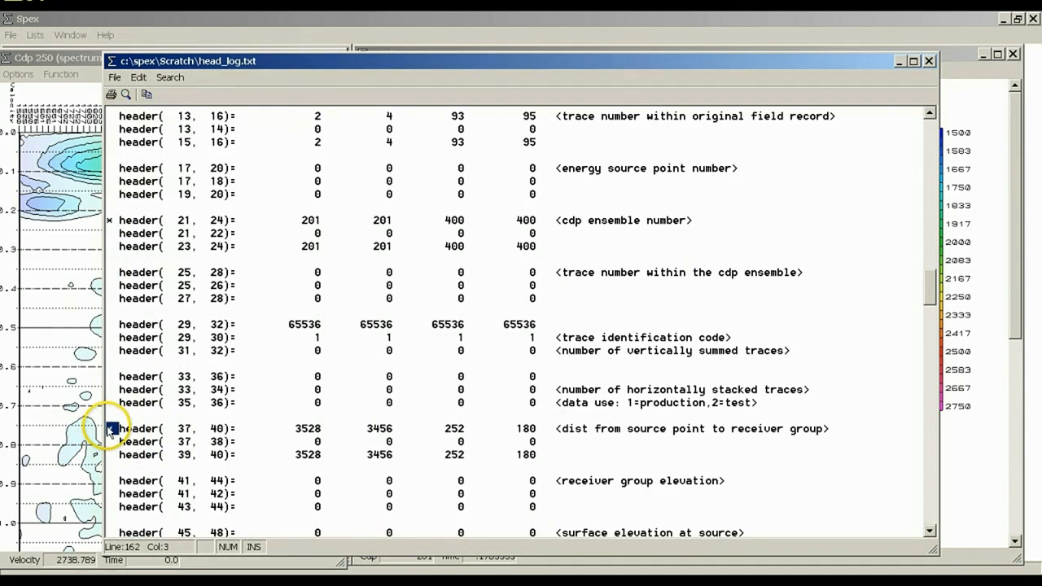
{"action": "left_click", "coordinate": [562, 429]}
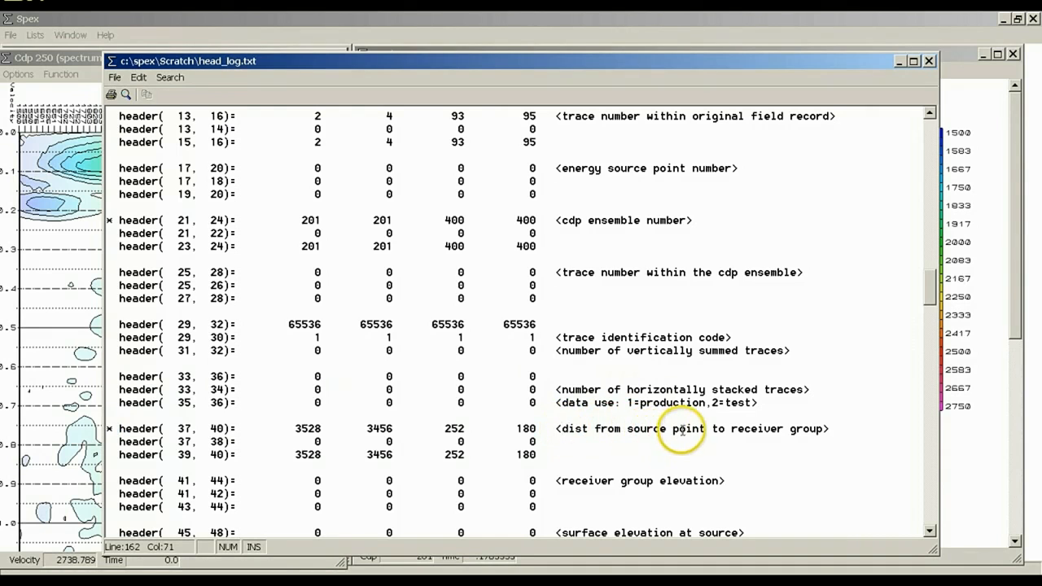
{"action": "left_click_drag", "start_coordinate": [569, 428], "coordinate": [710, 431]}
{"action": "left_click", "coordinate": [869, 325]}
- Go to the end of the header listing and highlight the legend entry for headers used for residual statics only
{"action": "key", "text": "Page_Down"}
{"action": "key", "text": "ctrl+End"}
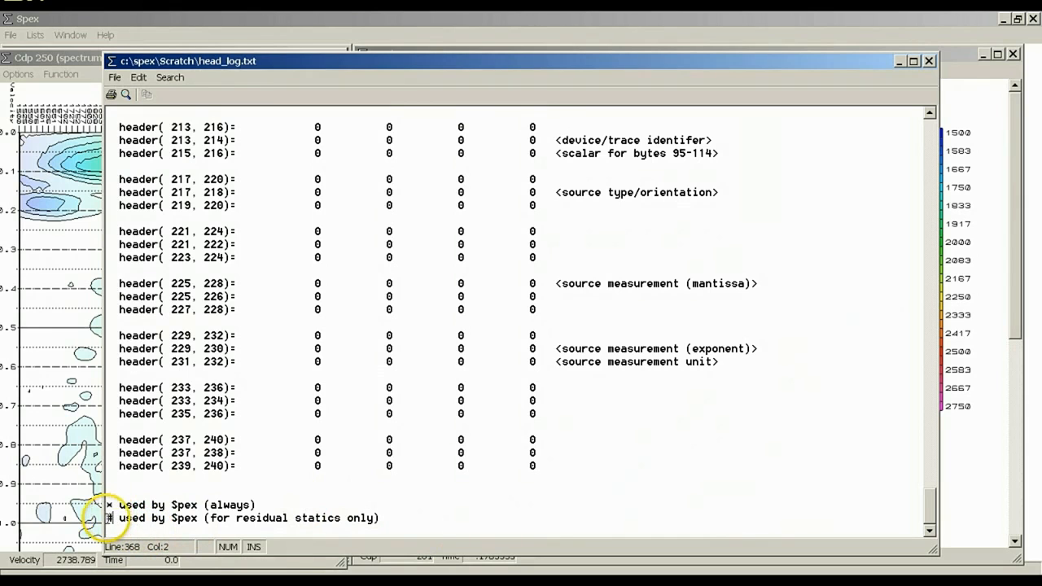
{"action": "left_click_drag", "start_coordinate": [112, 518], "coordinate": [379, 518]}
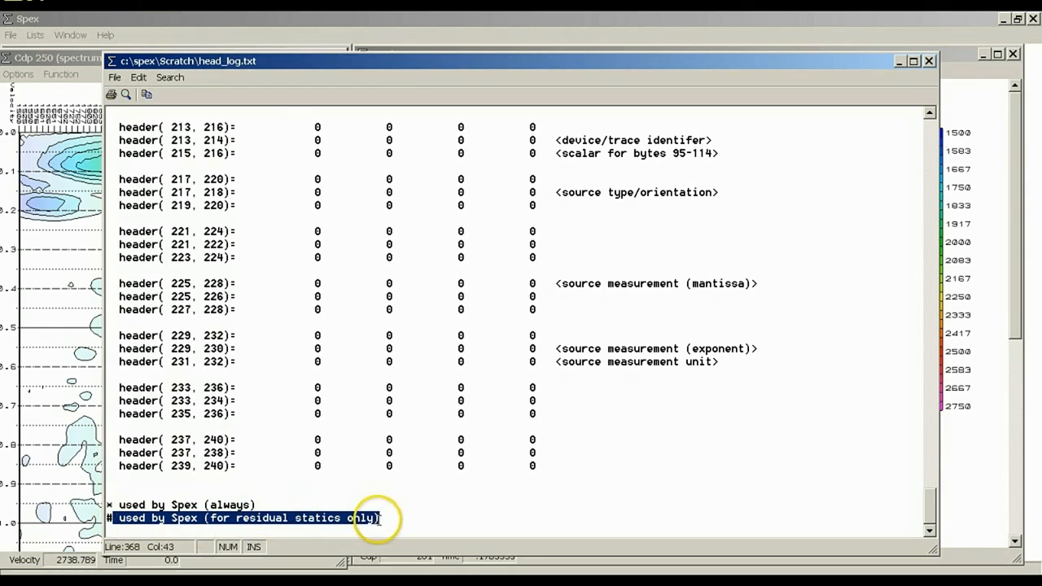
{"action": "left_click", "coordinate": [870, 463]}
- Highlight in turn the source coordinate X and Y and group coordinate X and Y header lines, and close the header listing
{"action": "scroll", "coordinate": [871, 461], "scroll_direction": "up", "scroll_amount": 1}
{"action": "scroll", "coordinate": [871, 461], "scroll_direction": "up", "scroll_amount": 15}
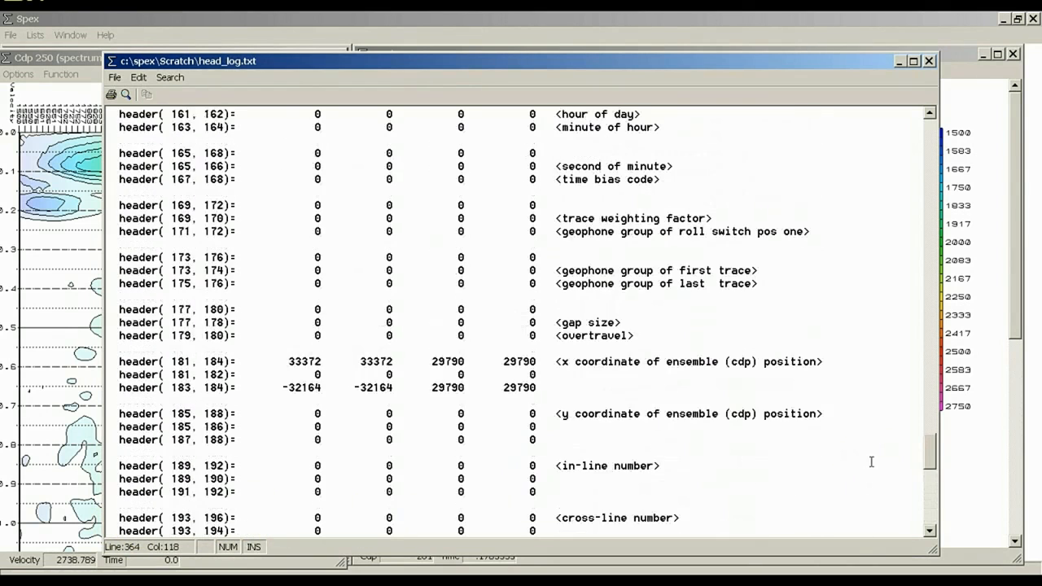
{"action": "key", "text": "Page_Up"}
{"action": "key", "text": "Page_Up"}
{"action": "key", "text": "Page_Up"}
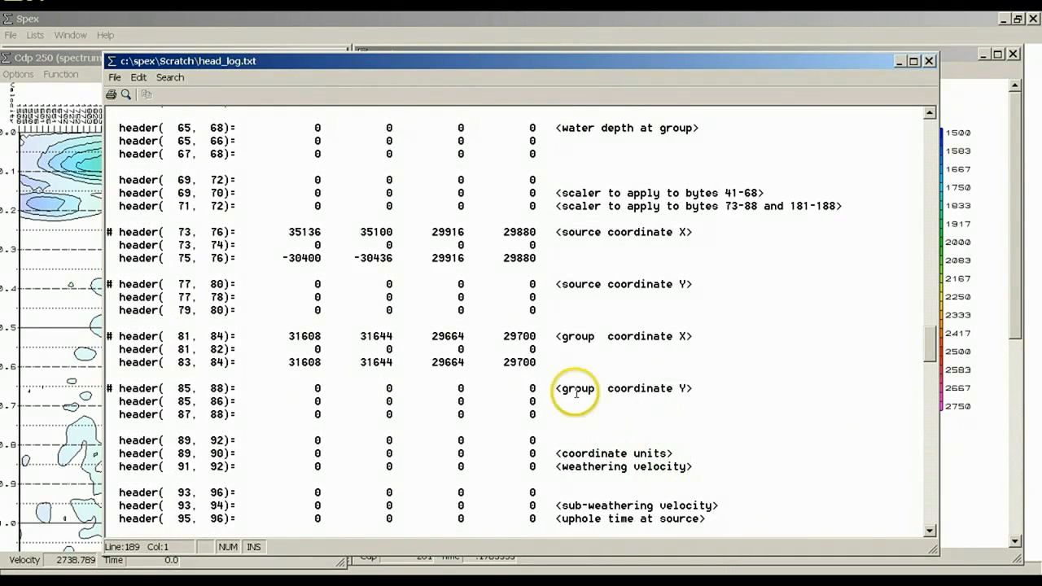
{"action": "double_click", "coordinate": [579, 239]}
{"action": "left_click", "coordinate": [578, 238]}
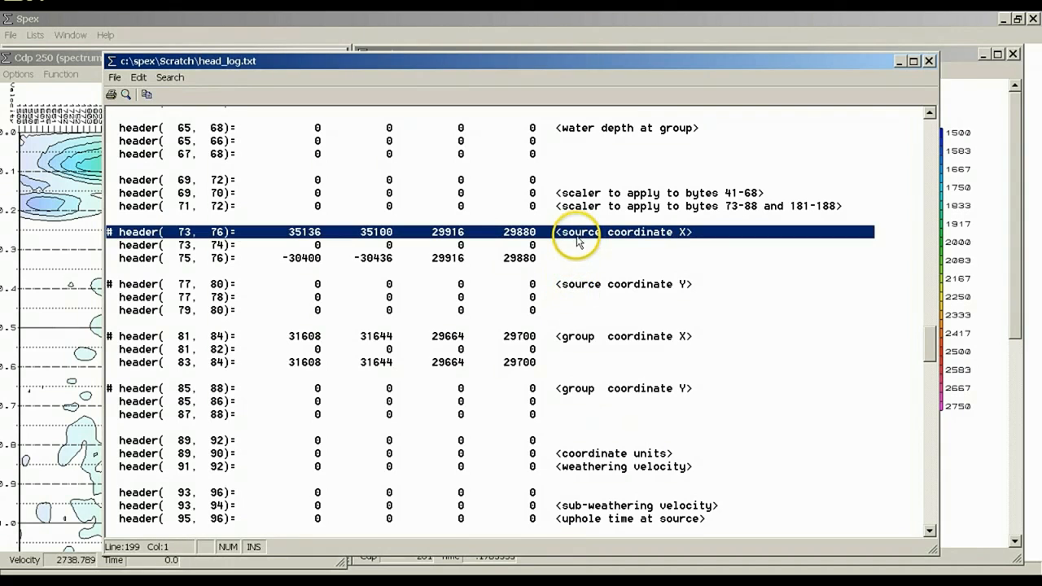
{"action": "double_click", "coordinate": [580, 286]}
{"action": "left_click", "coordinate": [580, 286]}
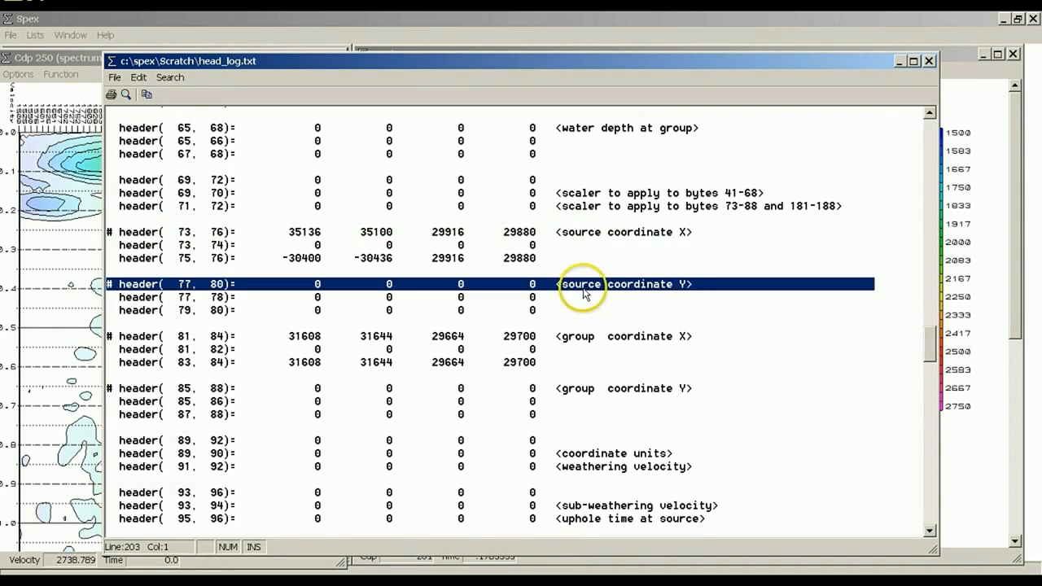
{"action": "double_click", "coordinate": [576, 342]}
{"action": "left_click", "coordinate": [575, 342]}
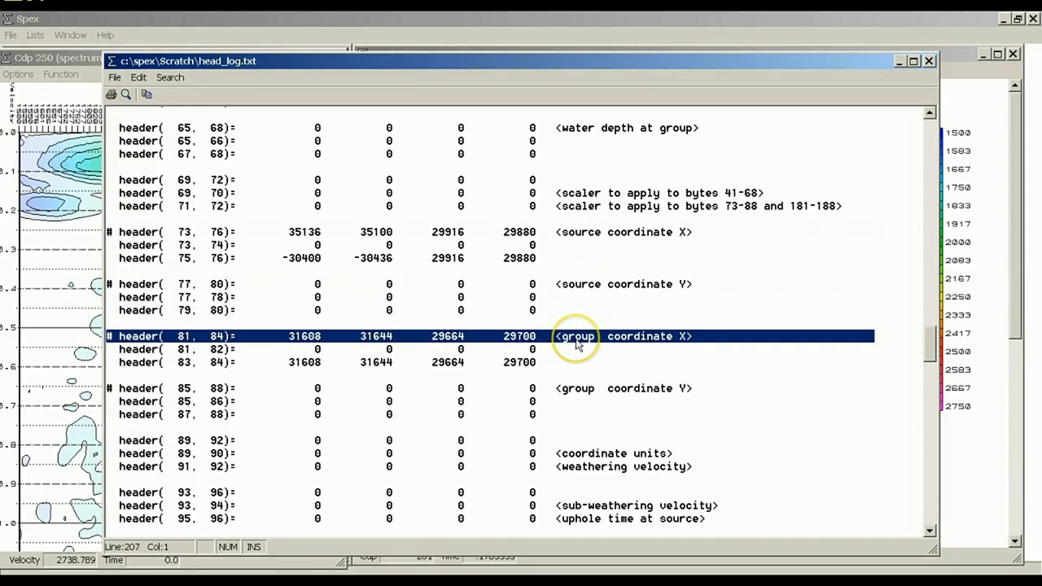
{"action": "double_click", "coordinate": [576, 394]}
{"action": "left_click", "coordinate": [575, 394]}
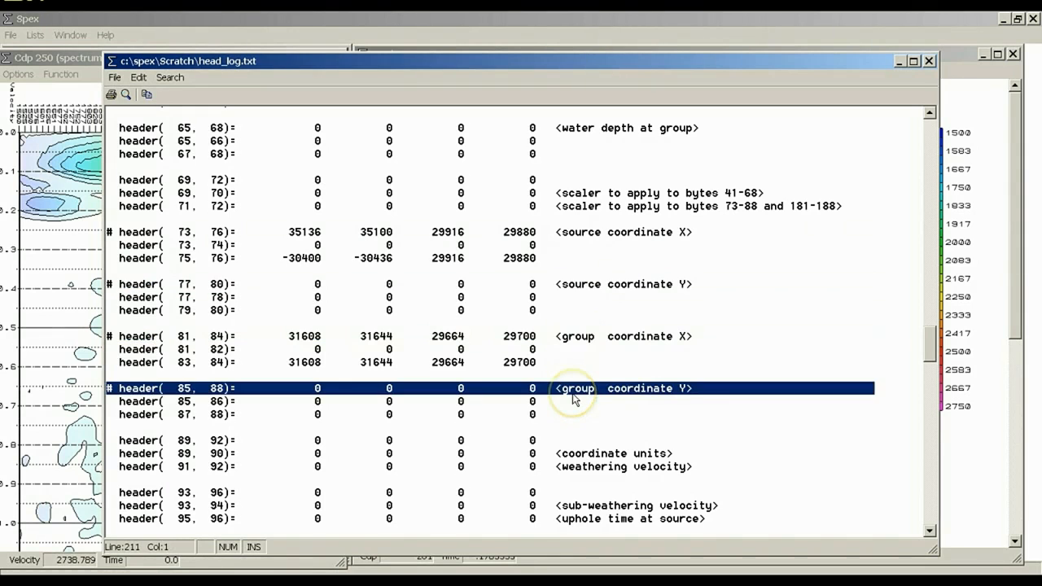
{"action": "left_click", "coordinate": [530, 336]}
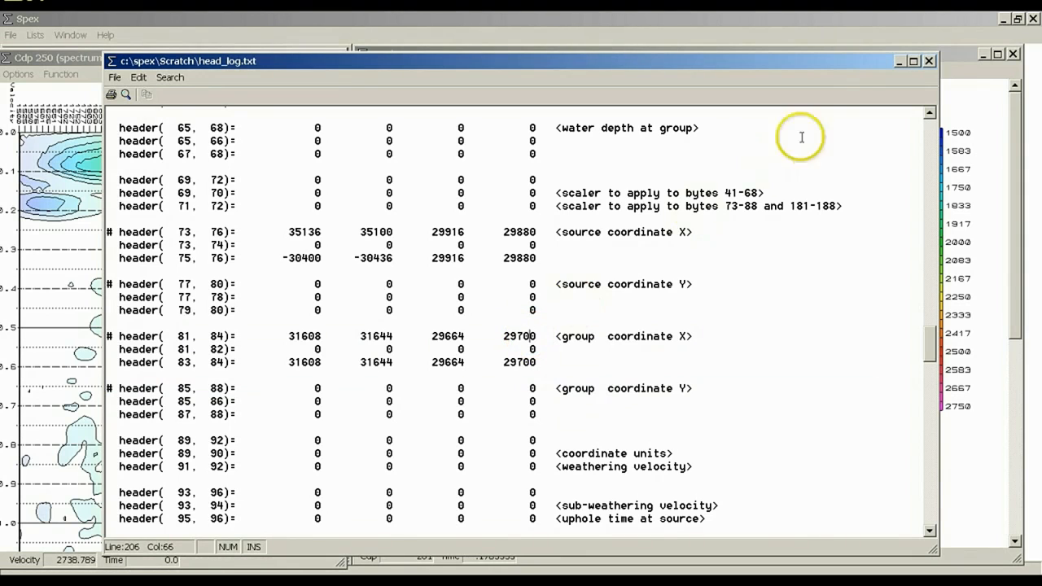
{"action": "left_click", "coordinate": [929, 61]}
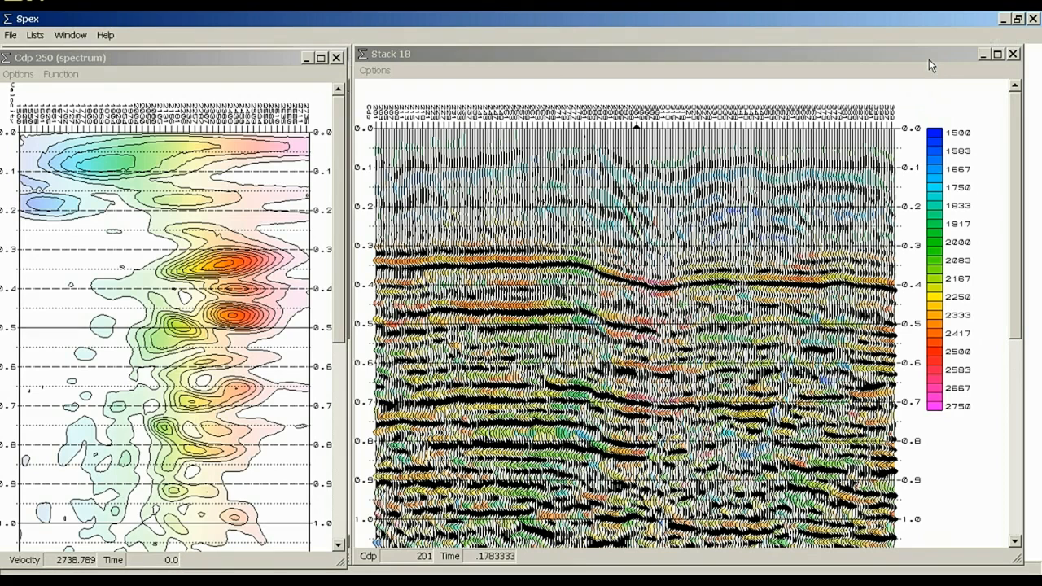
- Set the residual statics parameter to Compute and generate a new stack
{"action": "left_click", "coordinate": [11, 36]}
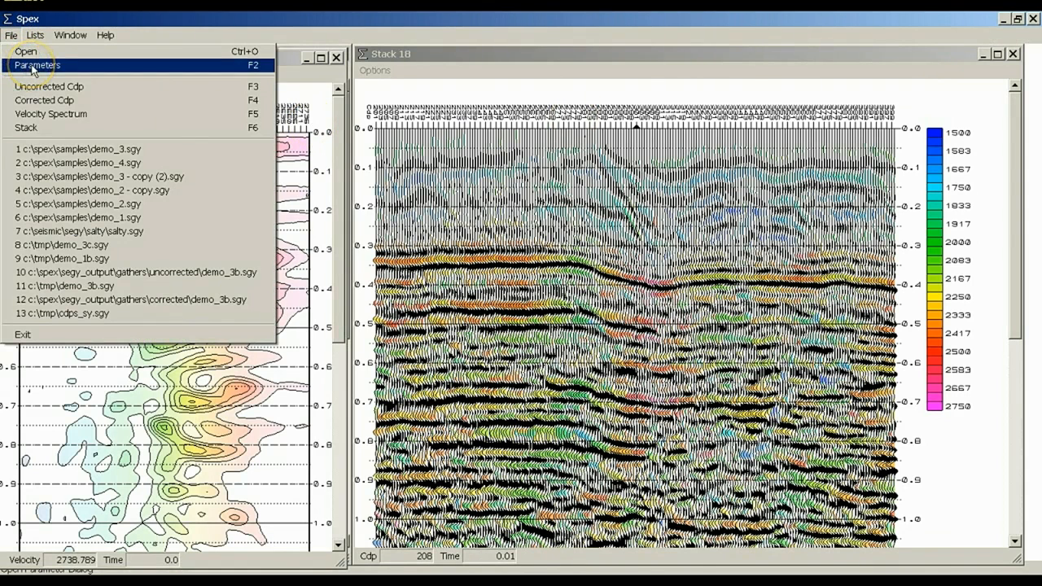
{"action": "left_click", "coordinate": [32, 70]}
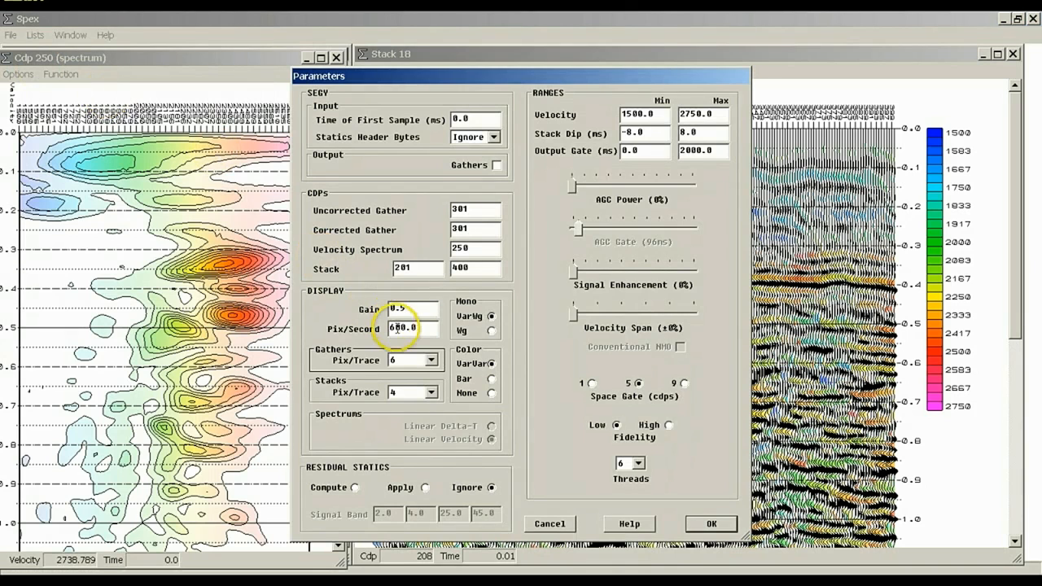
{"action": "left_click", "coordinate": [355, 487]}
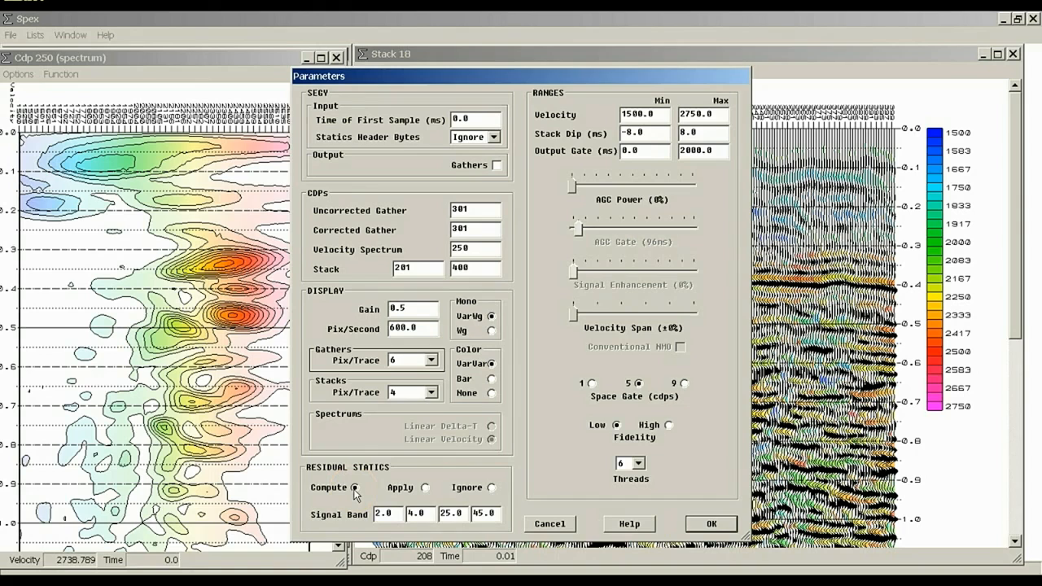
{"action": "left_click", "coordinate": [710, 525]}
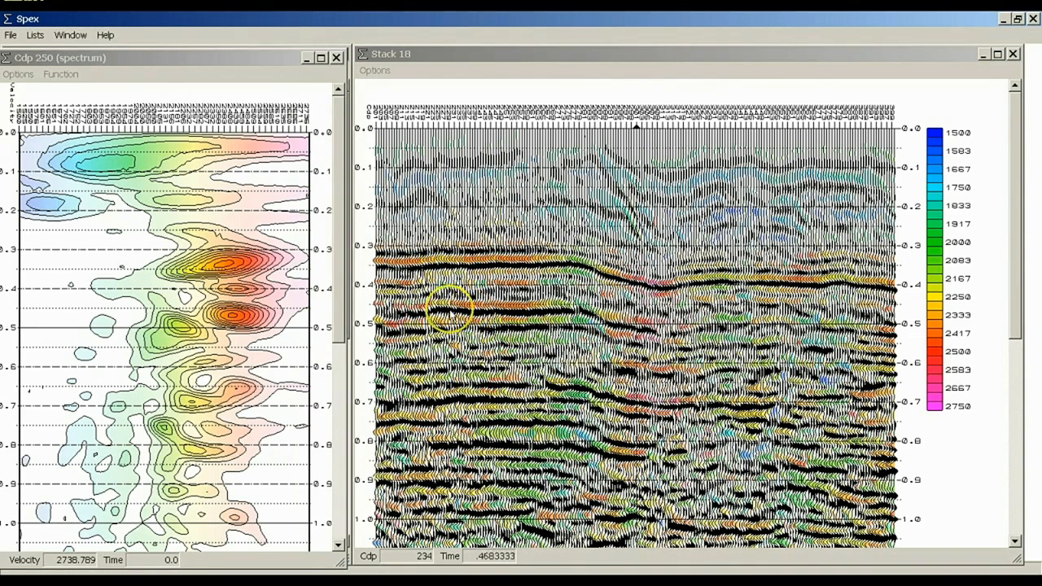
{"action": "left_click", "coordinate": [10, 36]}
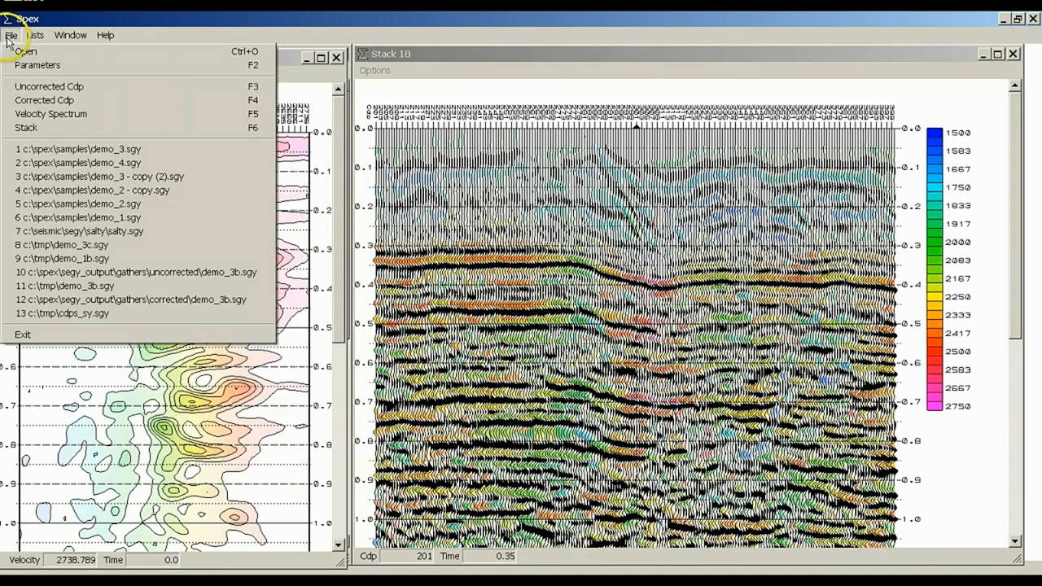
{"action": "left_click", "coordinate": [61, 133]}
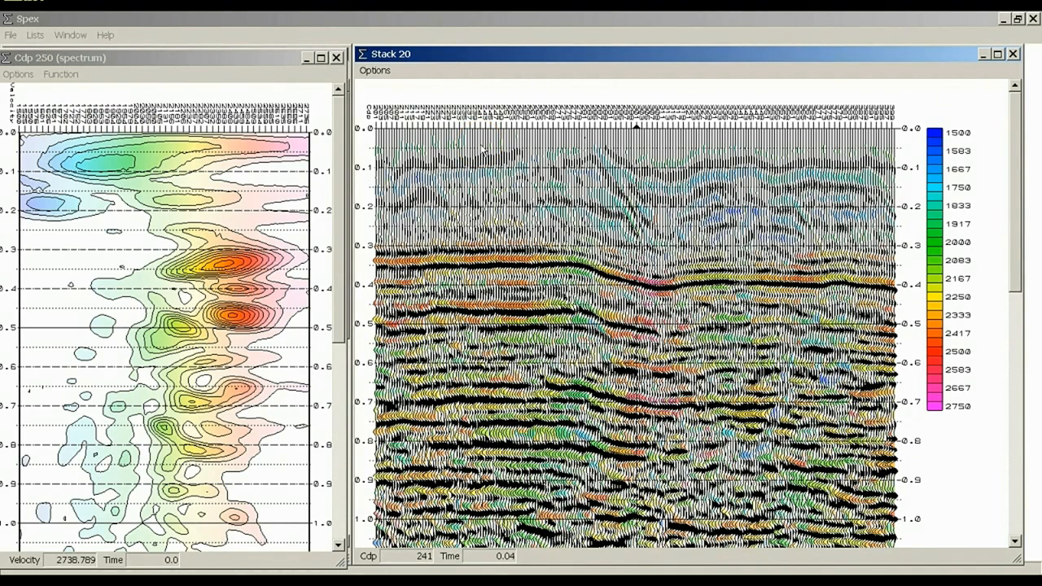
- Compare the stacks before and after residual statics by alternating between them, and examine the correlation panels beneath the newest stack
{"action": "key", "text": "ctrl+Tab"}
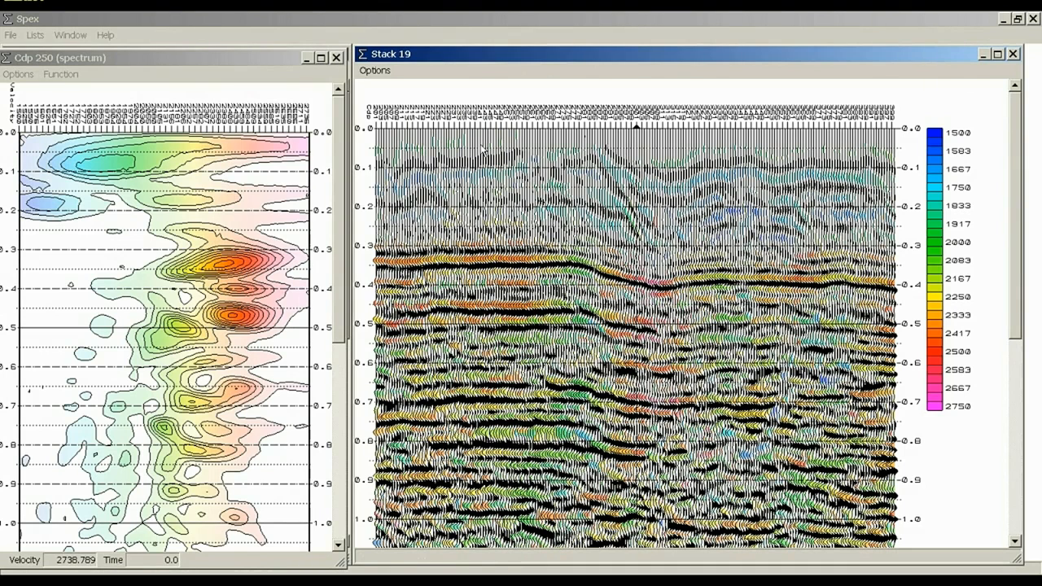
{"action": "key", "text": "ctrl+Tab"}
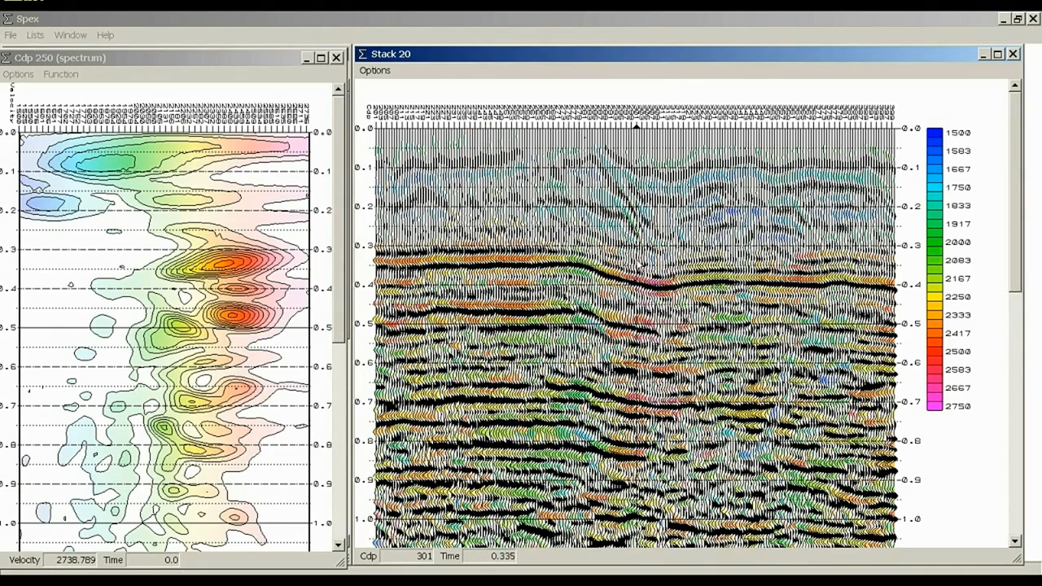
{"action": "scroll", "coordinate": [638, 262], "scroll_direction": "down", "scroll_amount": 1}
{"action": "key", "text": "ctrl+Tab"}
{"action": "key", "text": "ctrl+Tab"}
{"action": "key", "text": "ctrl+Tab"}
{"action": "key", "text": "ctrl+Tab"}
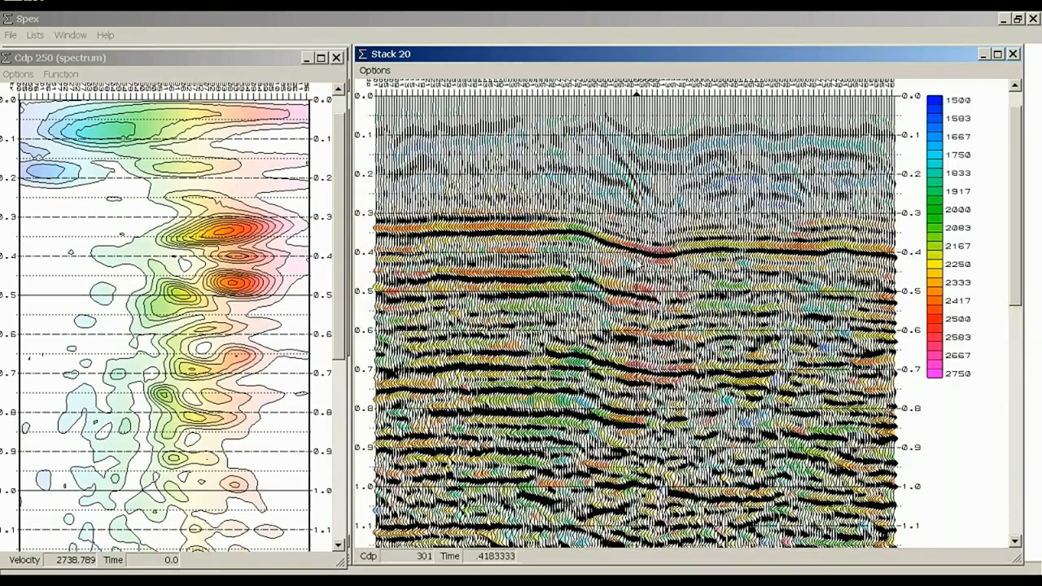
{"action": "key", "text": "ctrl+Tab"}
{"action": "key", "text": "ctrl+Tab"}
{"action": "key", "text": "ctrl+Tab"}
{"action": "key", "text": "ctrl+Tab"}
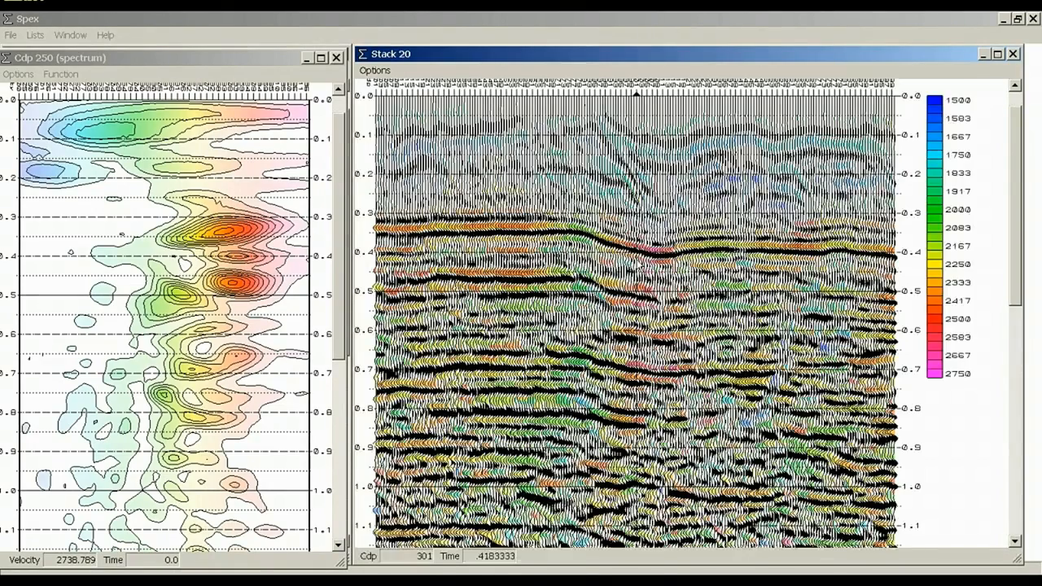
{"action": "scroll", "coordinate": [638, 262], "scroll_direction": "down", "scroll_amount": 3}
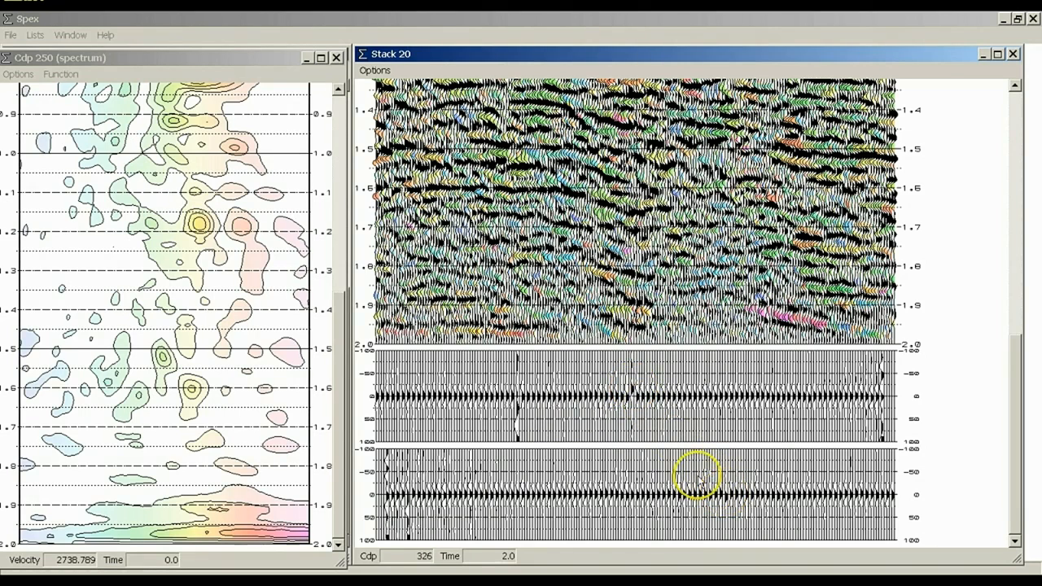
{"action": "scroll", "coordinate": [674, 447], "scroll_direction": "up", "scroll_amount": 10}
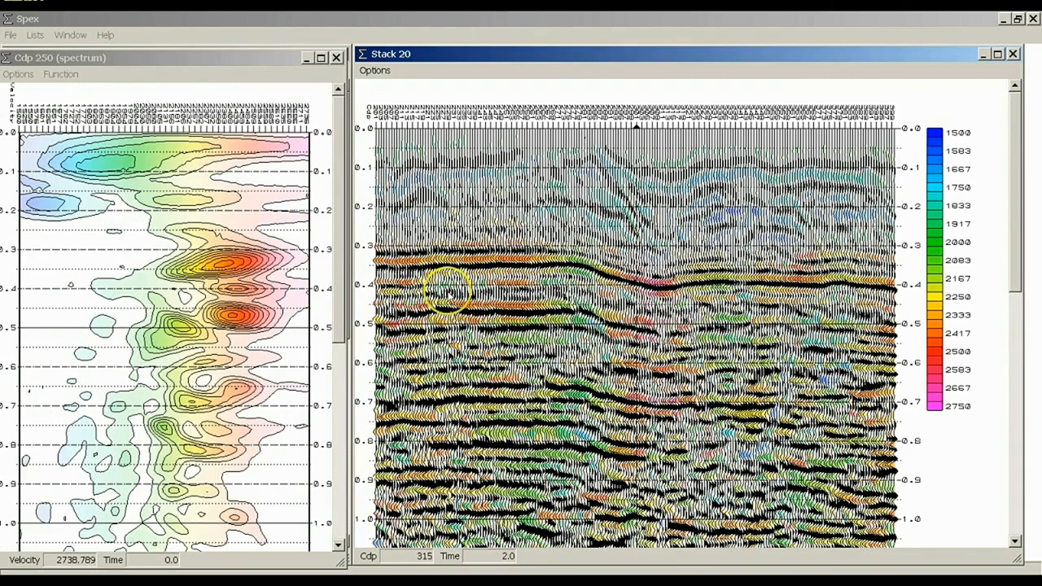
- Open the shot residual statics list Shot_Stats_20.csv, look through its static values, and close it
{"action": "left_click", "coordinate": [35, 35]}
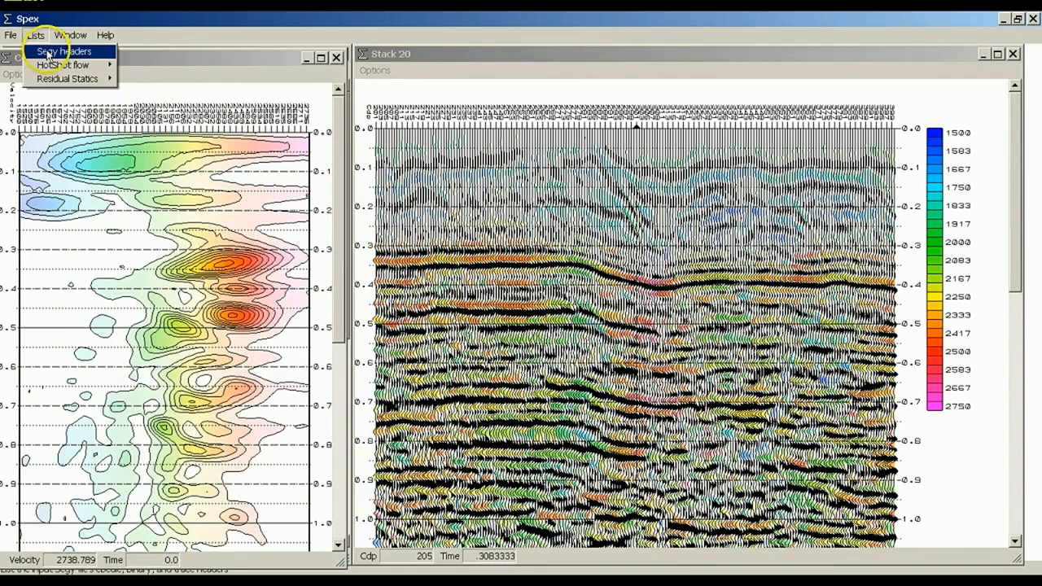
{"action": "mouse_move", "coordinate": [73, 78]}
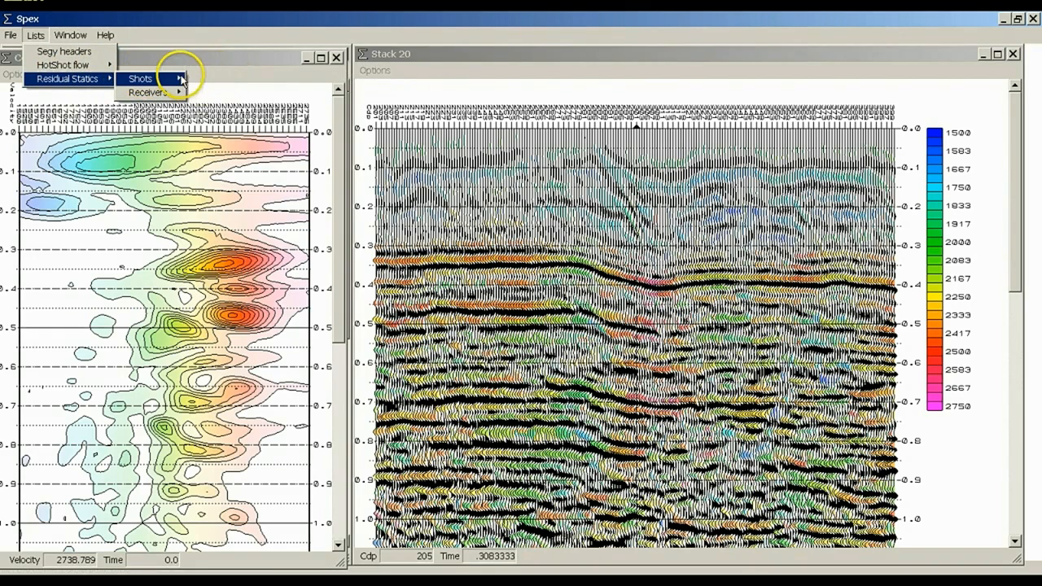
{"action": "mouse_move", "coordinate": [181, 79]}
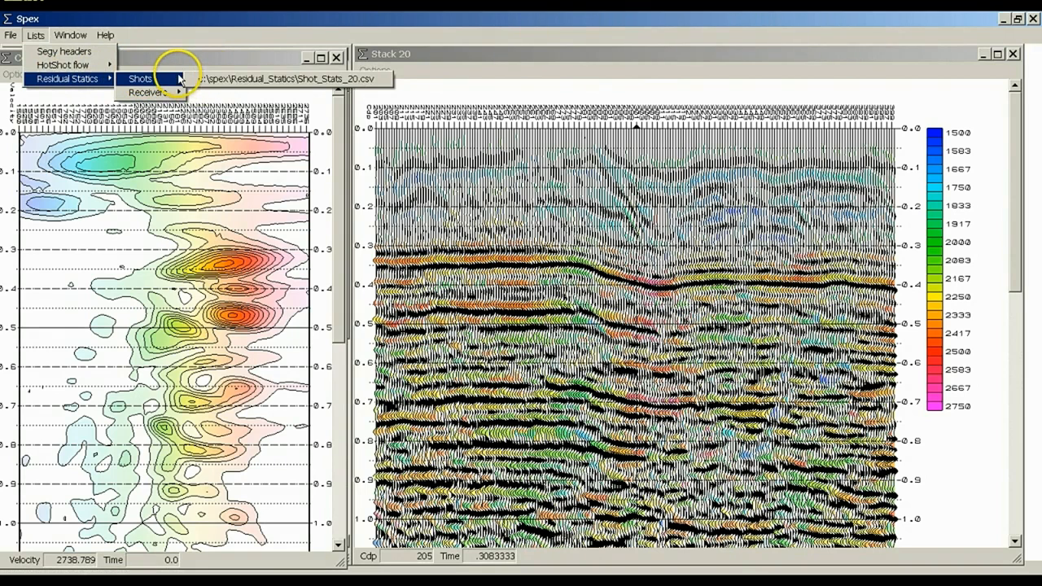
{"action": "left_click", "coordinate": [338, 79]}
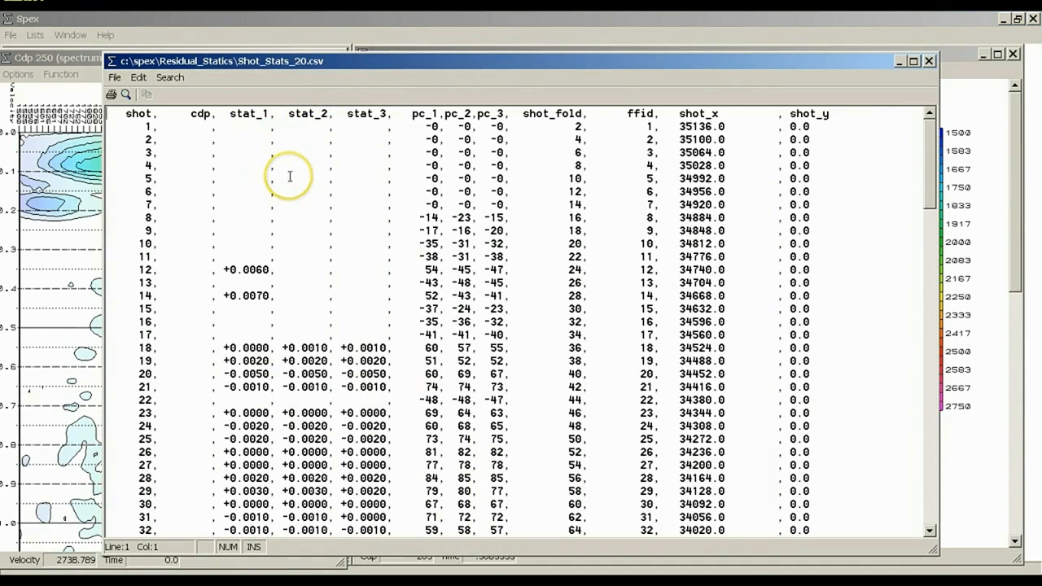
{"action": "scroll", "coordinate": [289, 176], "scroll_direction": "down", "scroll_amount": 11}
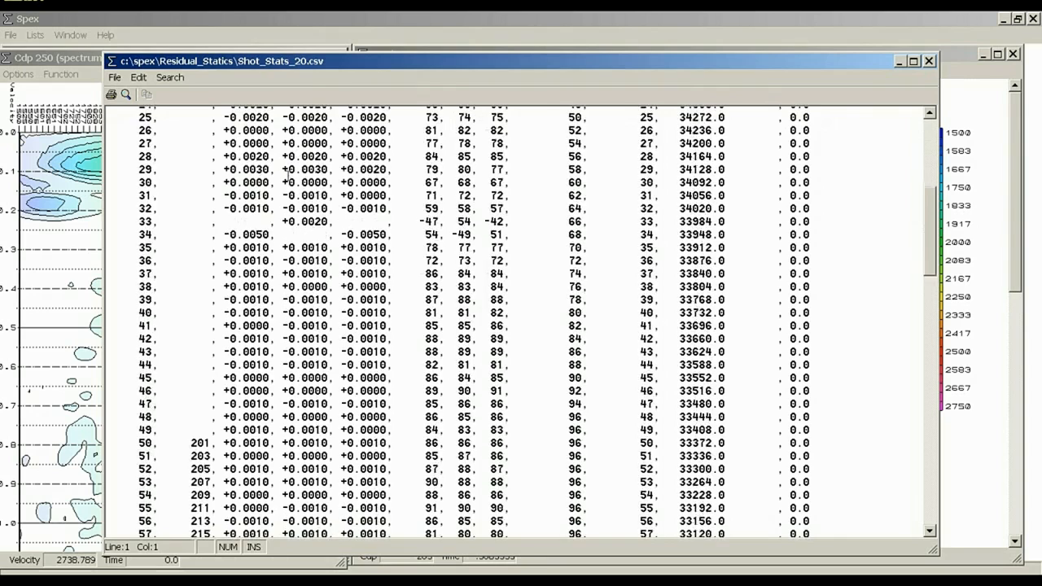
{"action": "scroll", "coordinate": [287, 174], "scroll_direction": "up", "scroll_amount": 11}
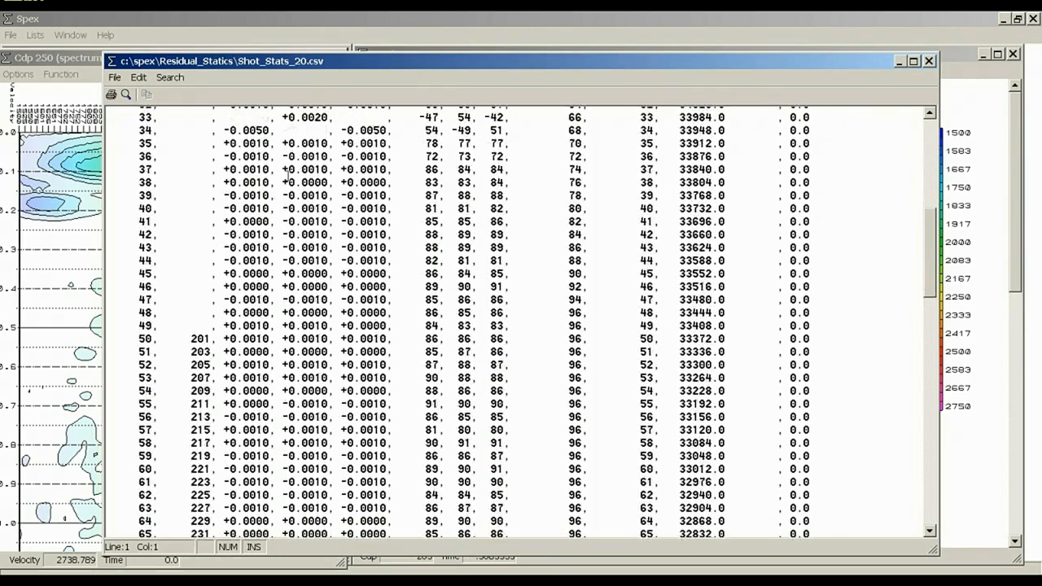
{"action": "left_click", "coordinate": [929, 61]}
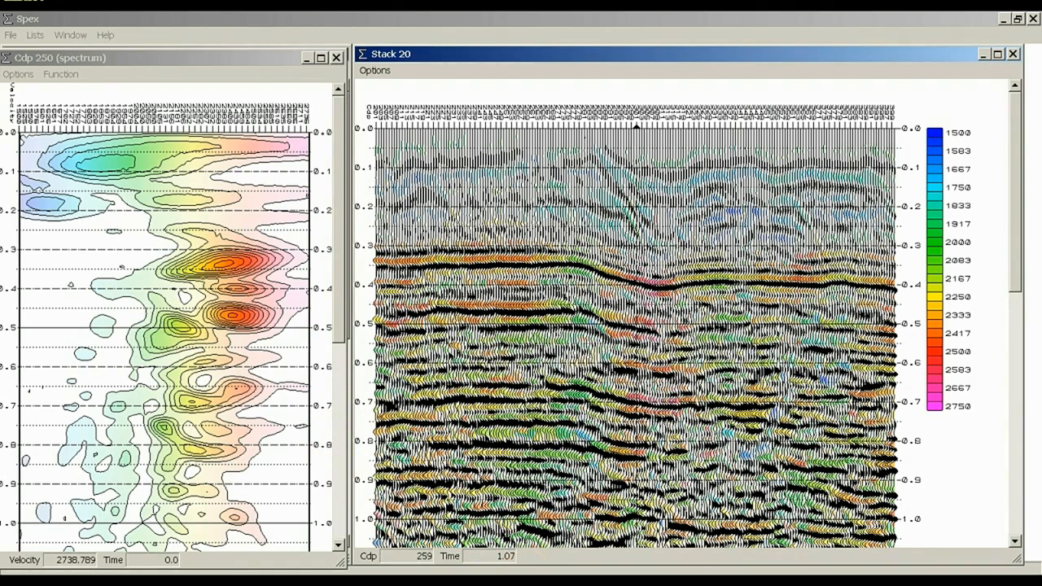
- Open Windows Task Manager and display the CPU and memory performance graphs
{"action": "right_click", "coordinate": [535, 584]}
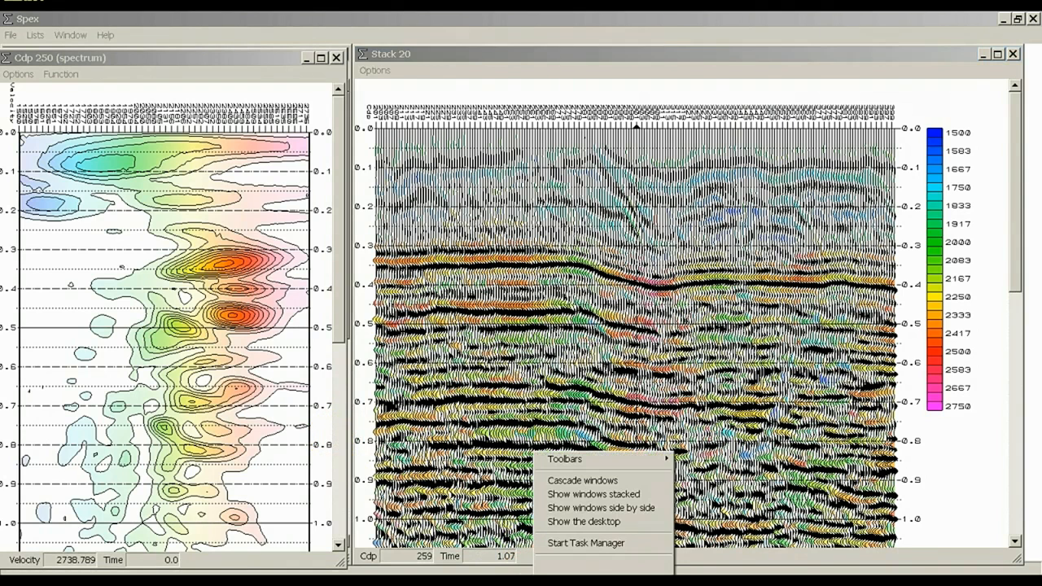
{"action": "left_click", "coordinate": [574, 547]}
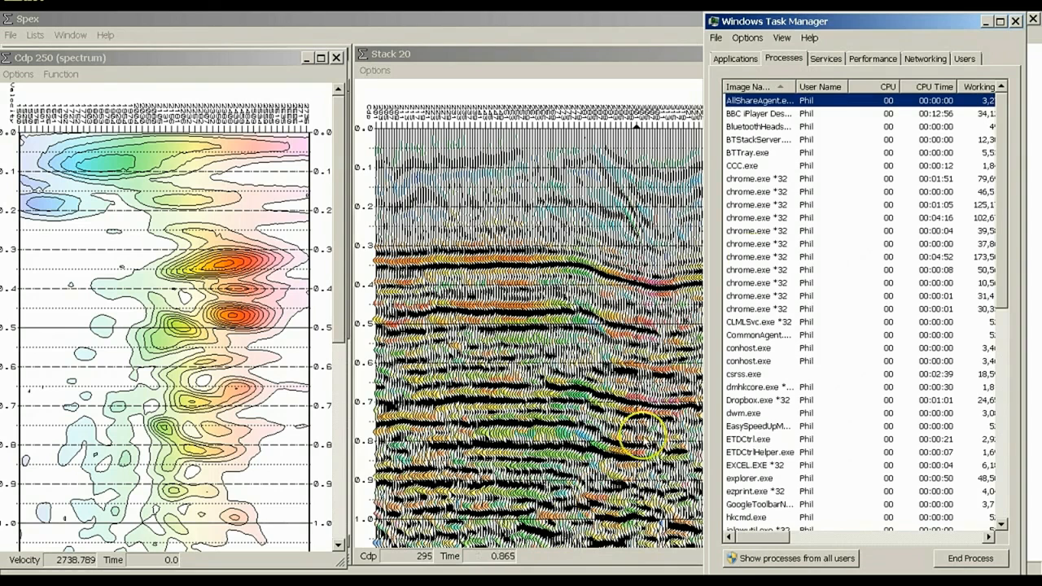
{"action": "left_click", "coordinate": [872, 60]}
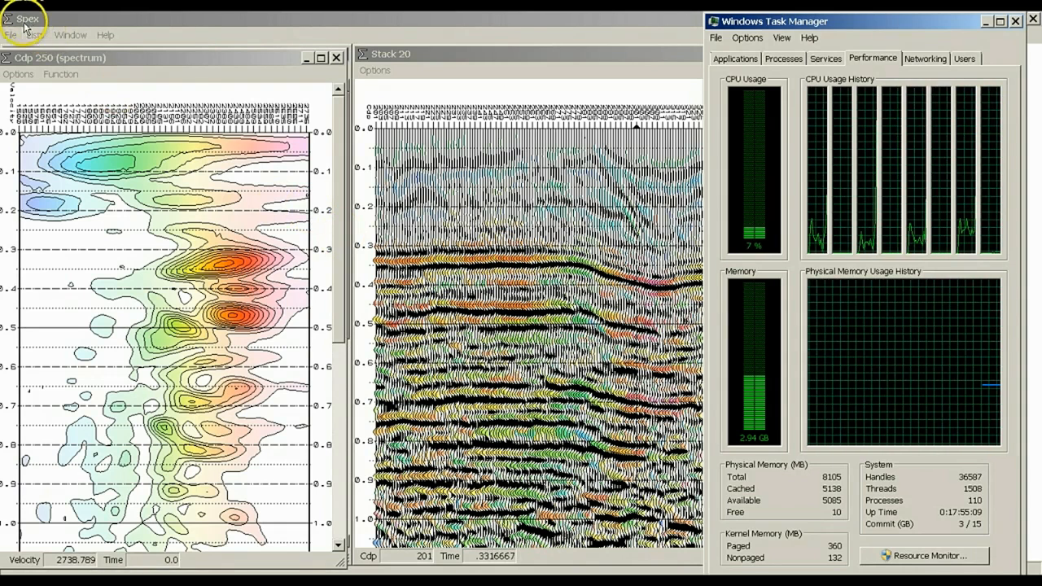
- Switch back to Spex, set the number of processing threads to 8, and generate the stack again
{"action": "left_click", "coordinate": [8, 36]}
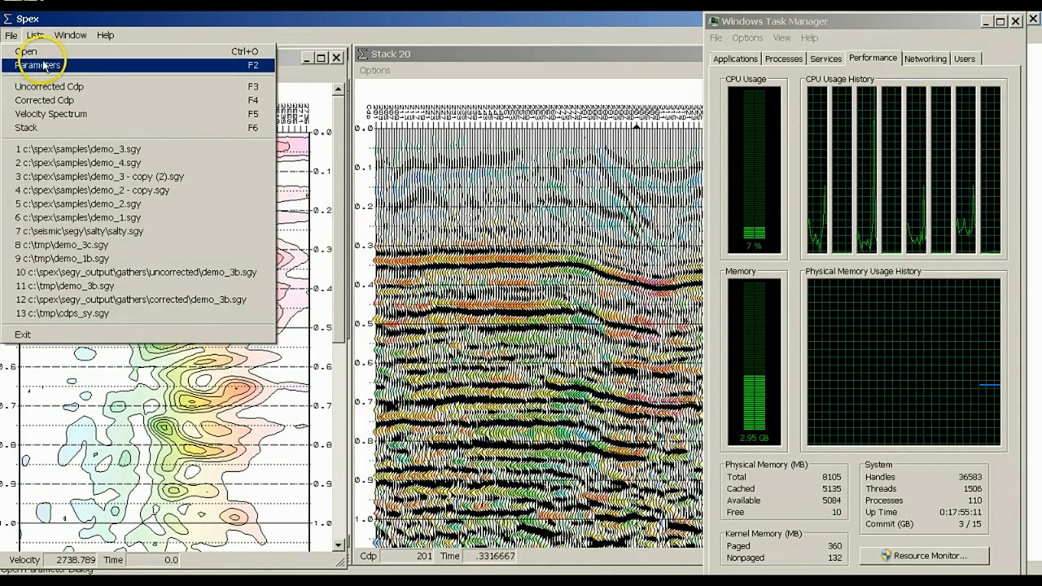
{"action": "left_click", "coordinate": [51, 64]}
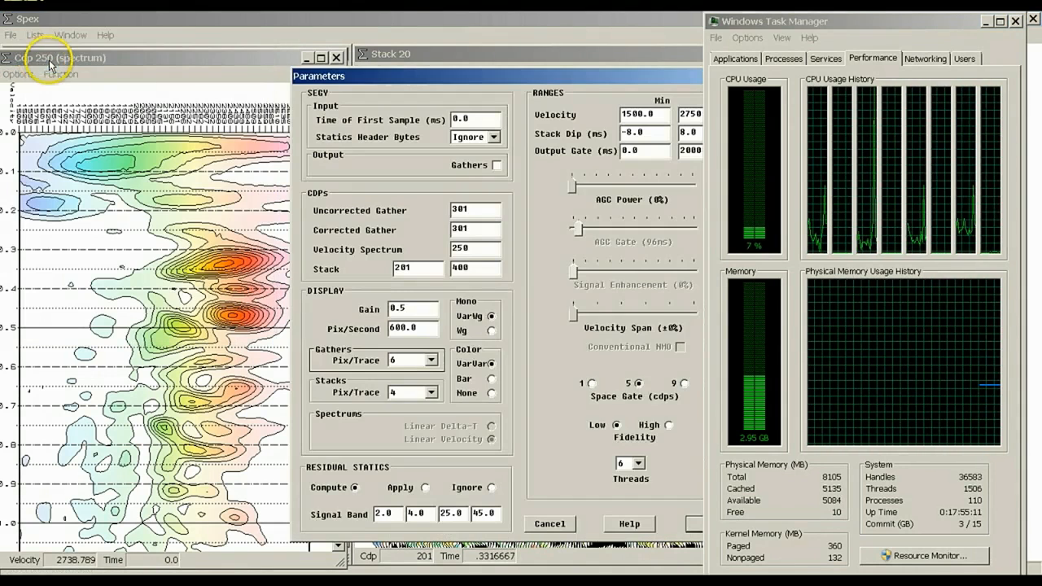
{"action": "left_click", "coordinate": [638, 463]}
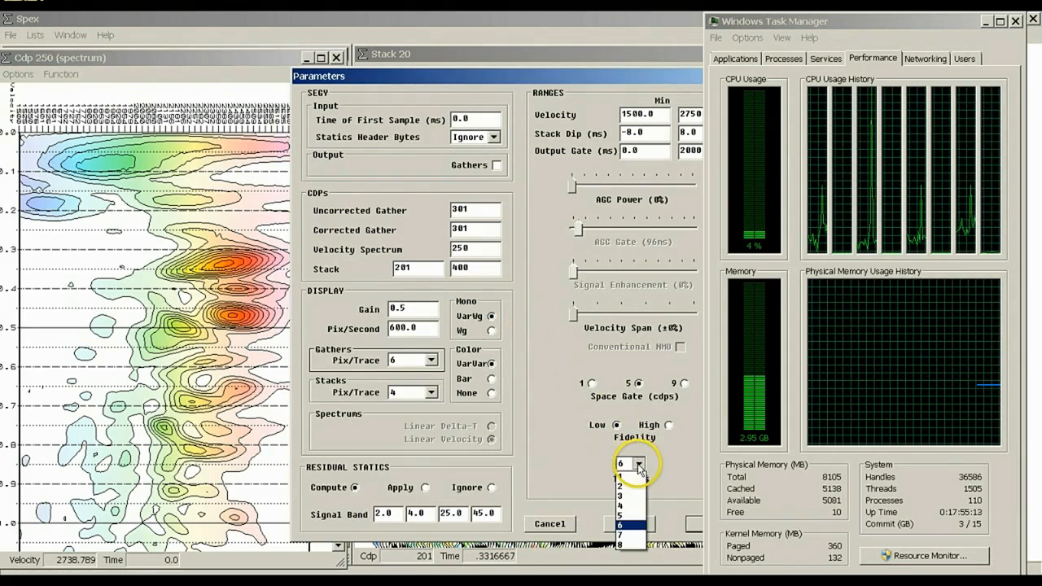
{"action": "left_click", "coordinate": [632, 544]}
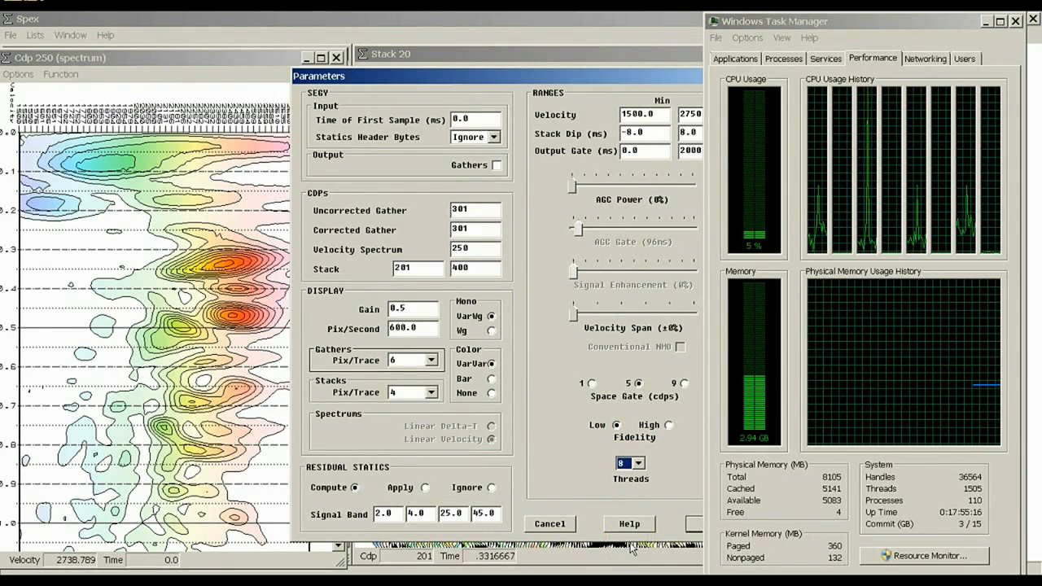
{"action": "left_click", "coordinate": [691, 527]}
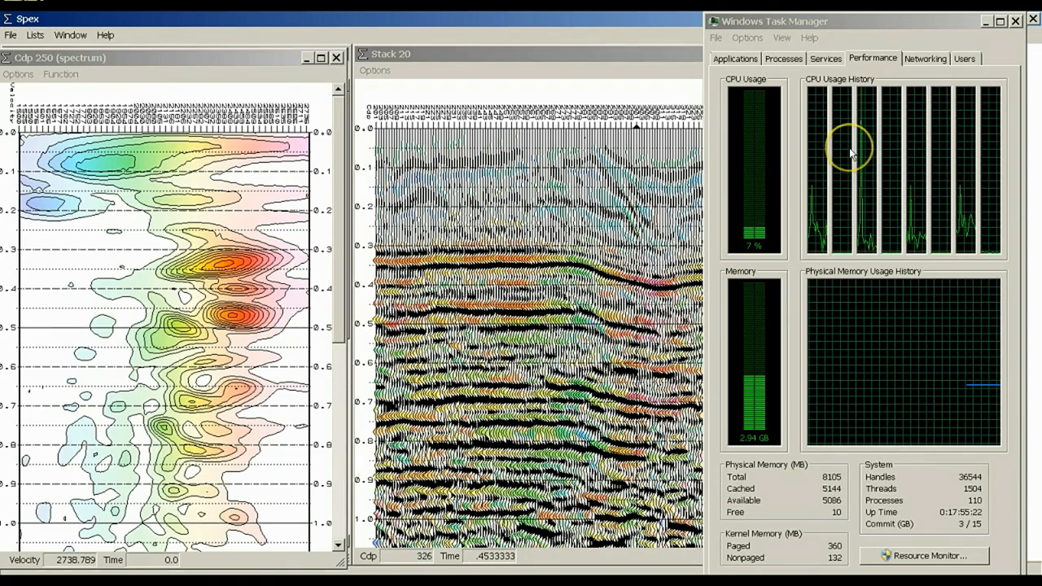
{"action": "left_click", "coordinate": [10, 36]}
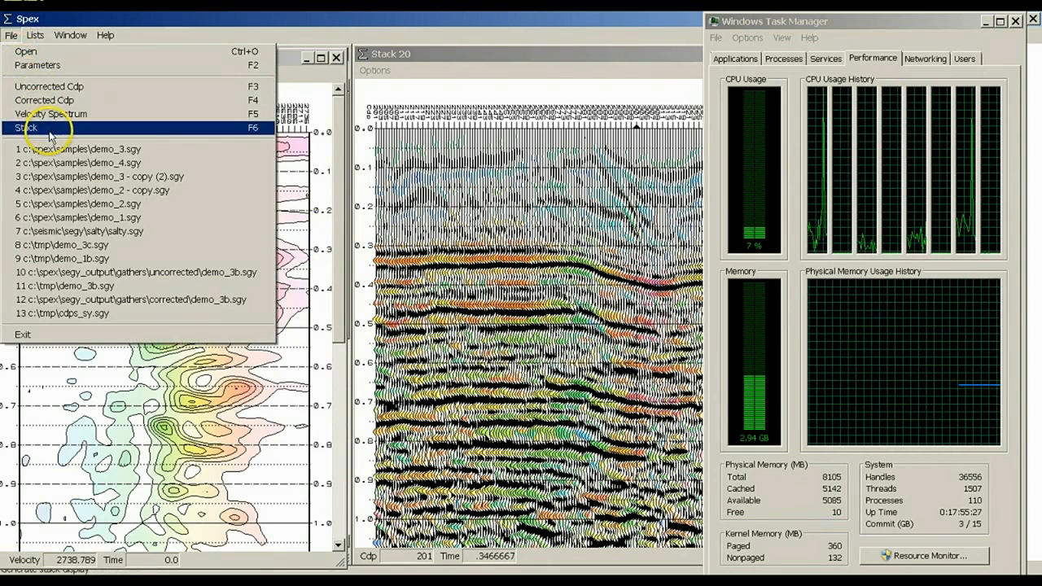
{"action": "left_click", "coordinate": [49, 128]}
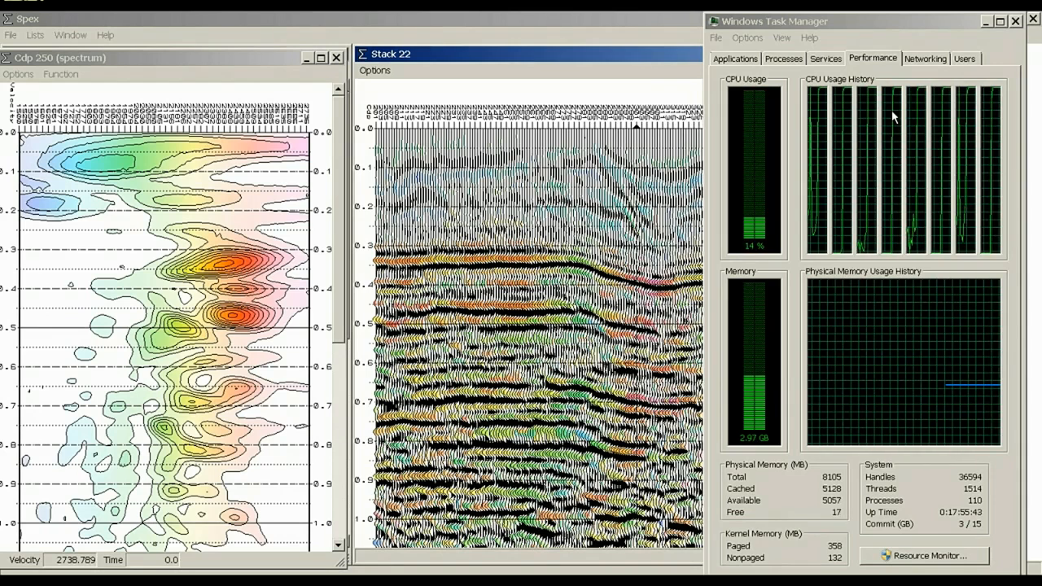
- Set the number of processing threads to 6 and minimize Task Manager
{"action": "left_click", "coordinate": [10, 36]}
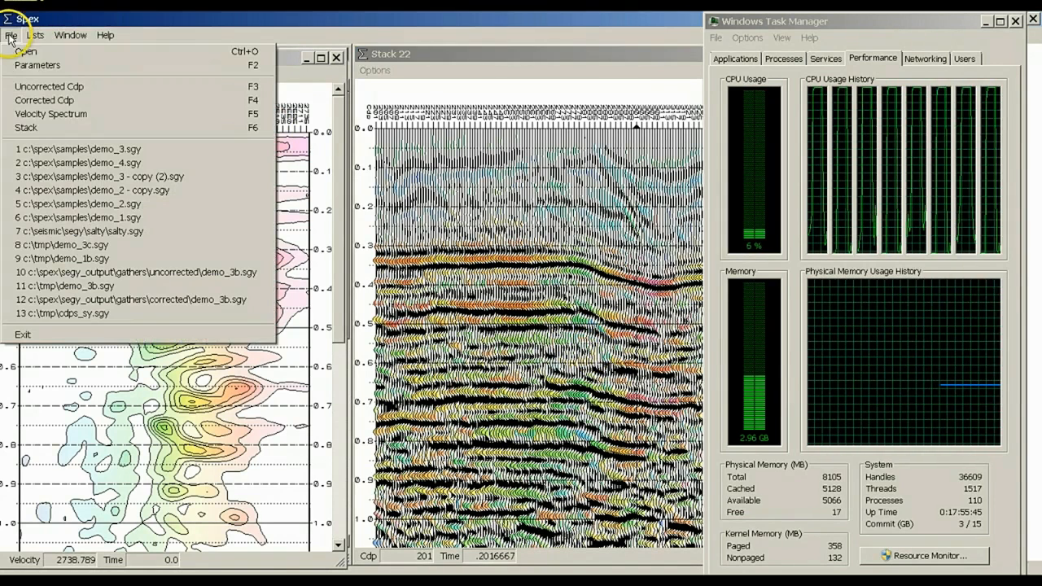
{"action": "left_click", "coordinate": [34, 71]}
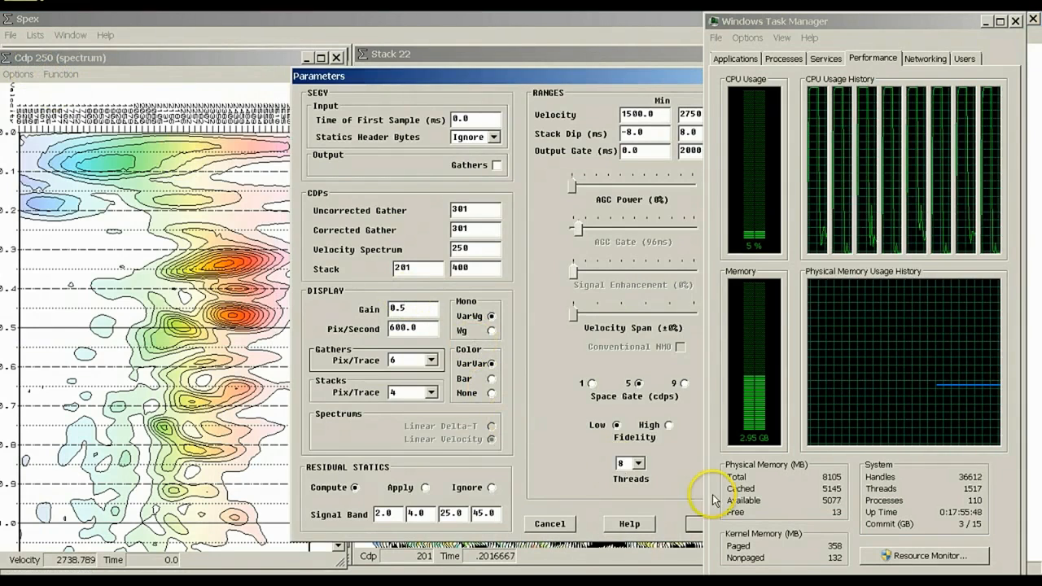
{"action": "left_click", "coordinate": [638, 463]}
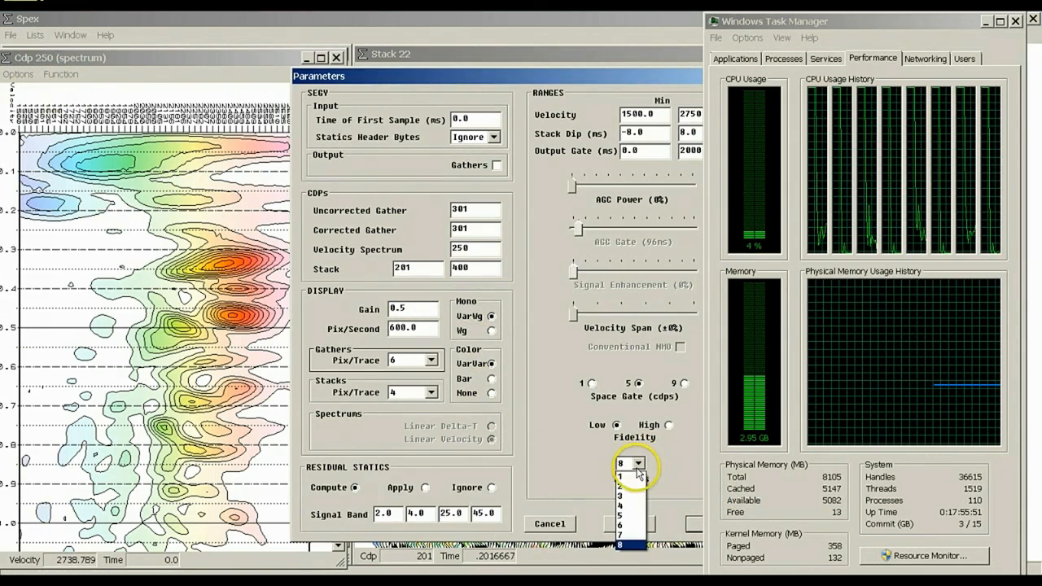
{"action": "left_click", "coordinate": [631, 527]}
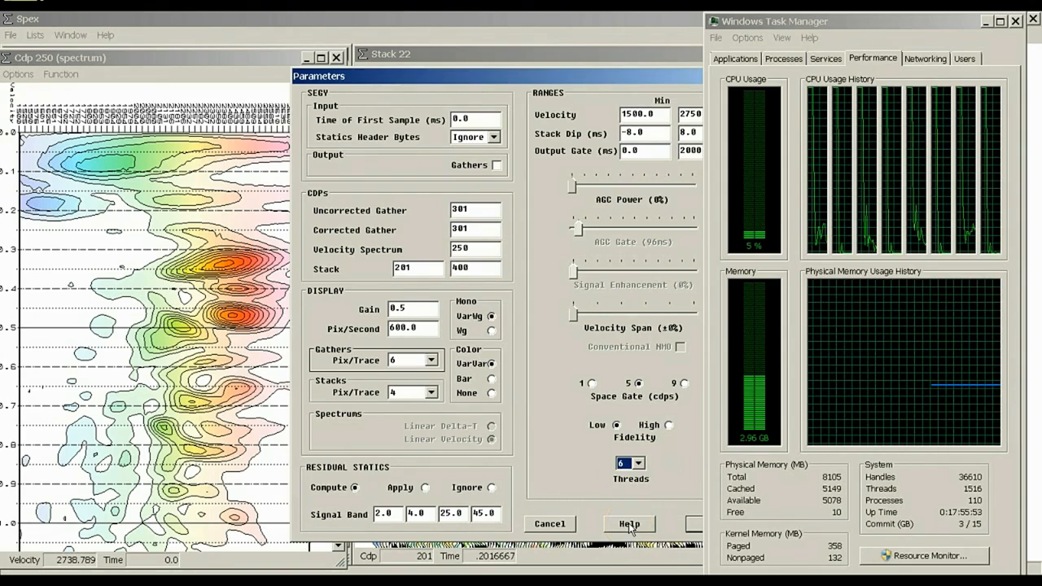
{"action": "left_click", "coordinate": [694, 524]}
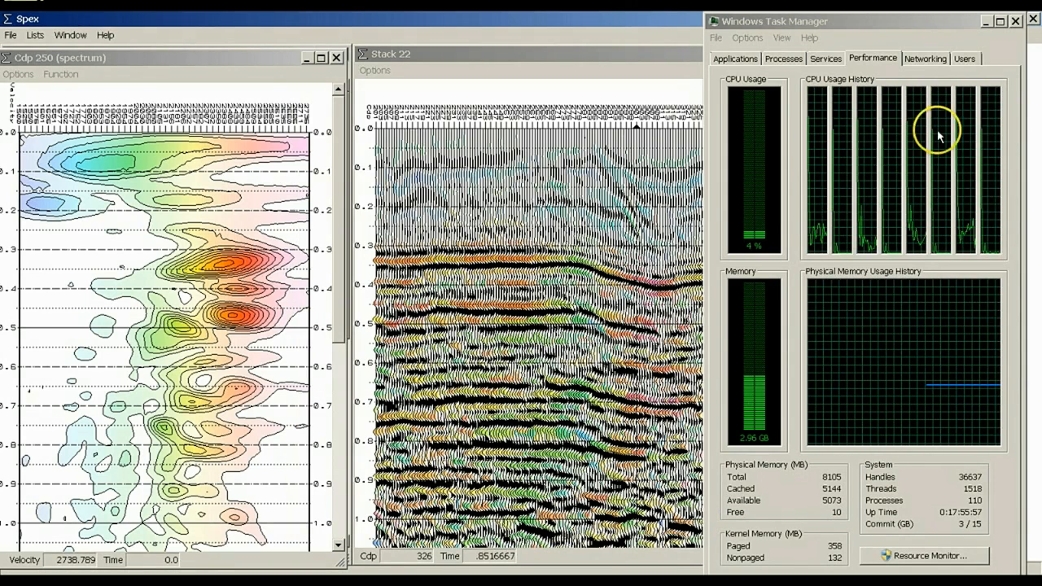
{"action": "left_click", "coordinate": [986, 20]}
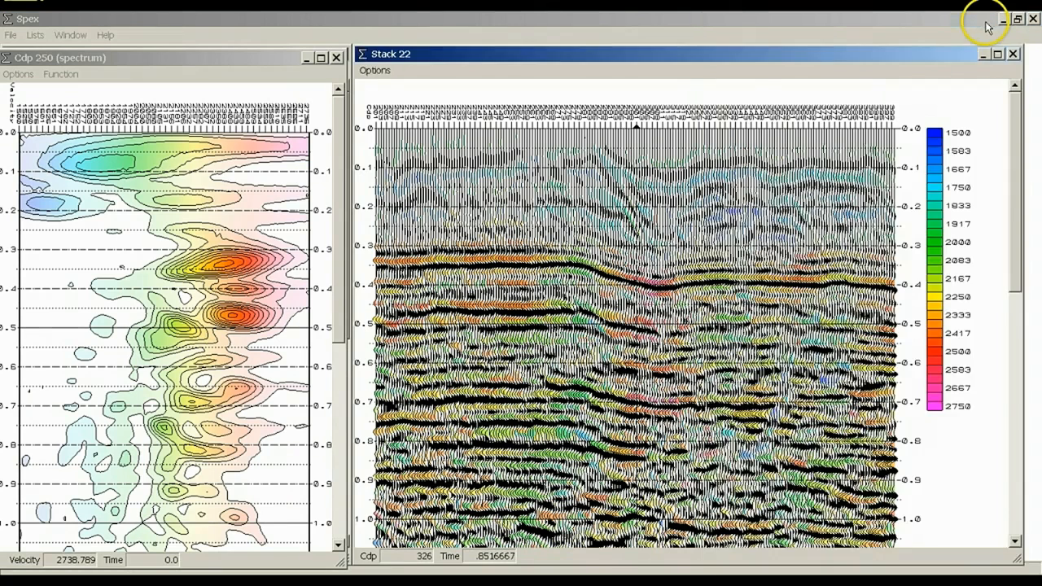
- Open c:\spex\samples\demo_2.sgy and display the uncorrected gather for CDP 17
{"action": "left_click", "coordinate": [11, 37]}
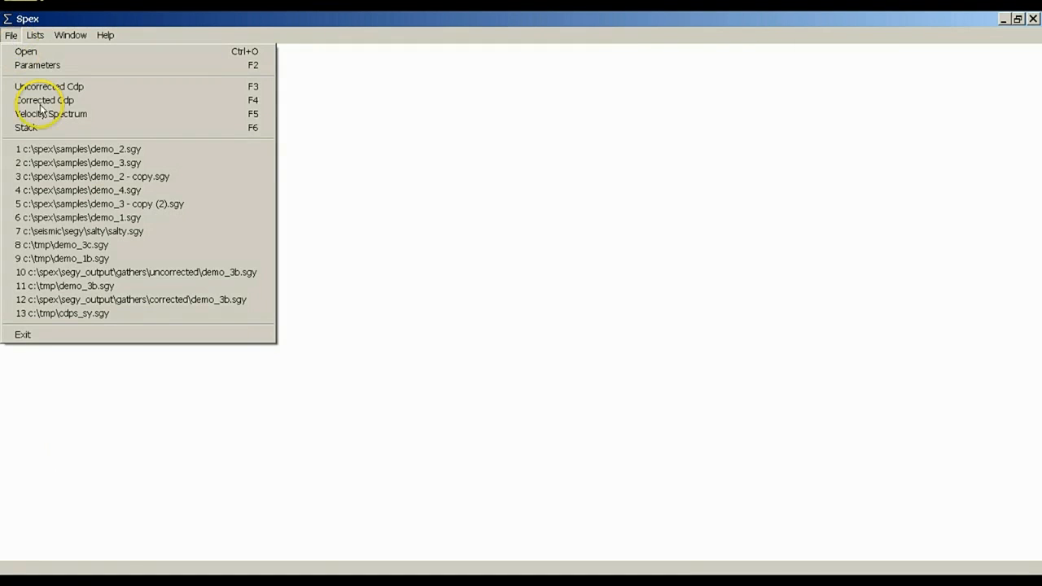
{"action": "left_click", "coordinate": [72, 152]}
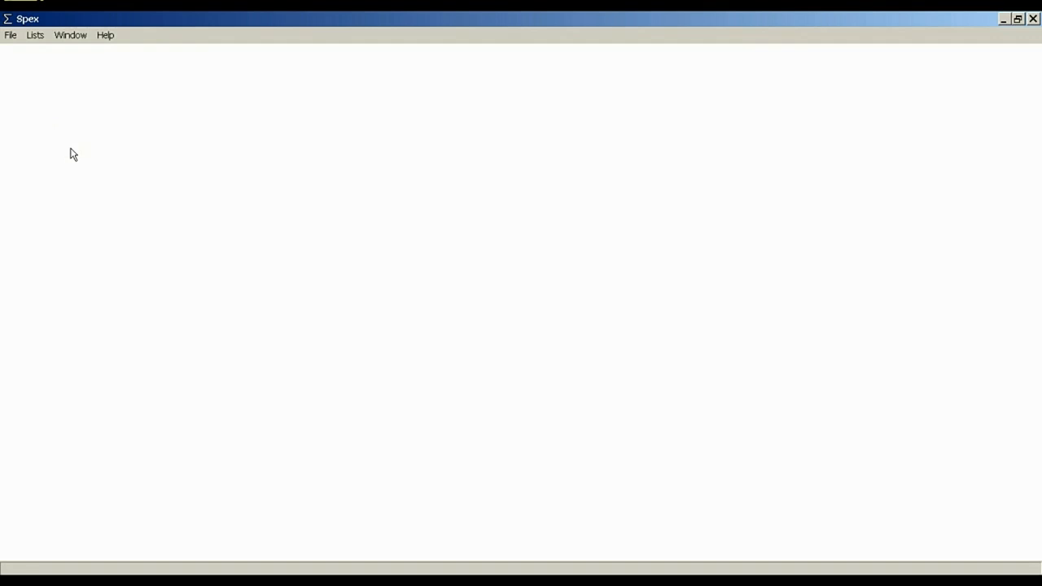
{"action": "left_click", "coordinate": [11, 37]}
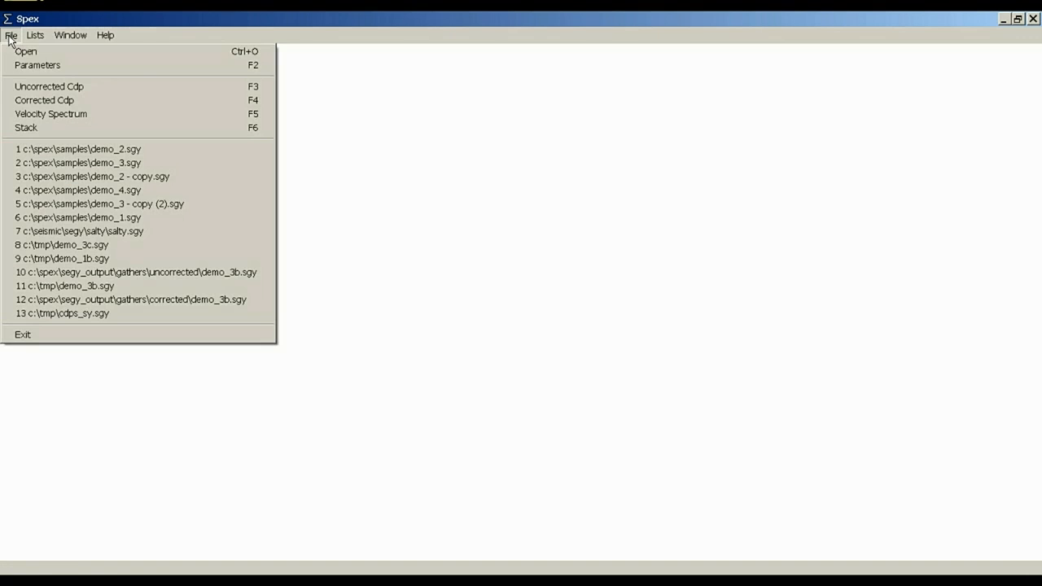
{"action": "left_click", "coordinate": [54, 88]}
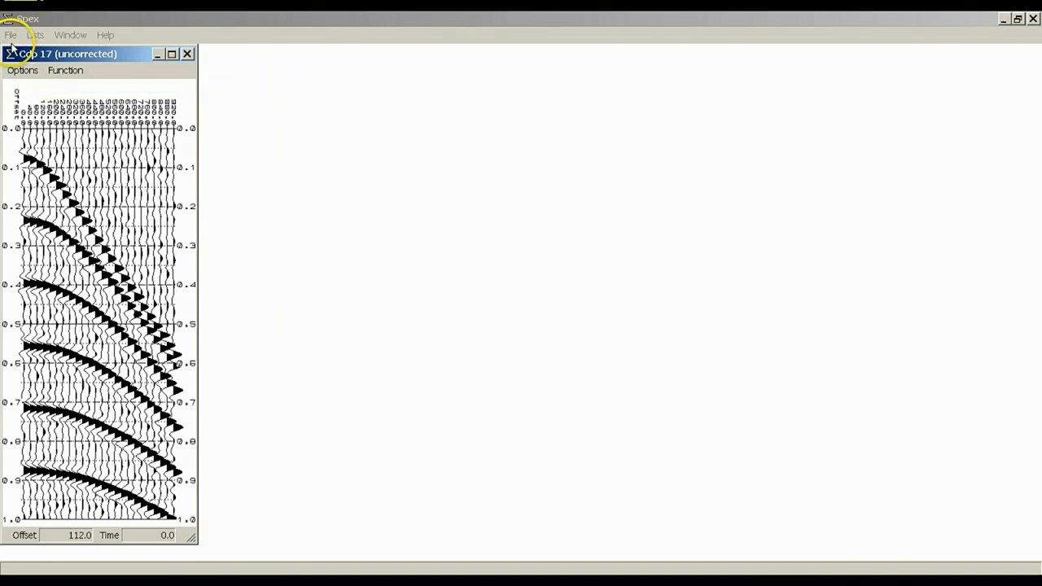
- Display the CDP 17 velocity spectrum beside the uncorrected gather and pick velocities of about 1600 at 0.07 s and 1850 at 0.88 s
{"action": "left_click", "coordinate": [11, 37]}
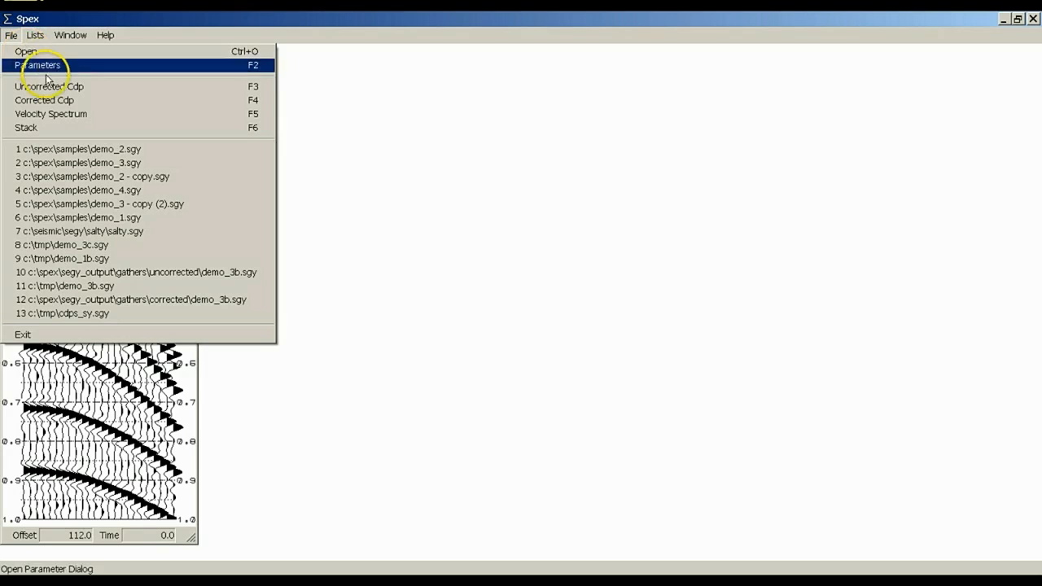
{"action": "left_click", "coordinate": [66, 116]}
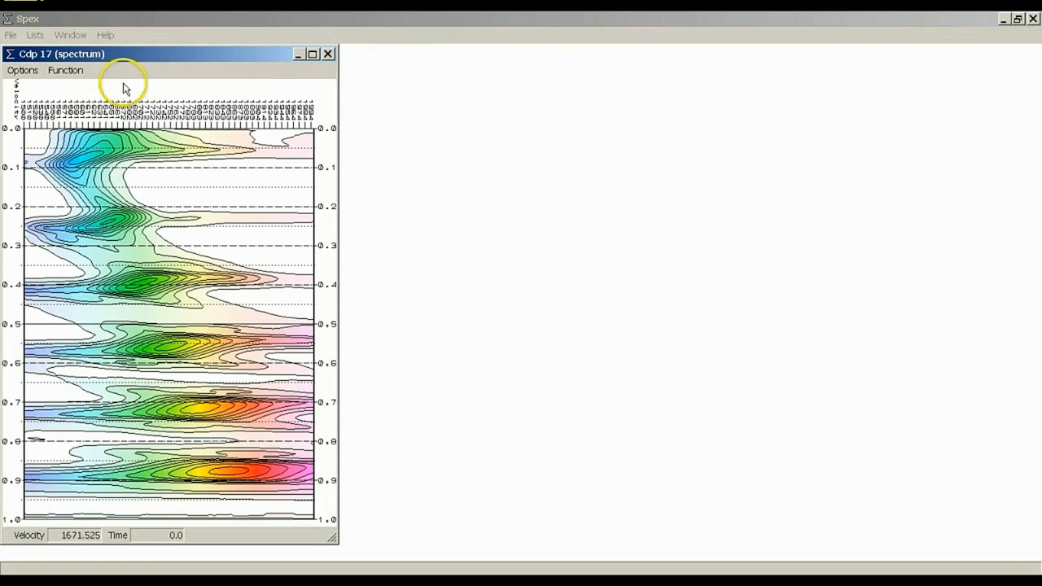
{"action": "left_click_drag", "start_coordinate": [164, 51], "coordinate": [360, 50]}
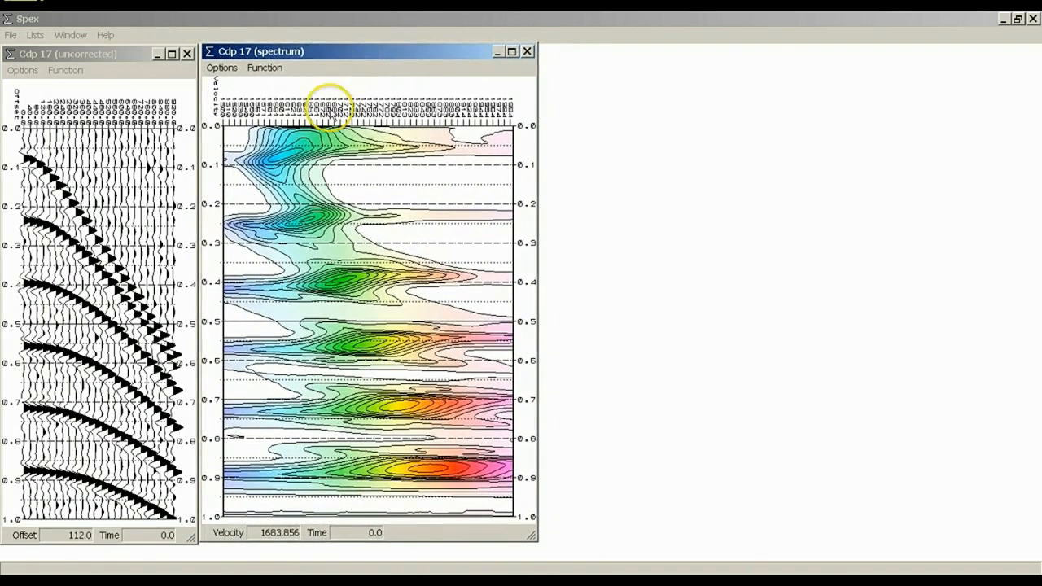
{"action": "left_click", "coordinate": [284, 154]}
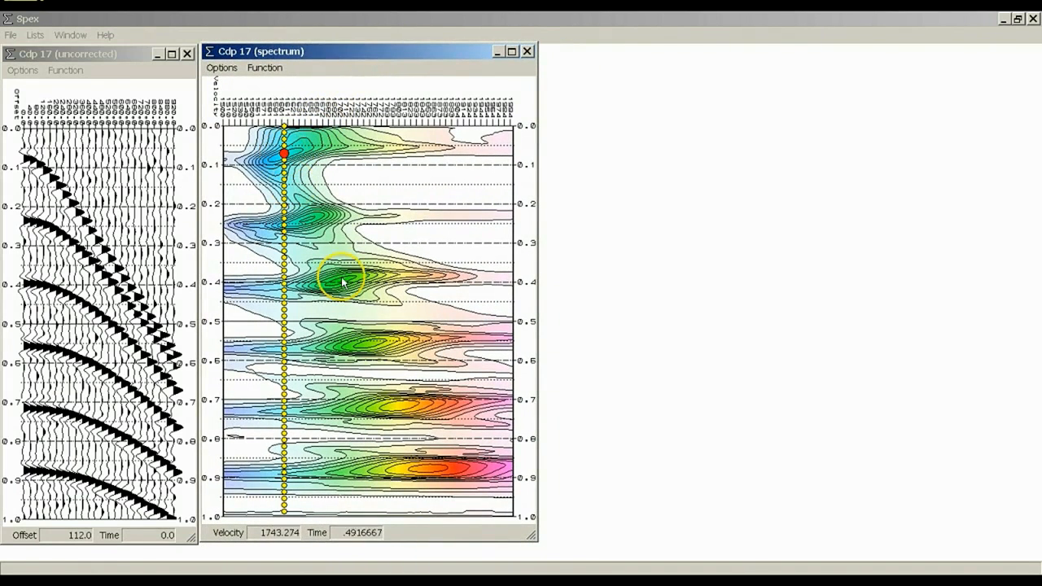
{"action": "left_click", "coordinate": [427, 469]}
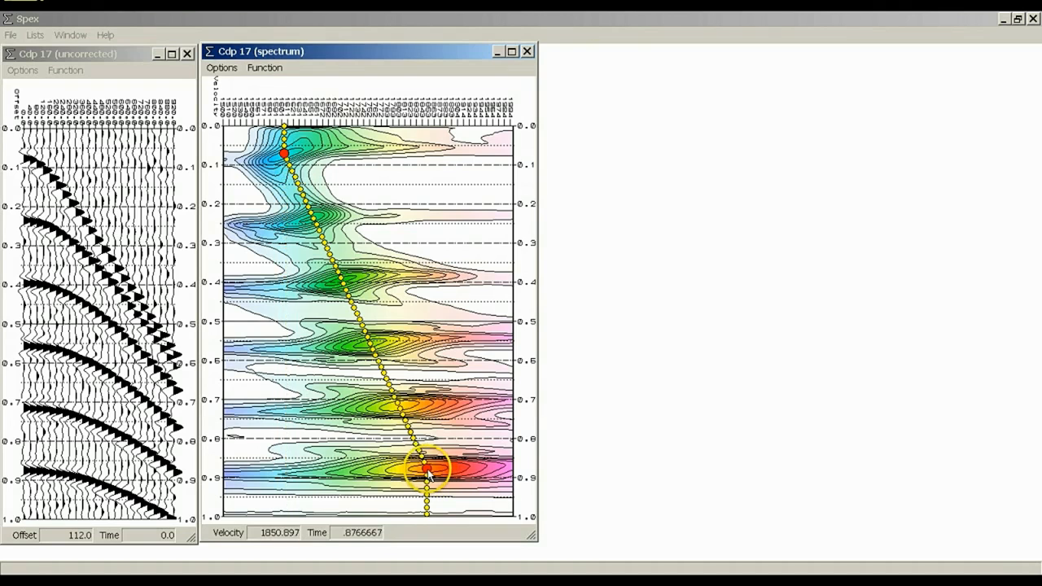
- Set the processing parameters to use Conventional NMO
{"action": "left_click", "coordinate": [10, 36]}
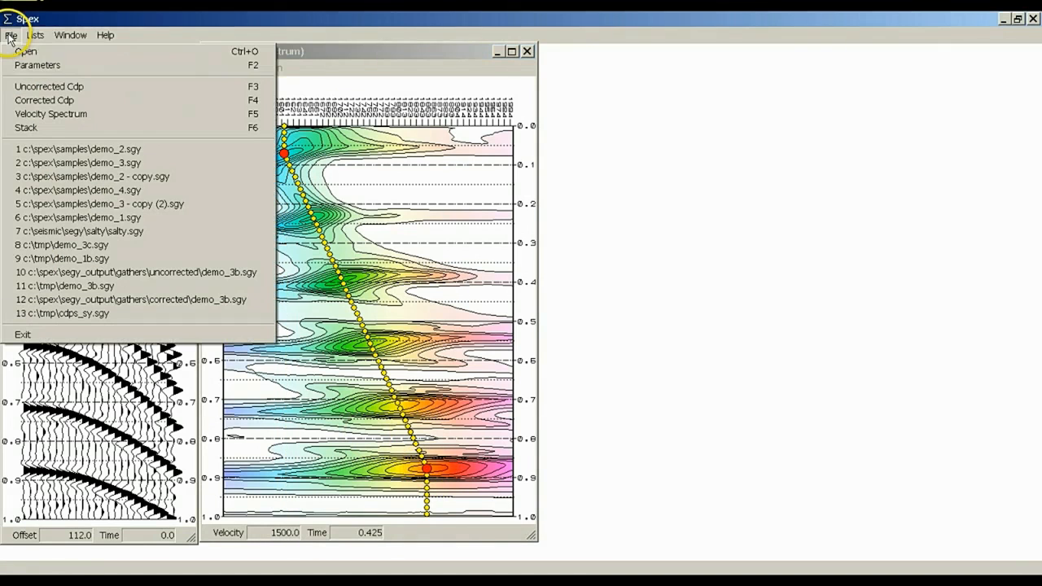
{"action": "left_click", "coordinate": [90, 72]}
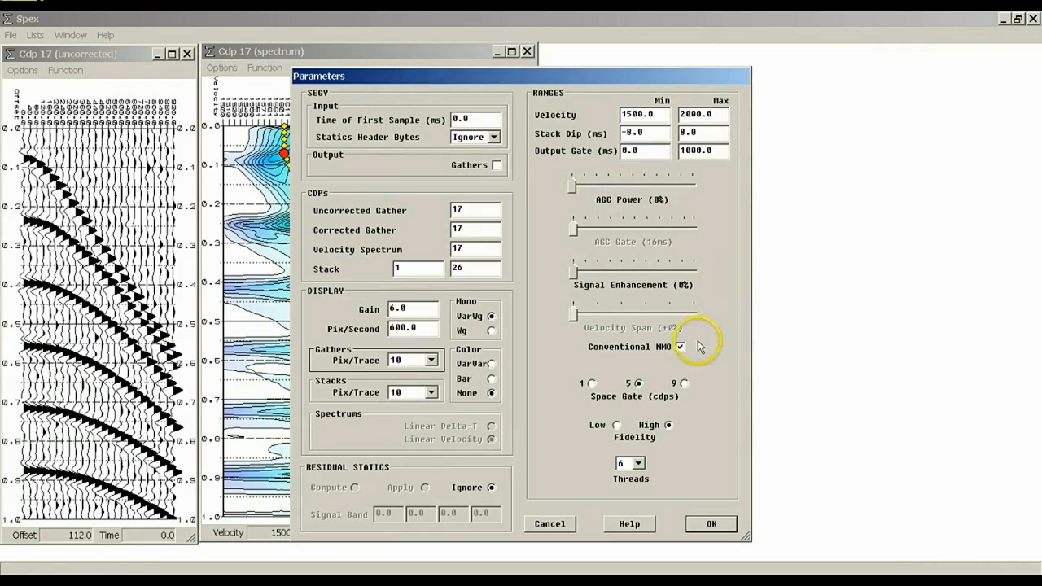
{"action": "left_click", "coordinate": [680, 348]}
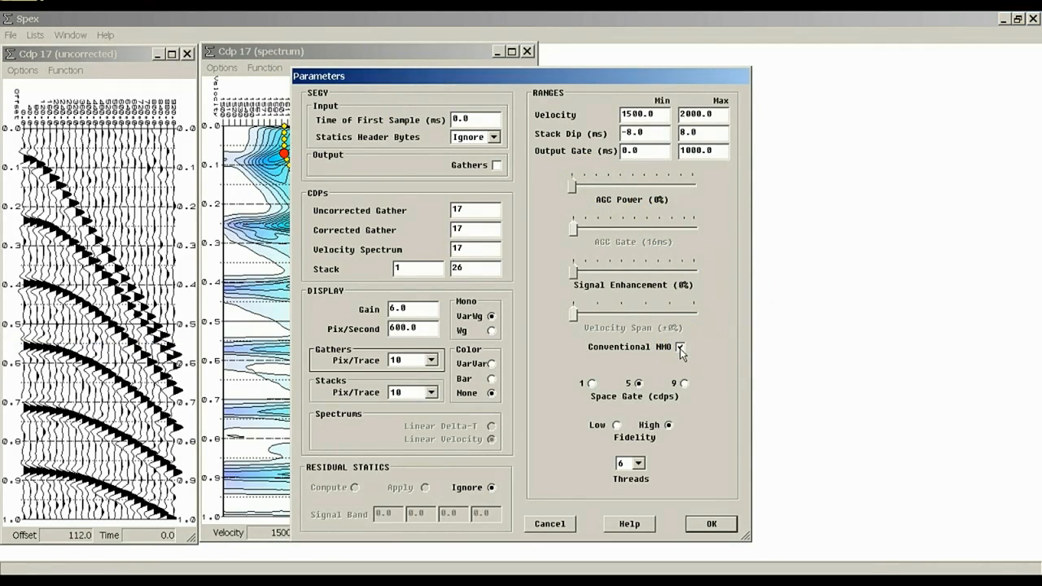
{"action": "left_click", "coordinate": [705, 525]}
{"action": "left_click", "coordinate": [709, 529]}
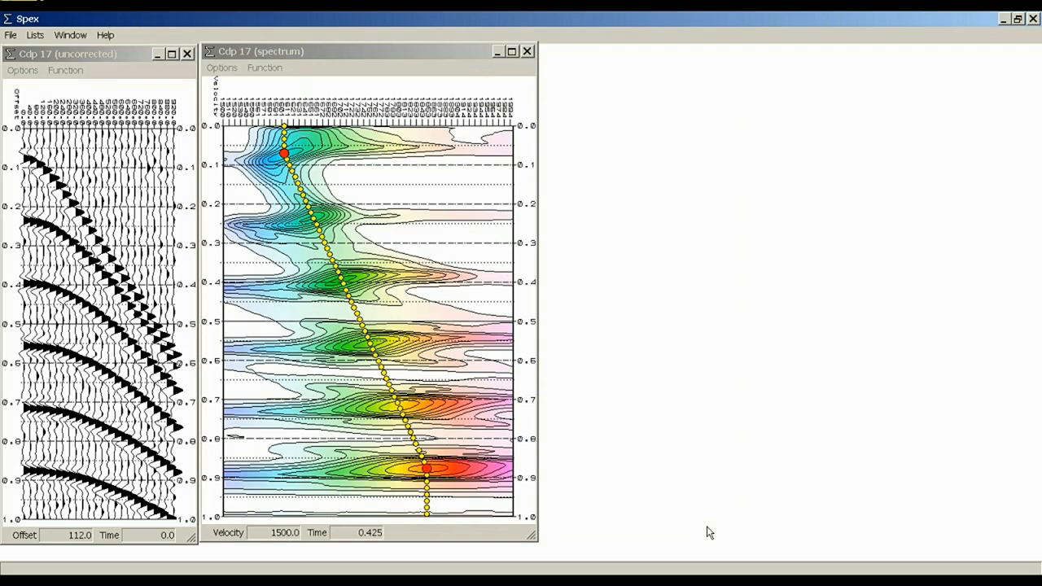
- Generate the corrected gather for CDP 17, place it beside the uncorrected gather, and compare their far-offset traces
{"action": "left_click", "coordinate": [9, 36]}
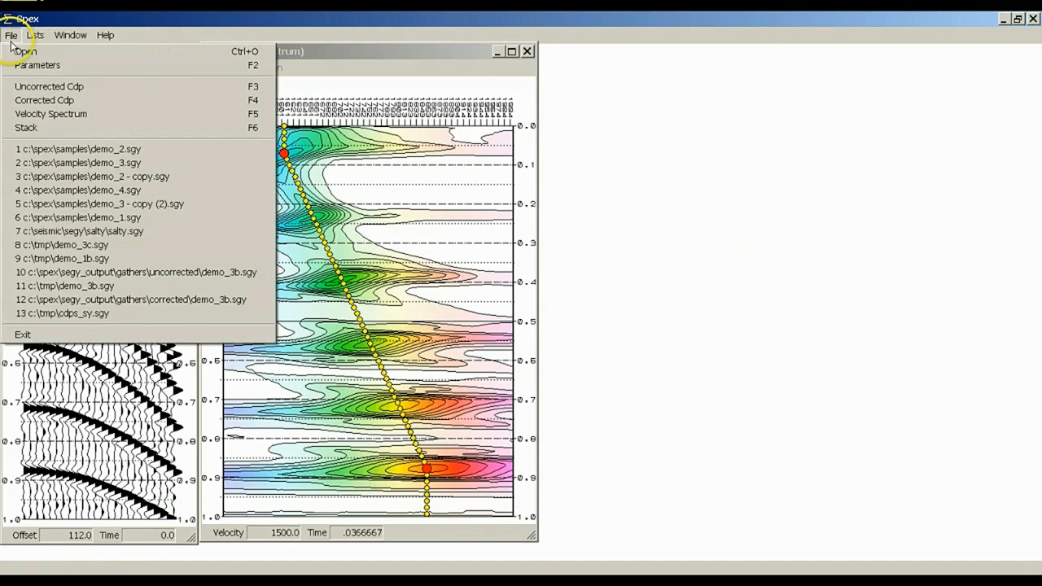
{"action": "left_click", "coordinate": [54, 104]}
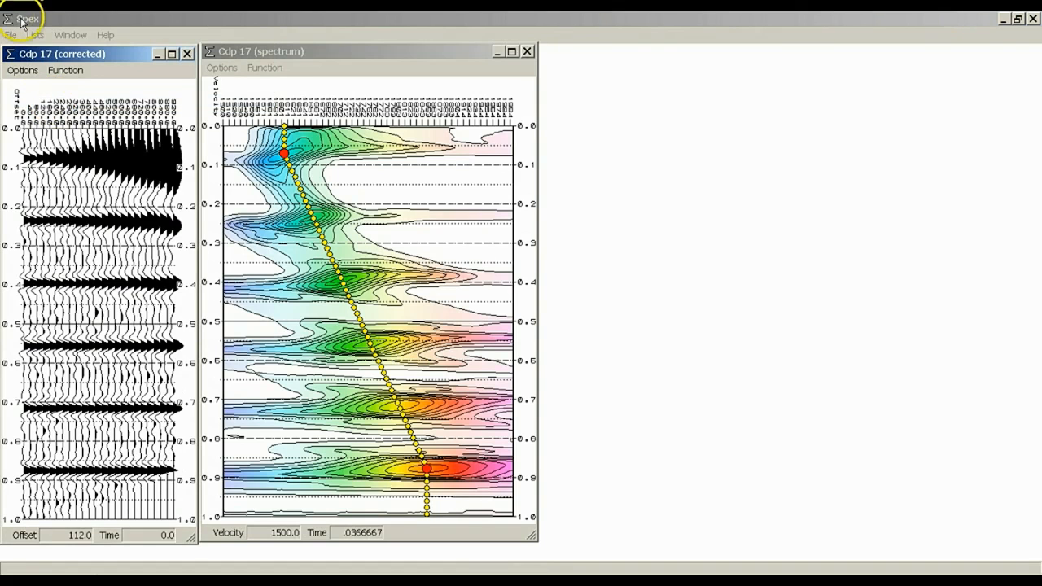
{"action": "left_click_drag", "start_coordinate": [57, 57], "coordinate": [256, 58]}
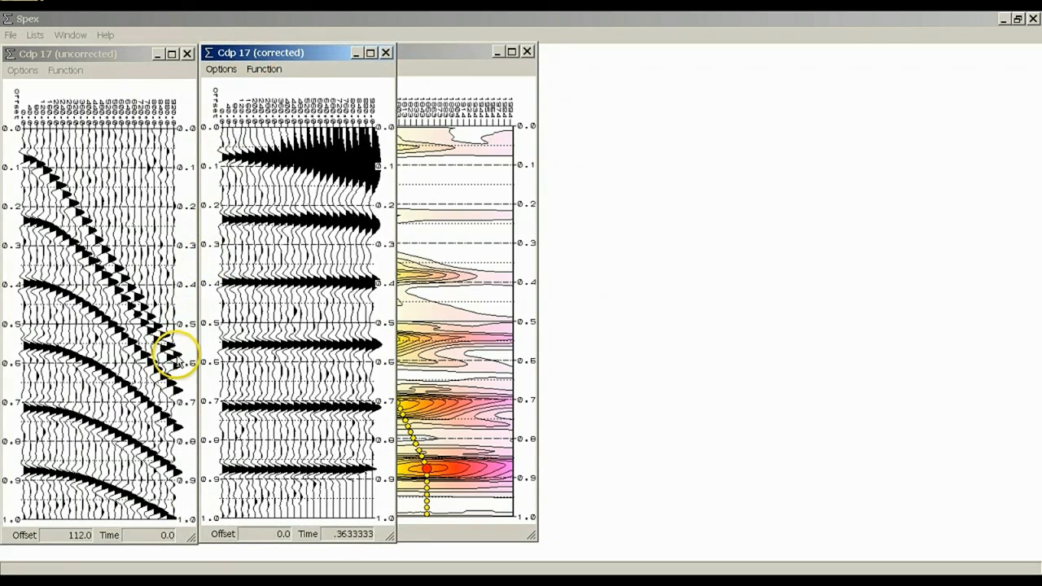
{"action": "left_click", "coordinate": [173, 359]}
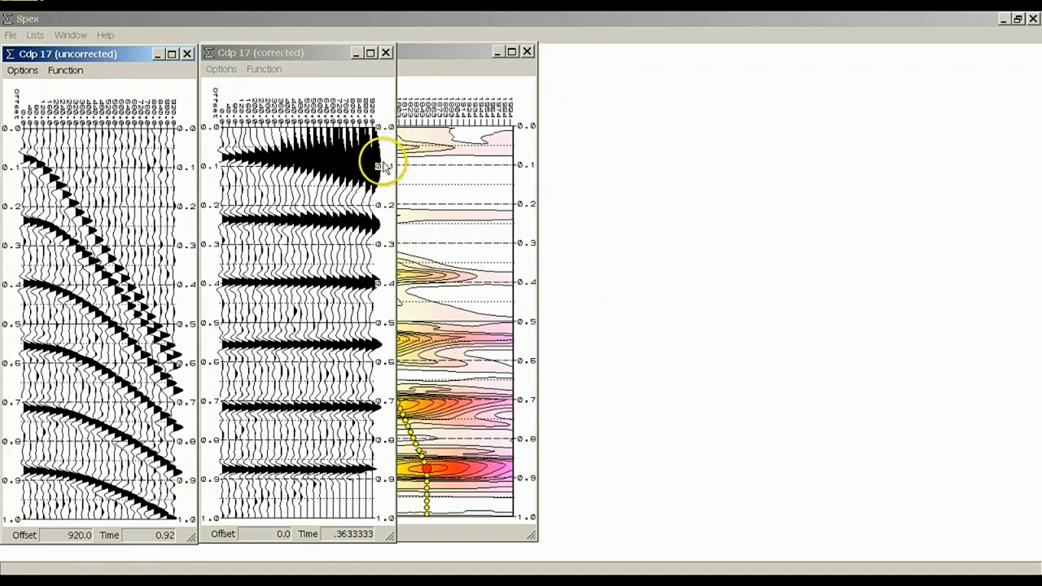
{"action": "left_click", "coordinate": [379, 167]}
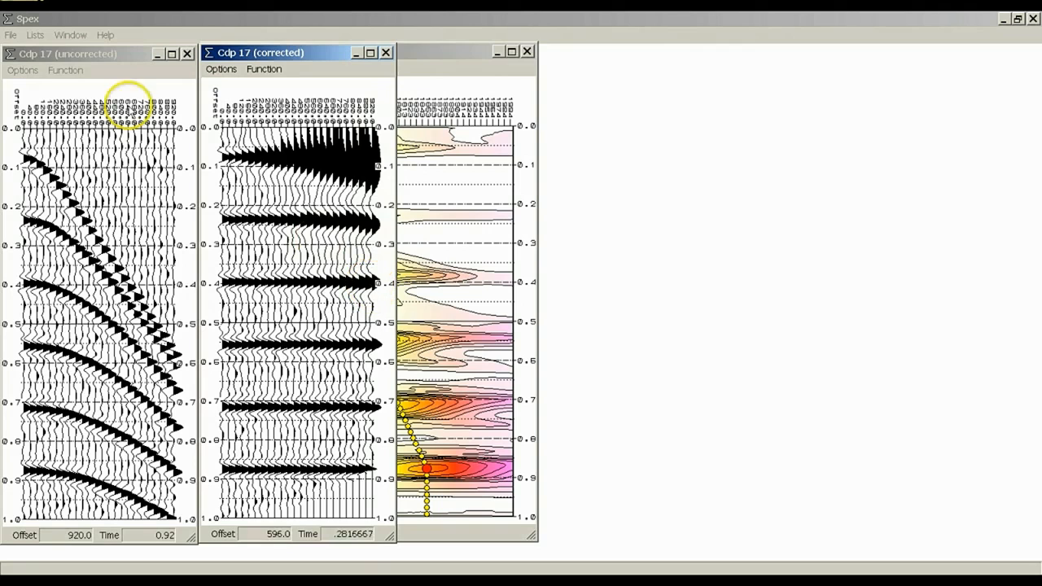
- Turn off Conventional NMO, regenerate the CDP 17 corrected gather, and place it beside the uncorrected gather
{"action": "left_click", "coordinate": [11, 35]}
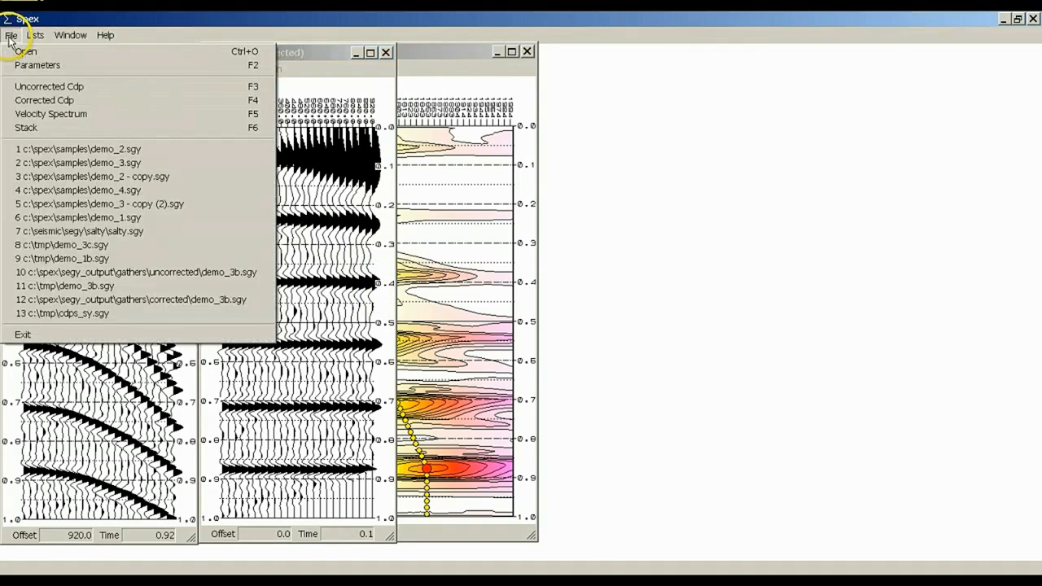
{"action": "left_click", "coordinate": [39, 68]}
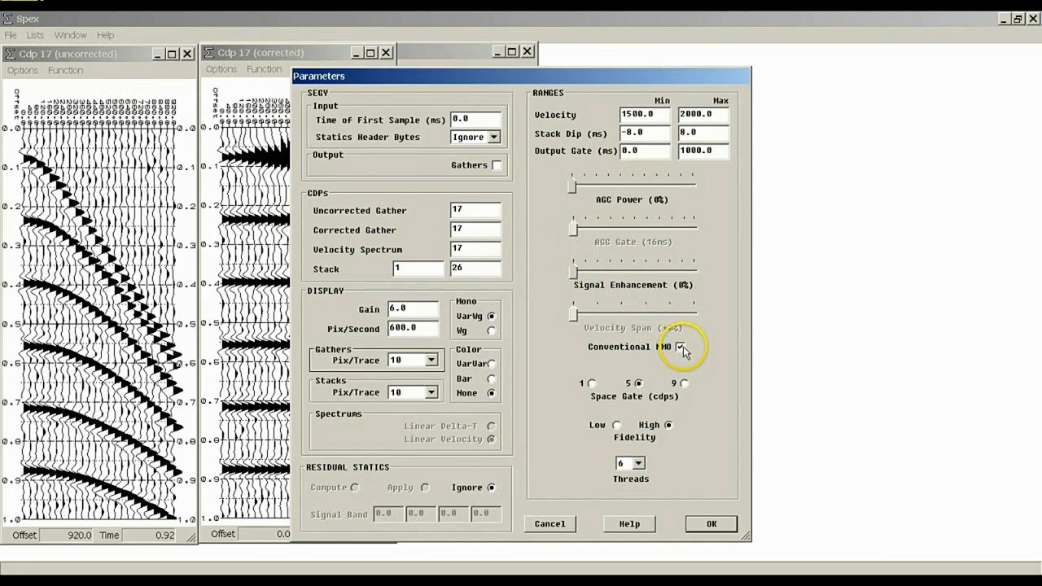
{"action": "left_click", "coordinate": [712, 525]}
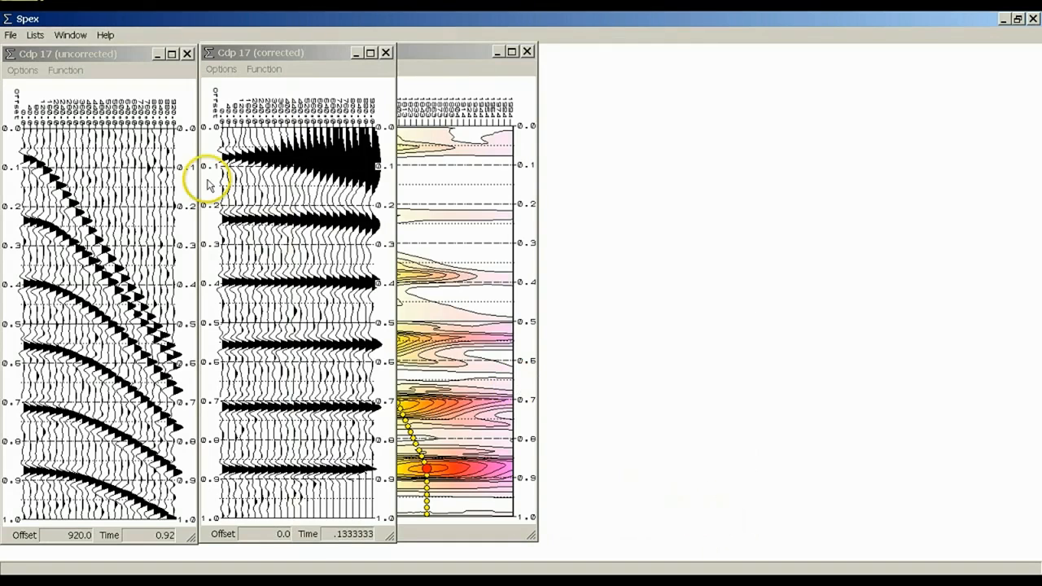
{"action": "left_click", "coordinate": [10, 35]}
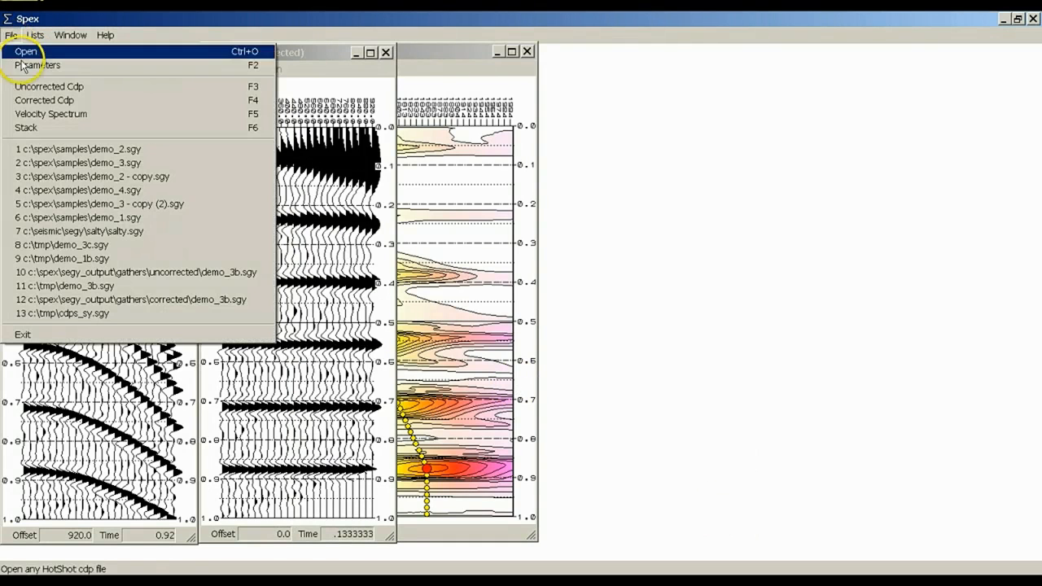
{"action": "left_click", "coordinate": [45, 100]}
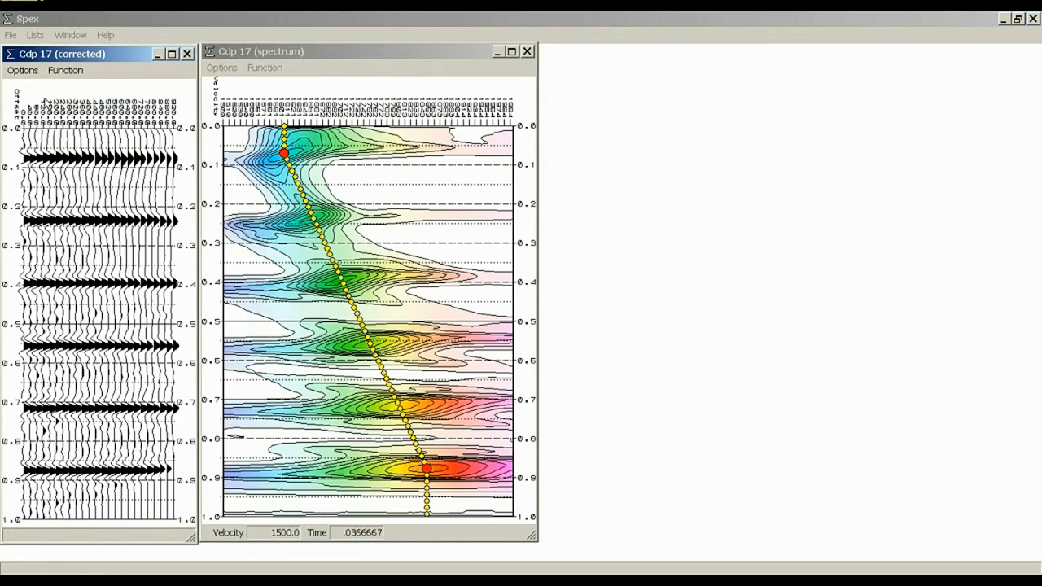
{"action": "left_click_drag", "start_coordinate": [70, 57], "coordinate": [271, 53]}
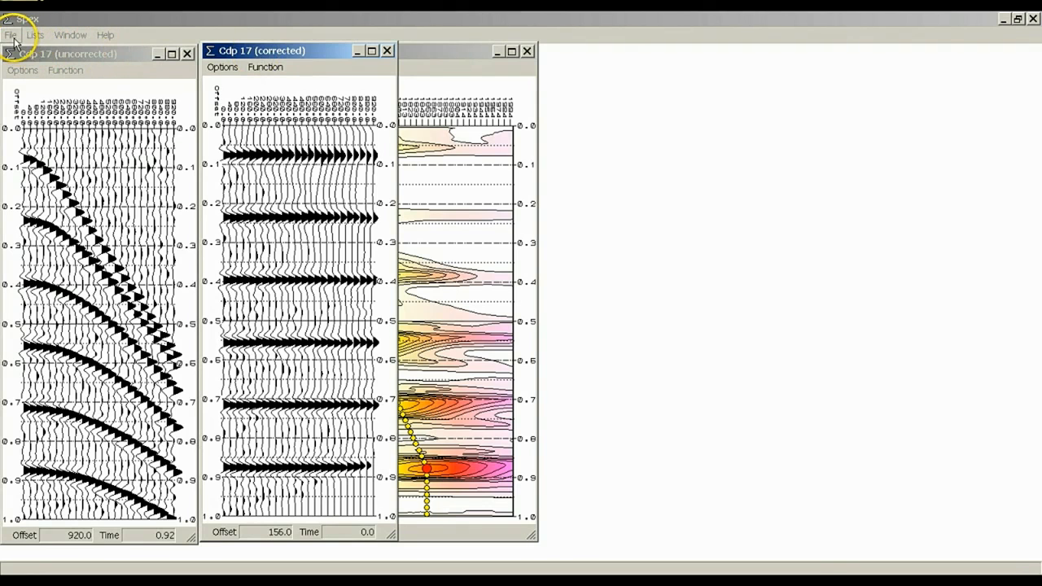
- Turn Conventional NMO back on, generate the stack of CDPs 1 to 26, and move it clear of the gathers and spectrum
{"action": "left_click", "coordinate": [11, 36]}
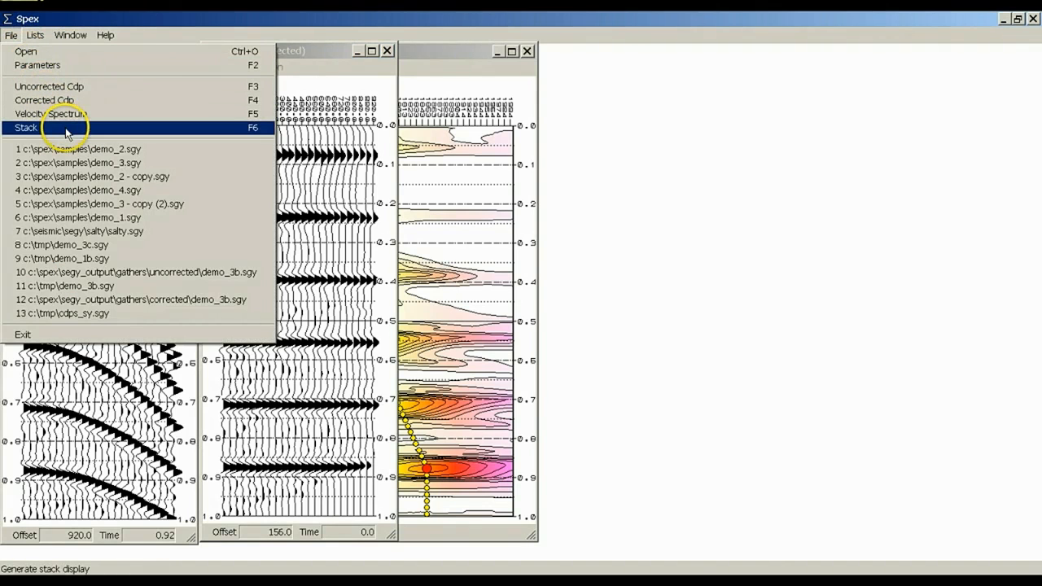
{"action": "left_click", "coordinate": [80, 65]}
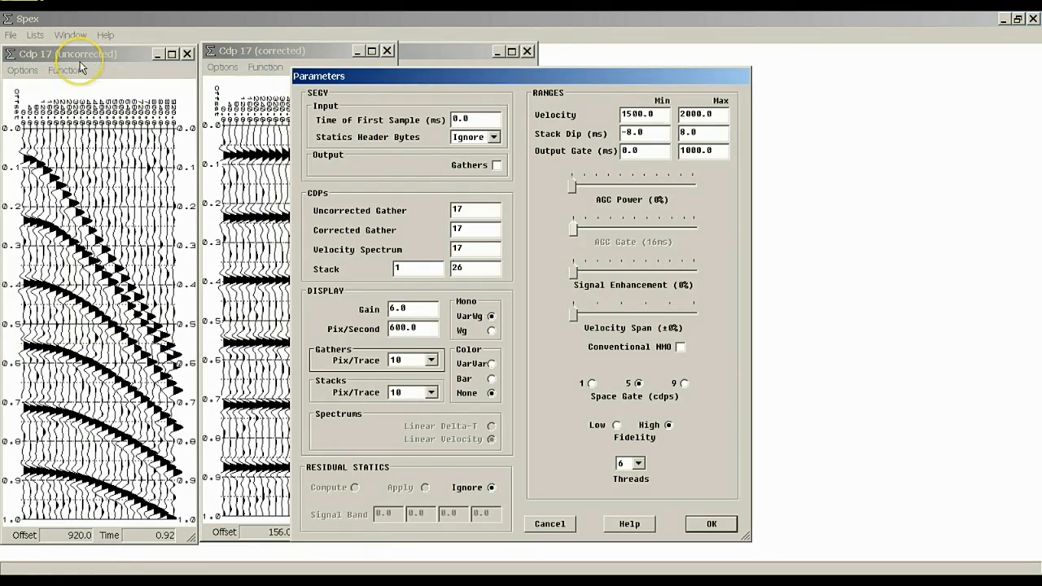
{"action": "left_click", "coordinate": [680, 348]}
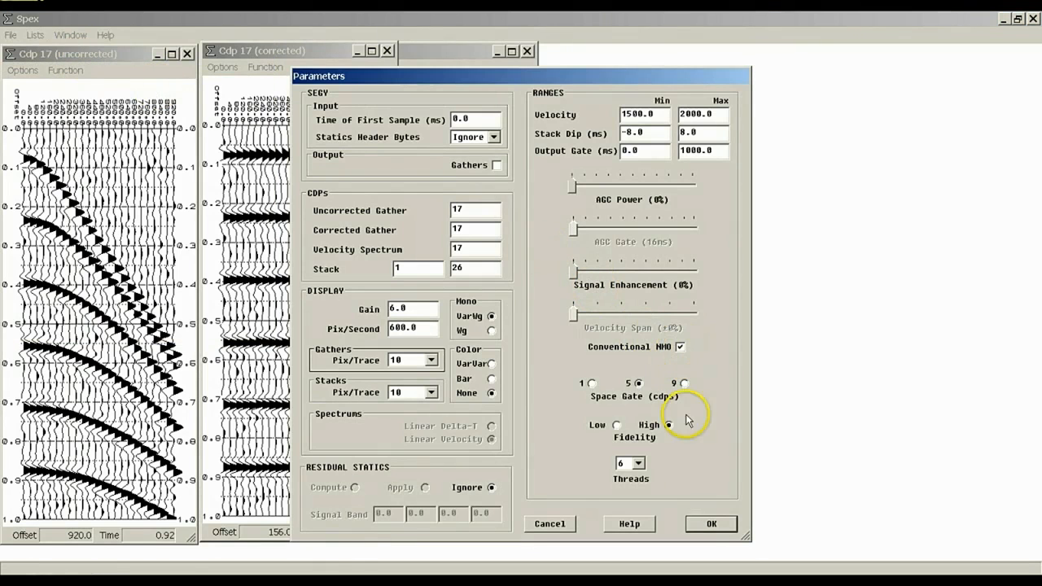
{"action": "left_click", "coordinate": [707, 524]}
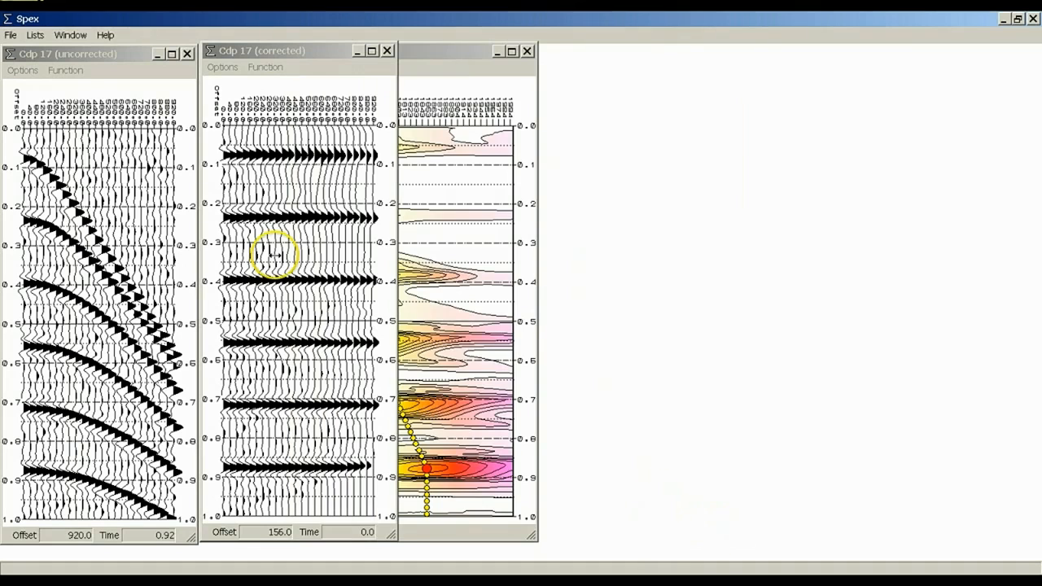
{"action": "left_click", "coordinate": [11, 36]}
{"action": "left_click", "coordinate": [36, 128]}
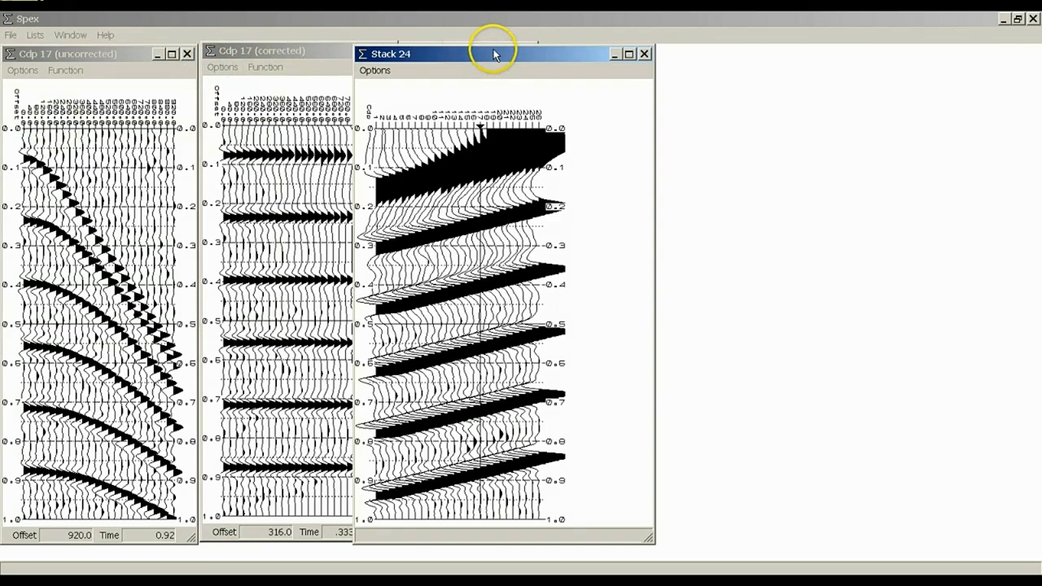
{"action": "left_click_drag", "start_coordinate": [493, 54], "coordinate": [682, 45]}
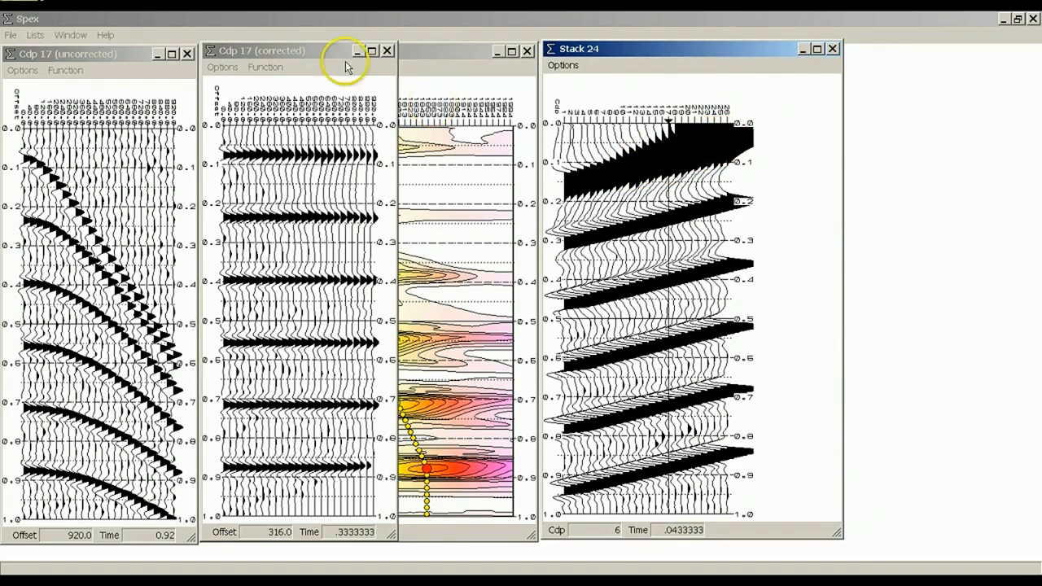
- Turn off Conventional NMO, generate a second stack, and move it alongside the conventional NMO stack for comparison
{"action": "left_click", "coordinate": [11, 35]}
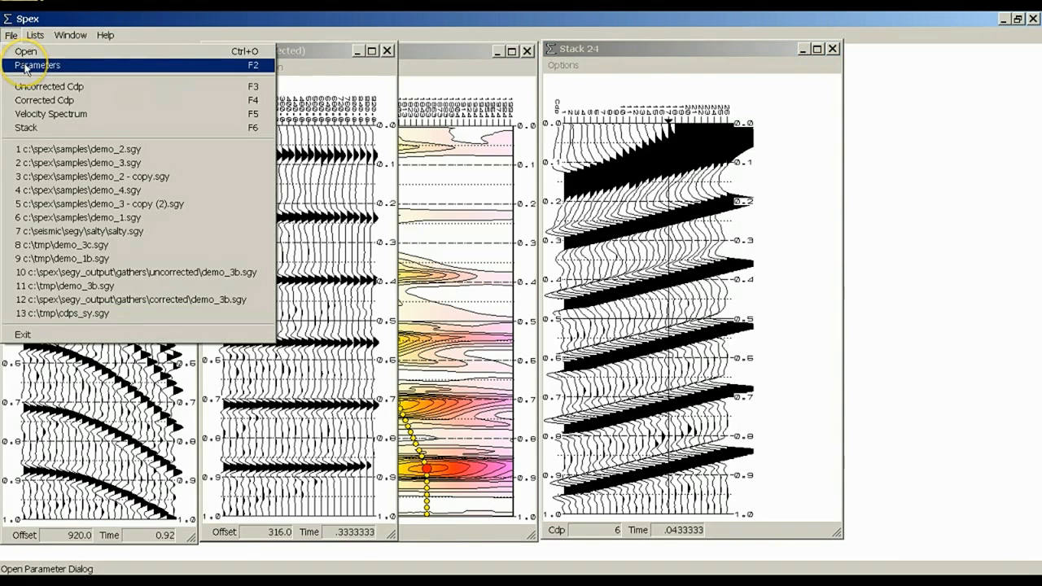
{"action": "left_click", "coordinate": [26, 67]}
{"action": "left_click", "coordinate": [680, 348]}
{"action": "left_click", "coordinate": [708, 524]}
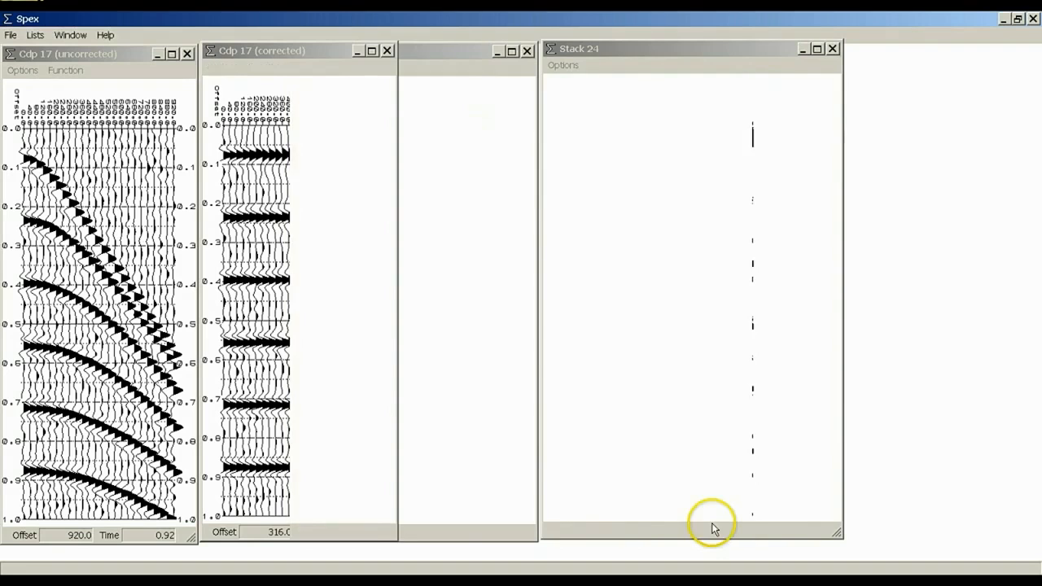
{"action": "left_click", "coordinate": [11, 36]}
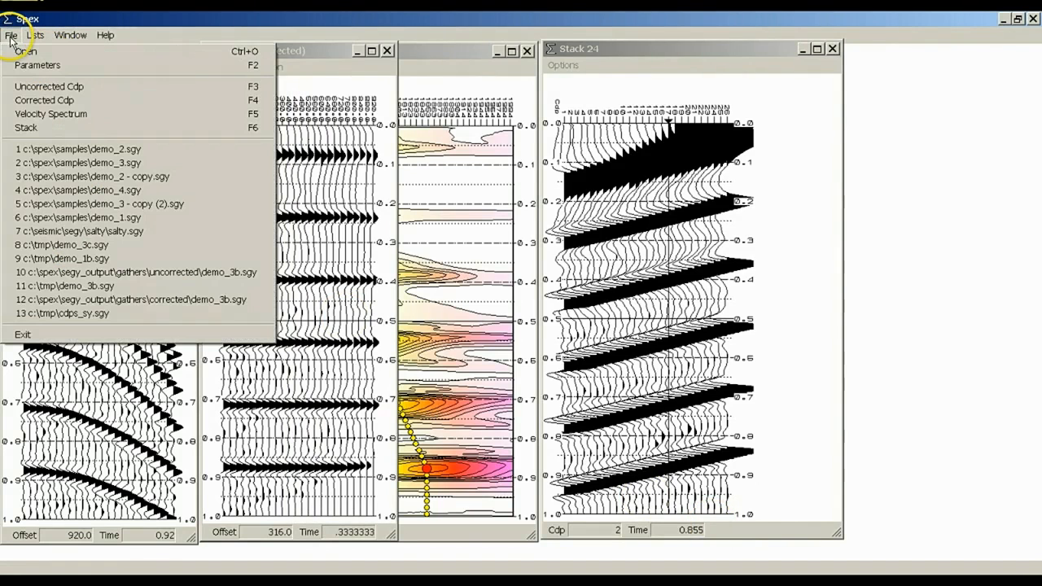
{"action": "left_click", "coordinate": [62, 129]}
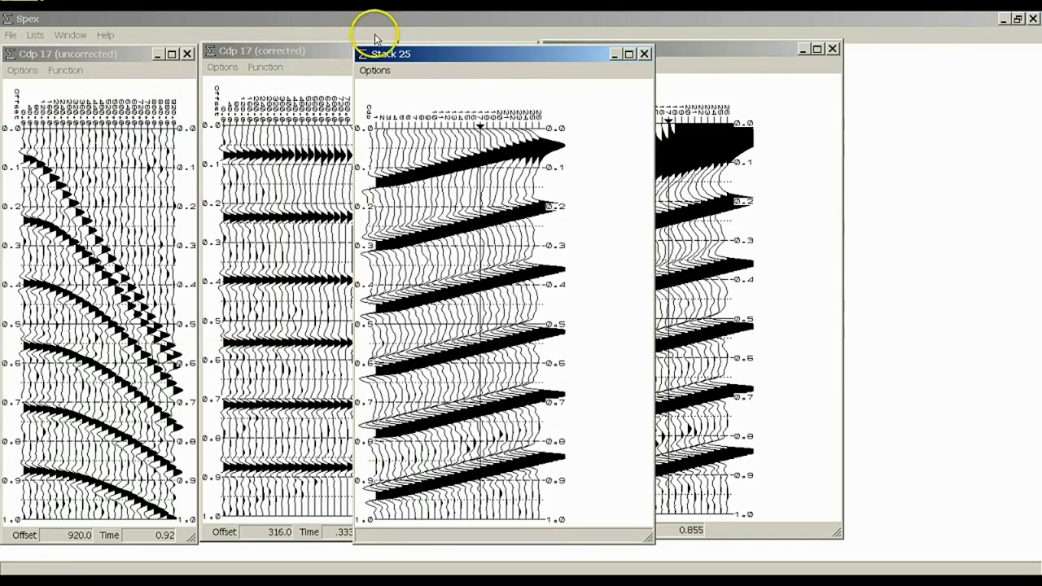
{"action": "left_click_drag", "start_coordinate": [465, 53], "coordinate": [879, 48]}
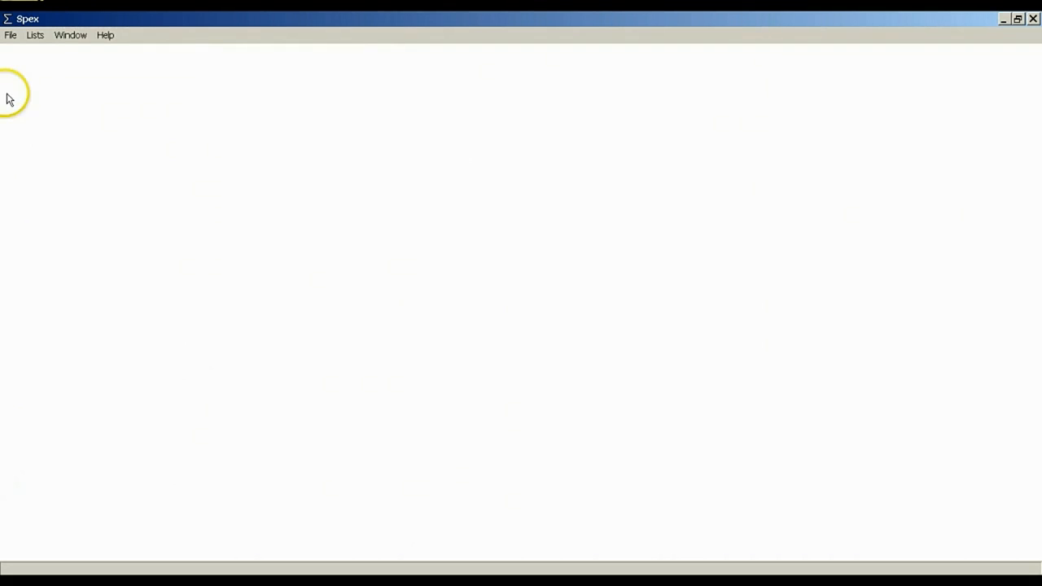
- Load demo_1.sgy and generate uncorrected gathers for CDPs 1, 29 and 49
{"action": "left_click", "coordinate": [11, 36]}
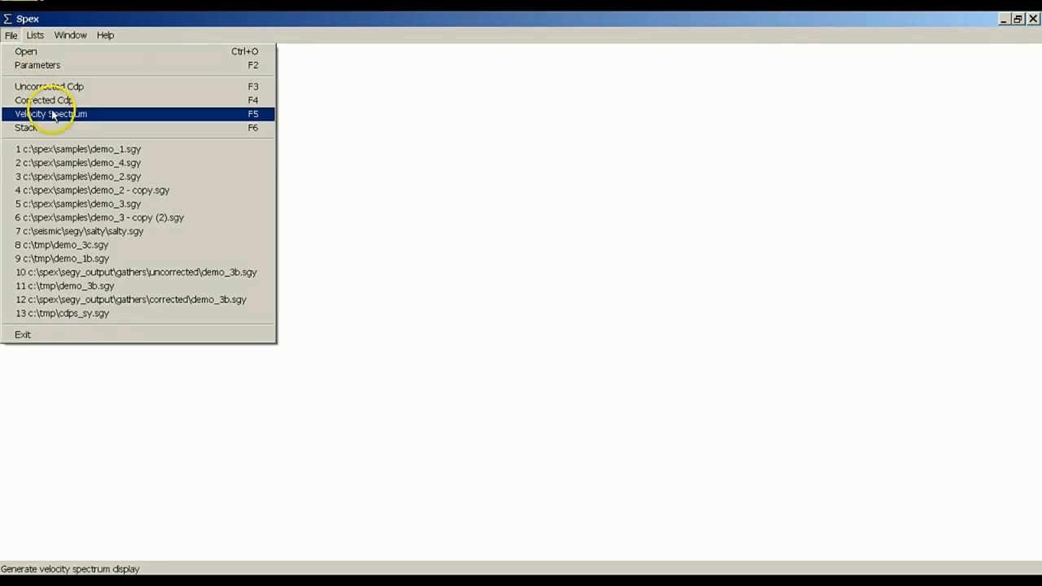
{"action": "left_click", "coordinate": [74, 152]}
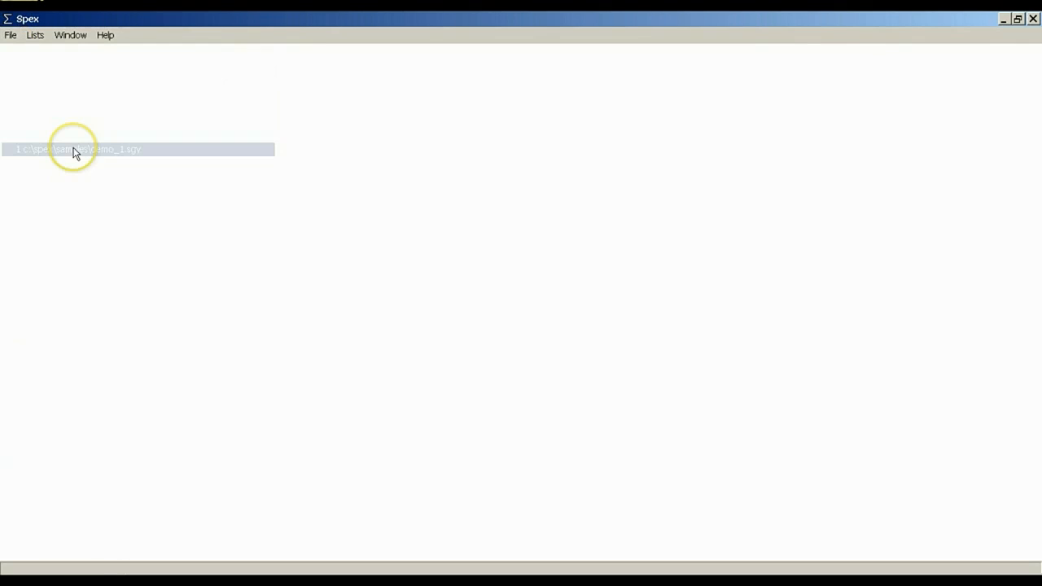
{"action": "left_click", "coordinate": [10, 37]}
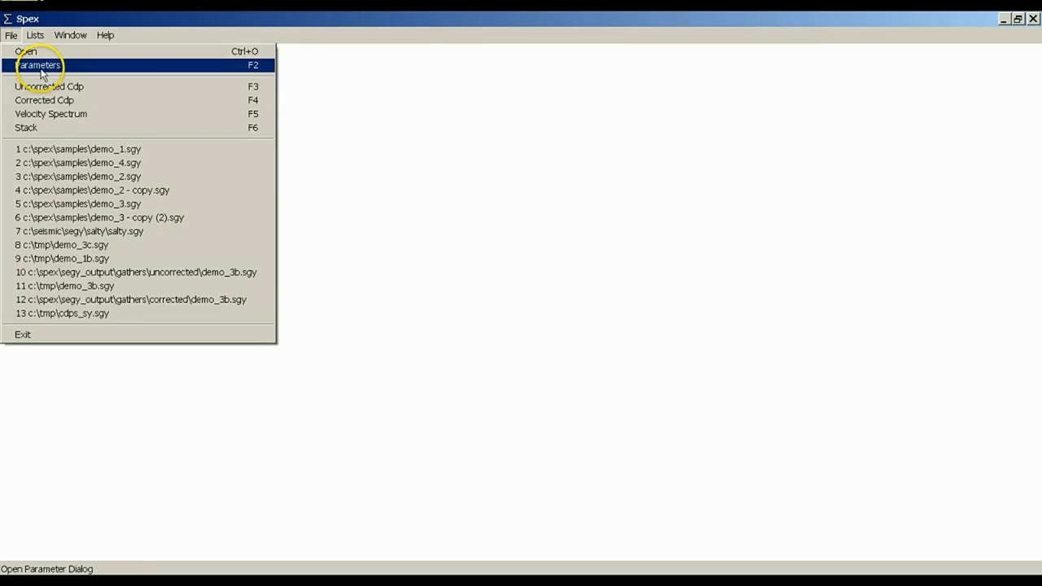
{"action": "left_click", "coordinate": [481, 136]}
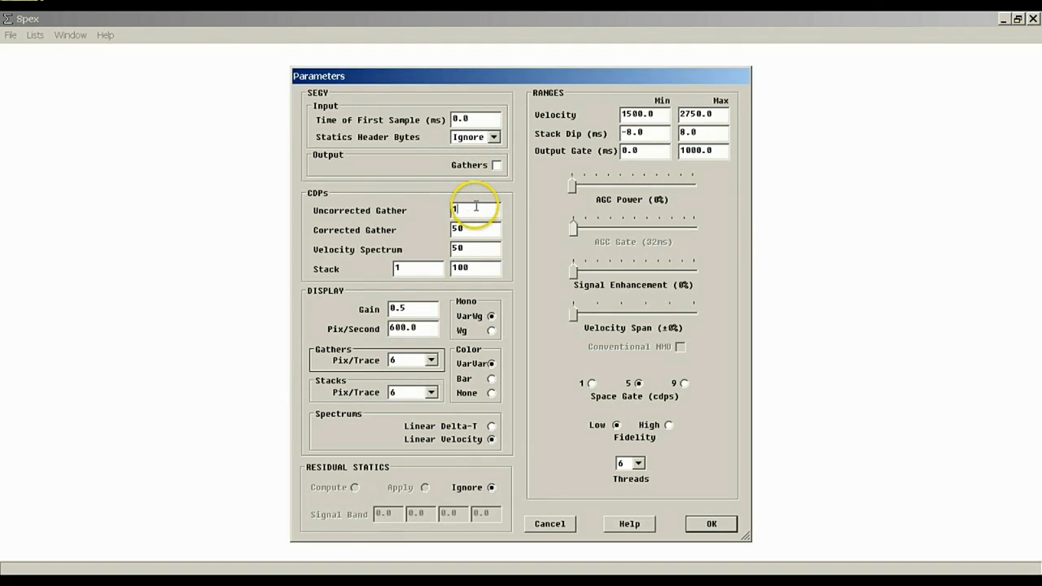
{"action": "key", "text": "Return"}
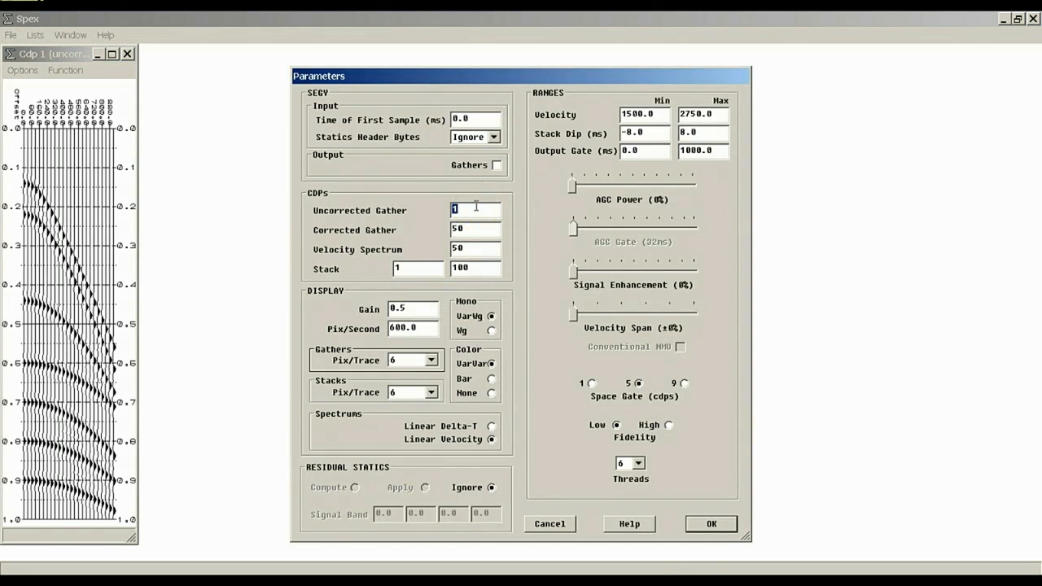
{"action": "key", "text": "Return"}
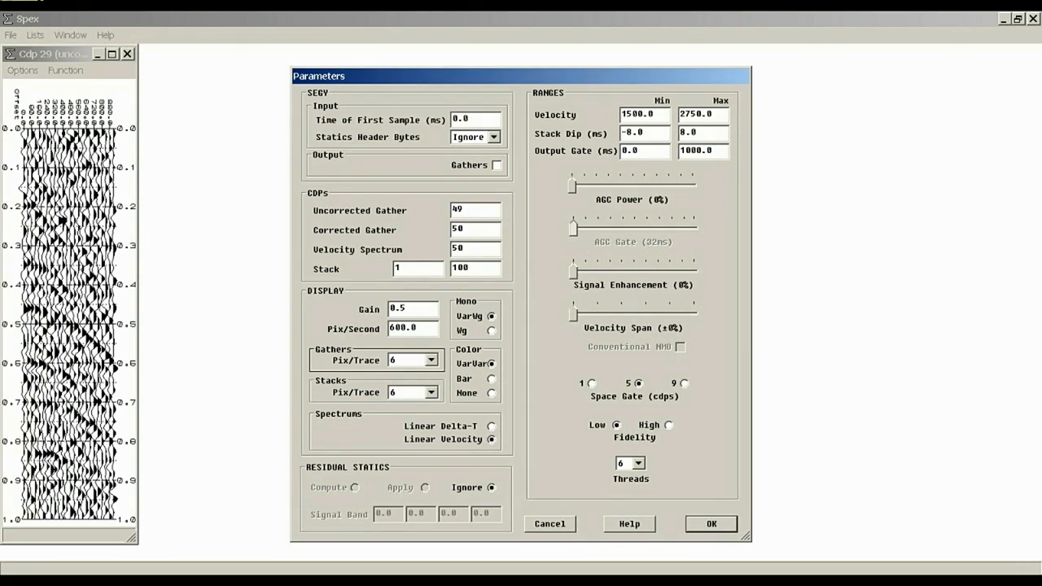
{"action": "key", "text": "Return"}
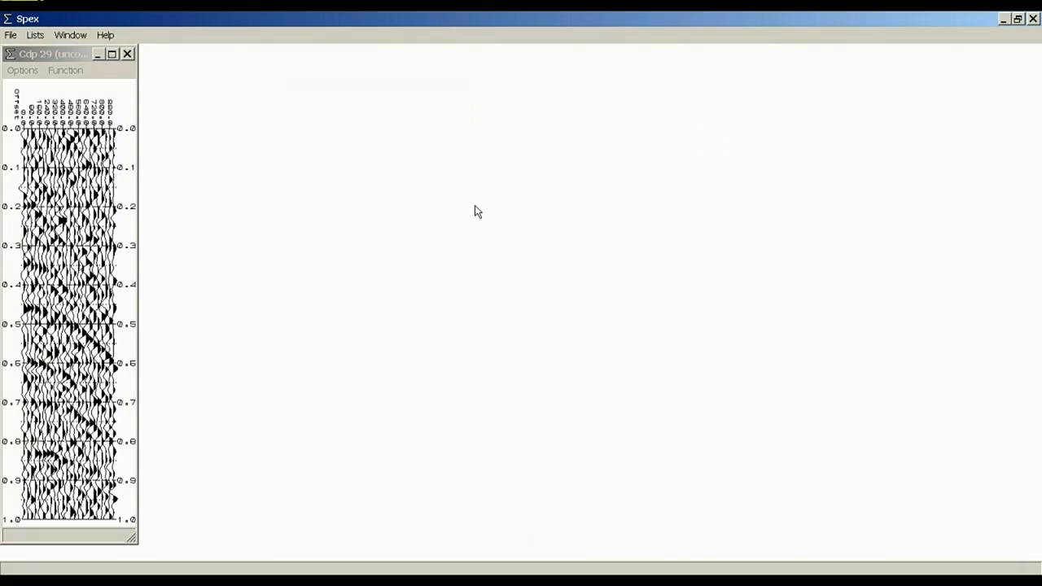
- Arrange the uncorrected gathers of CDPs 1, 29 and 49 side by side and compare them in turn
{"action": "left_click_drag", "start_coordinate": [77, 56], "coordinate": [418, 57]}
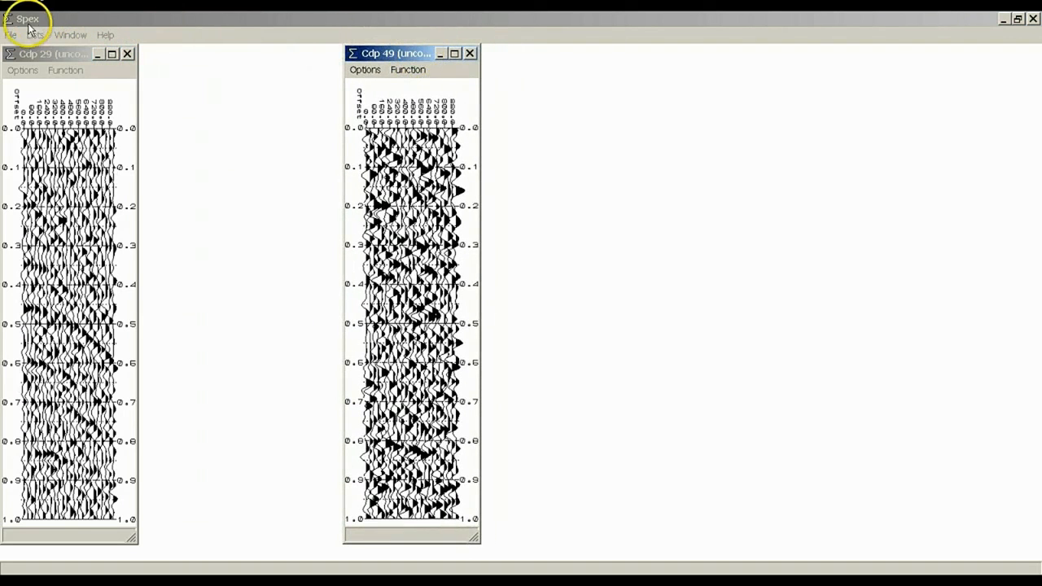
{"action": "left_click_drag", "start_coordinate": [37, 53], "coordinate": [216, 53]}
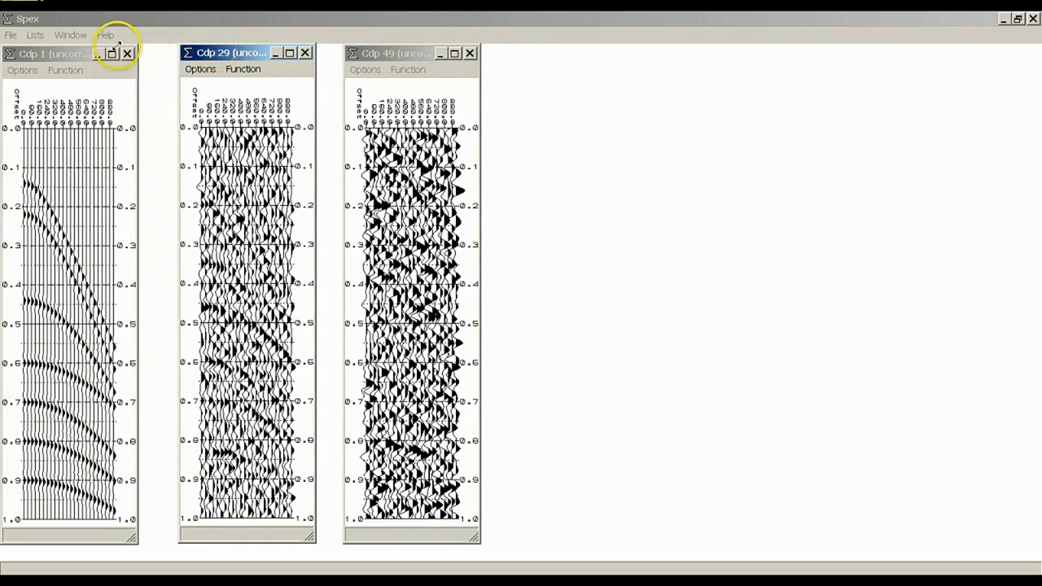
{"action": "left_click", "coordinate": [37, 54]}
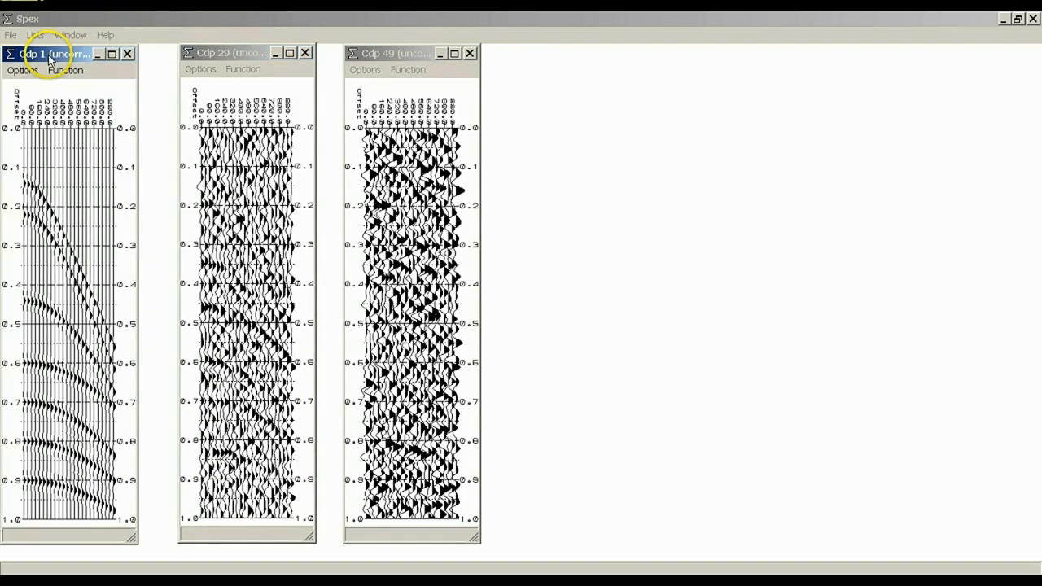
{"action": "left_click", "coordinate": [244, 53]}
{"action": "left_click", "coordinate": [403, 55]}
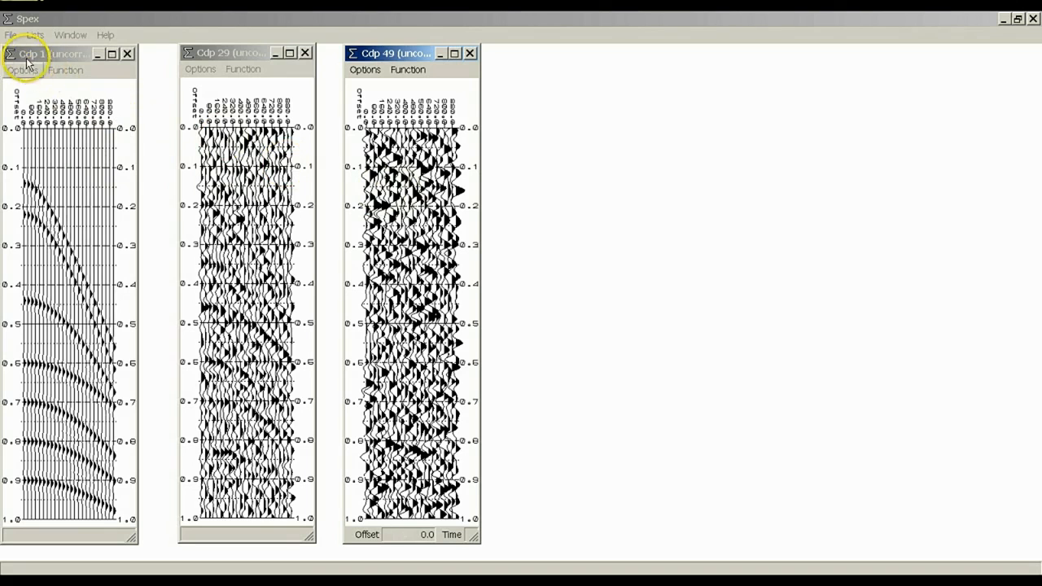
- Generate the CDP 50 velocity spectrum and pick a seven-point velocity function through its peaks from about 0.075 to 0.798 s
{"action": "left_click", "coordinate": [12, 37]}
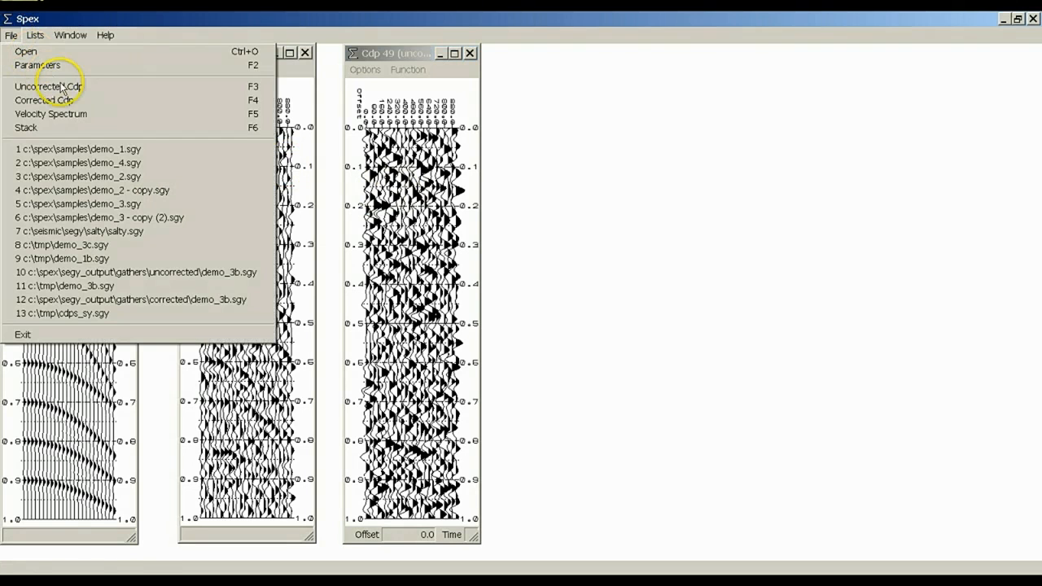
{"action": "left_click", "coordinate": [87, 116]}
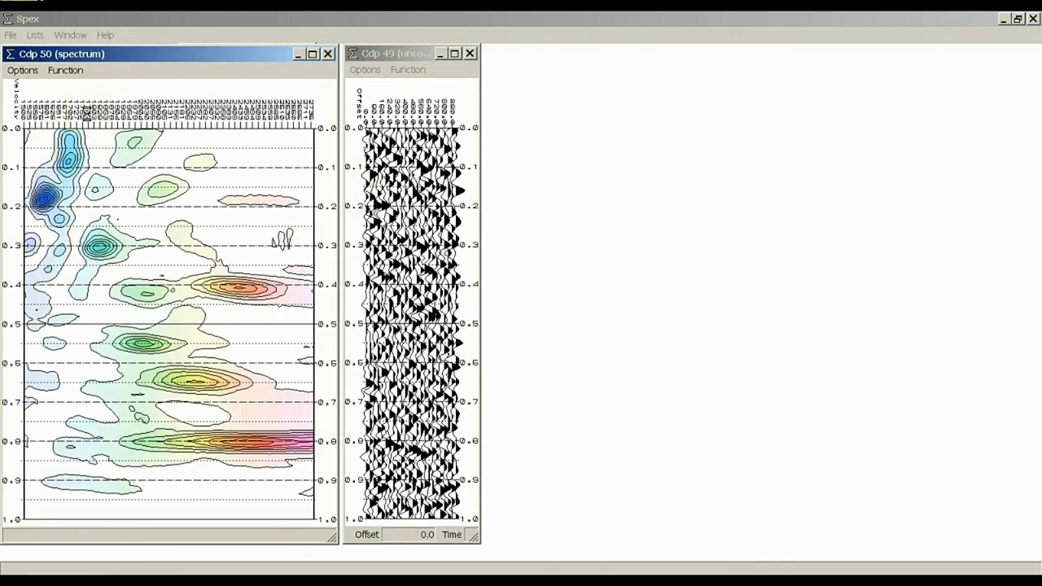
{"action": "left_click", "coordinate": [68, 158]}
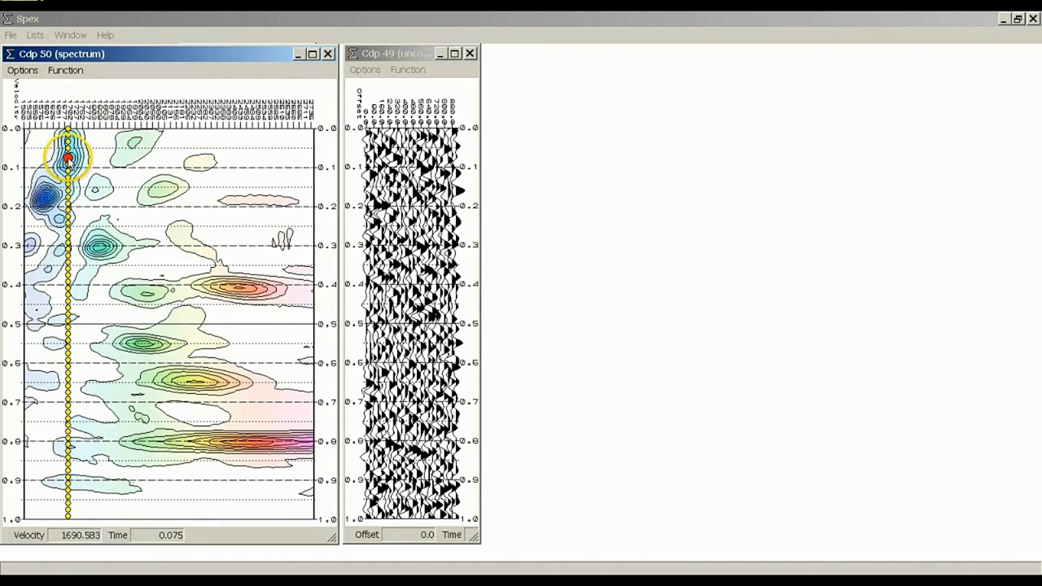
{"action": "left_click", "coordinate": [44, 196]}
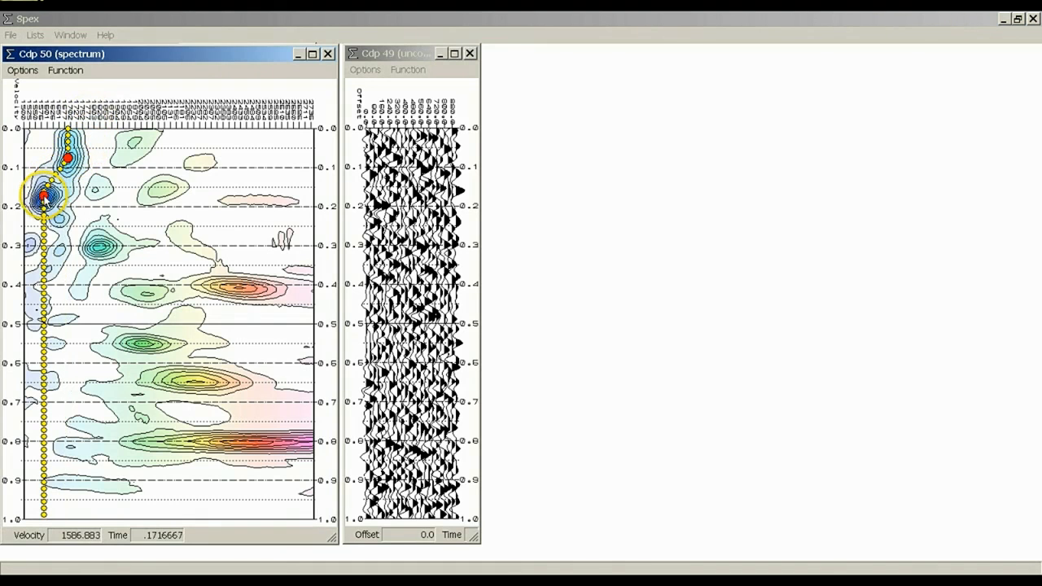
{"action": "left_click", "coordinate": [98, 246]}
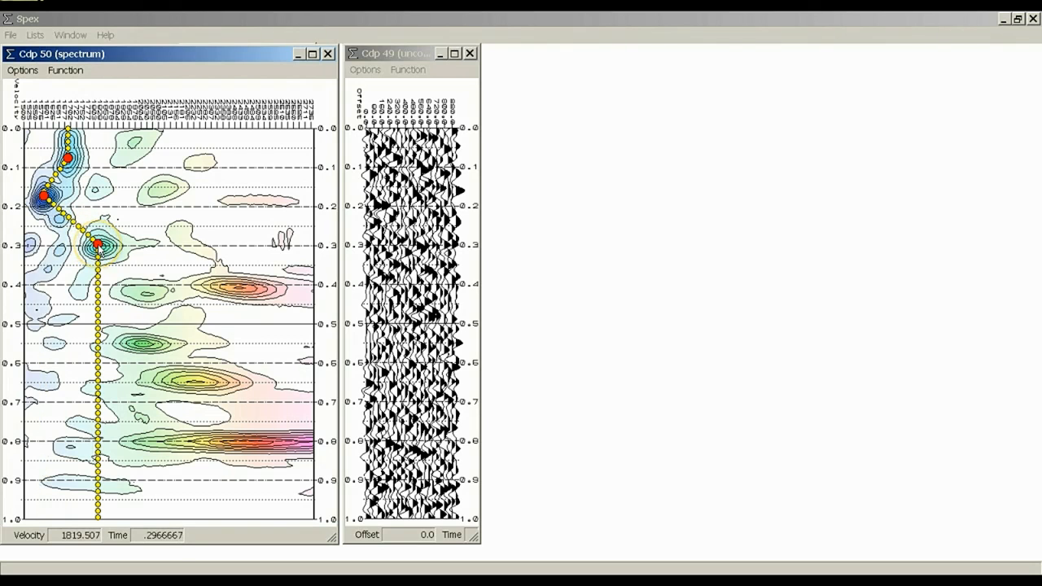
{"action": "left_click", "coordinate": [235, 285]}
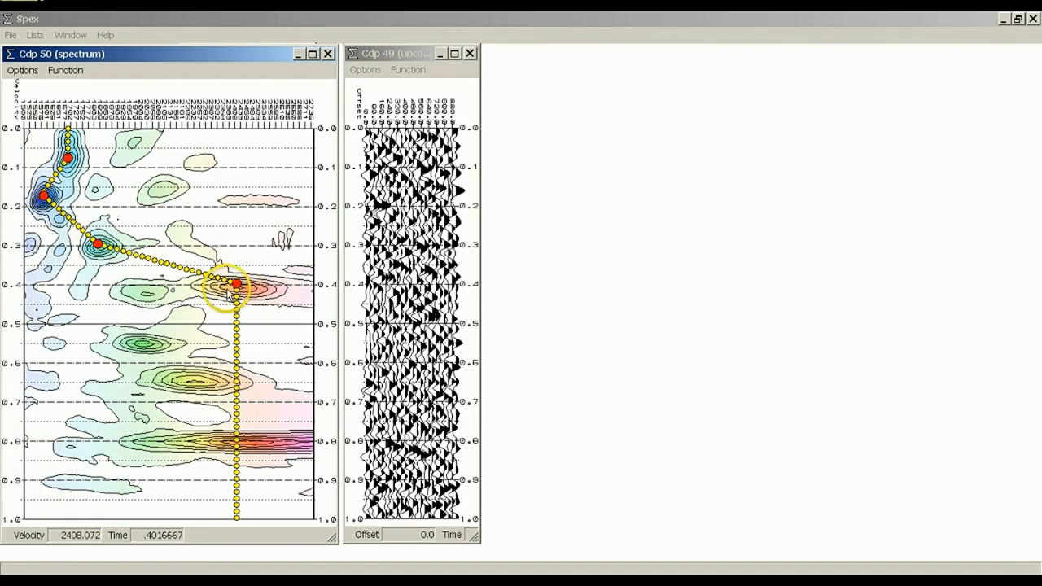
{"action": "left_click", "coordinate": [144, 344]}
{"action": "left_click", "coordinate": [185, 377]}
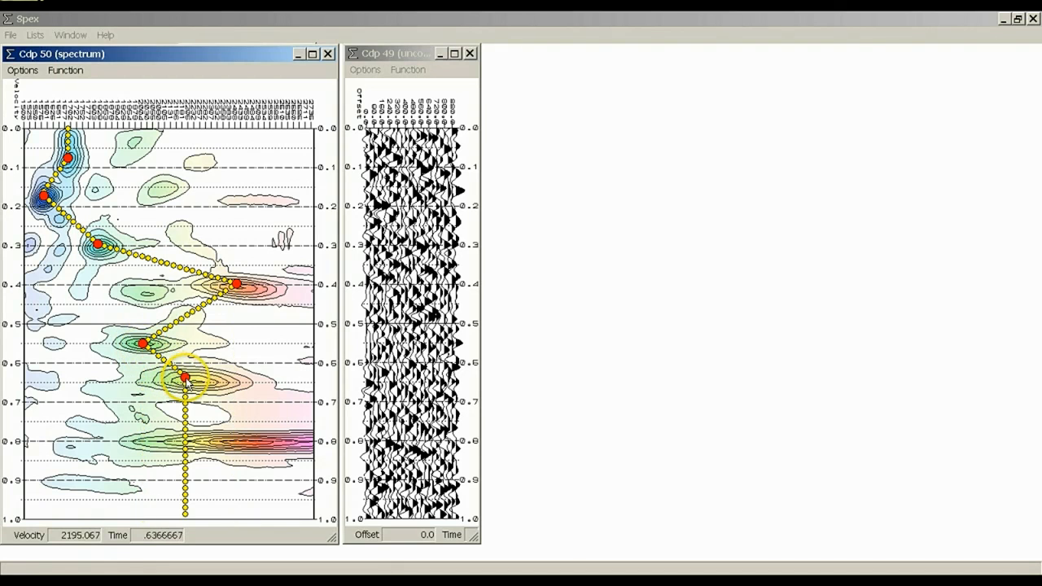
{"action": "left_click", "coordinate": [252, 441]}
- Turn on Conventional NMO and generate the stack of CDPs 1 to 100 using the picked velocity function
{"action": "right_click", "coordinate": [252, 442]}
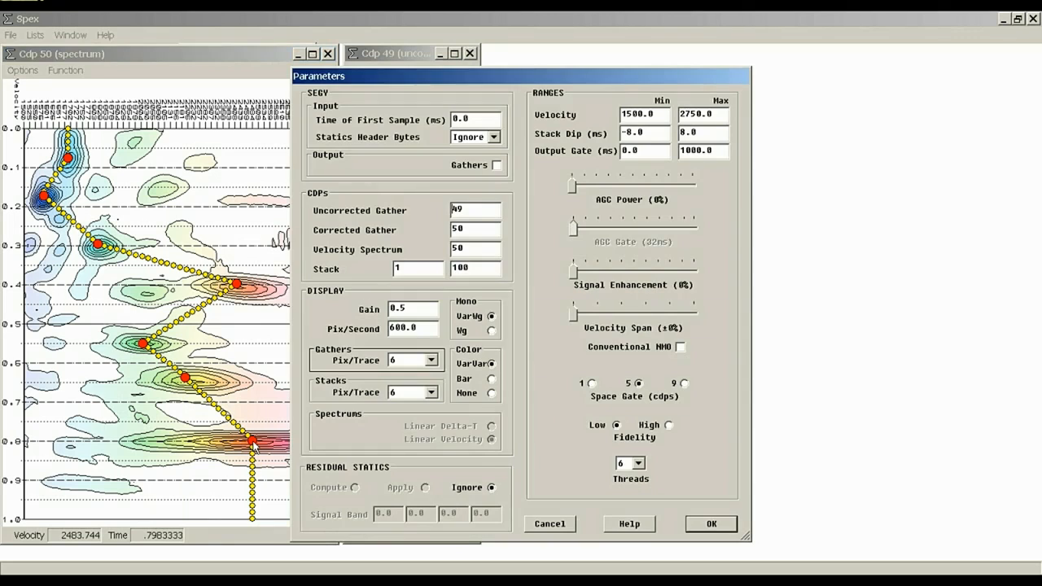
{"action": "left_click", "coordinate": [680, 348]}
{"action": "left_click", "coordinate": [708, 525]}
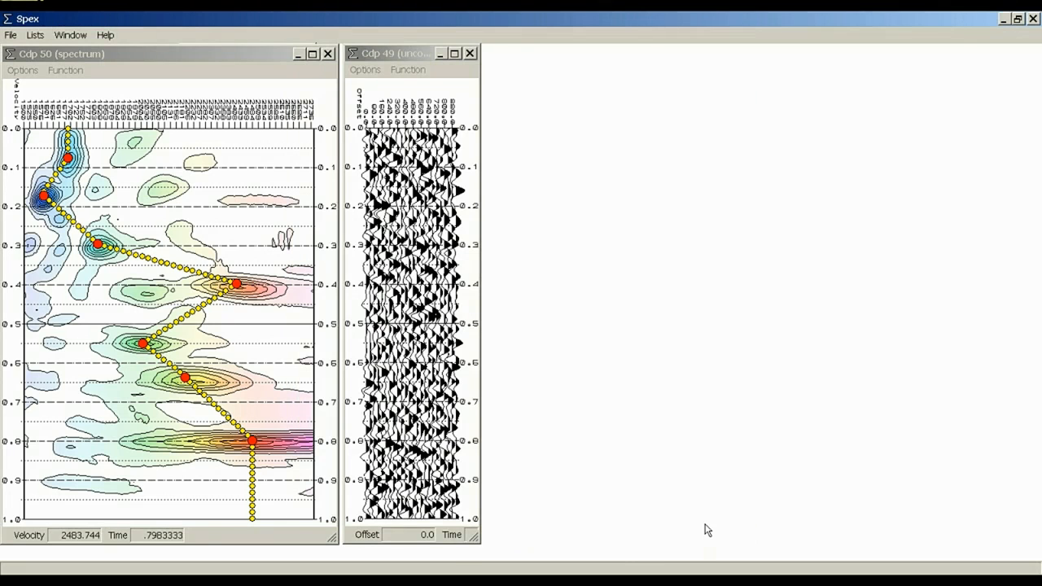
{"action": "left_click", "coordinate": [11, 35]}
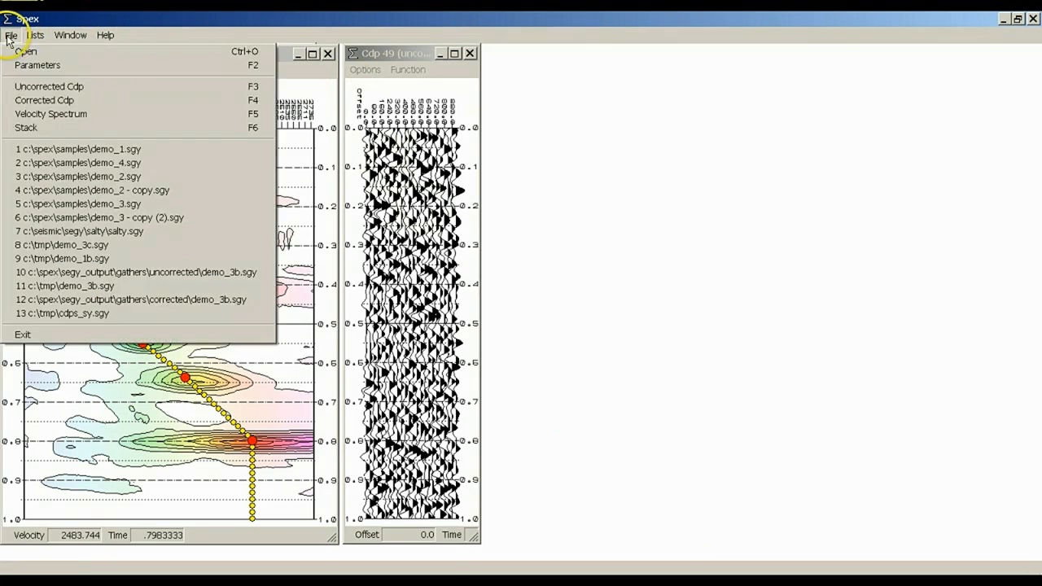
{"action": "left_click", "coordinate": [77, 128]}
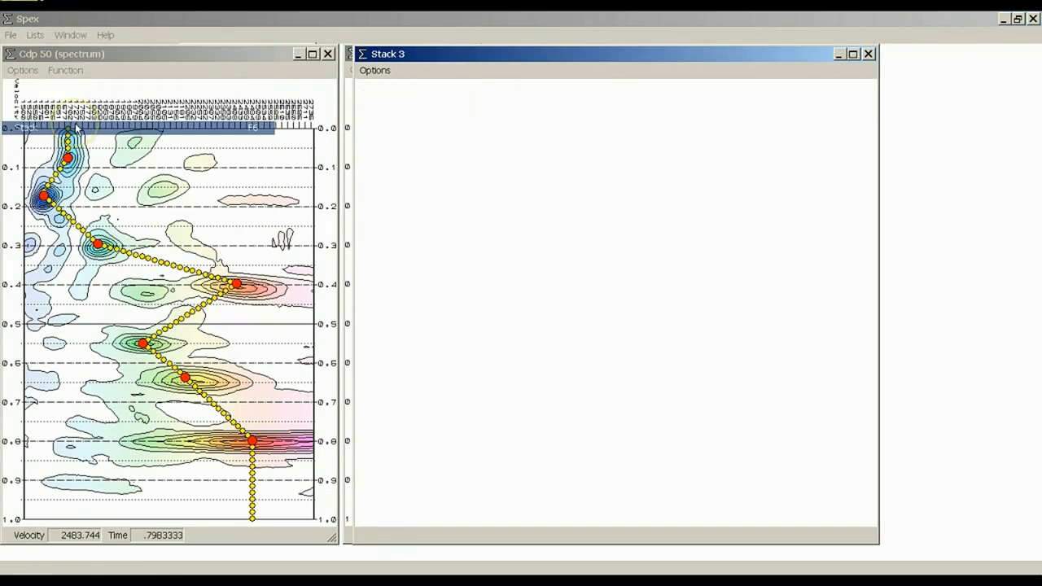
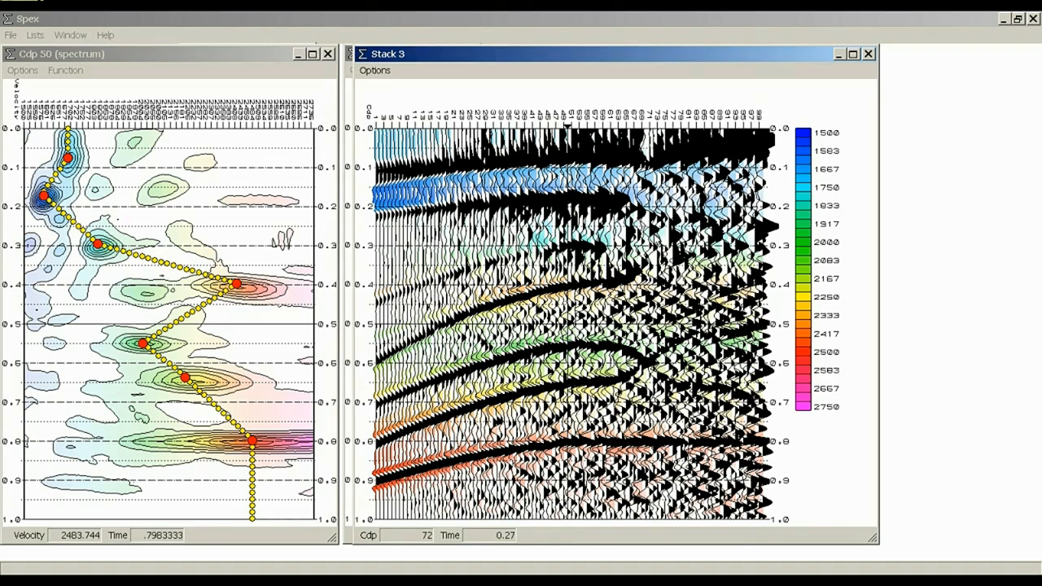
- Turn off Conventional NMO, set the Velocity Span to ±25%, and generate a second stack of CDPs 1 to 100
{"action": "right_click", "coordinate": [654, 233]}
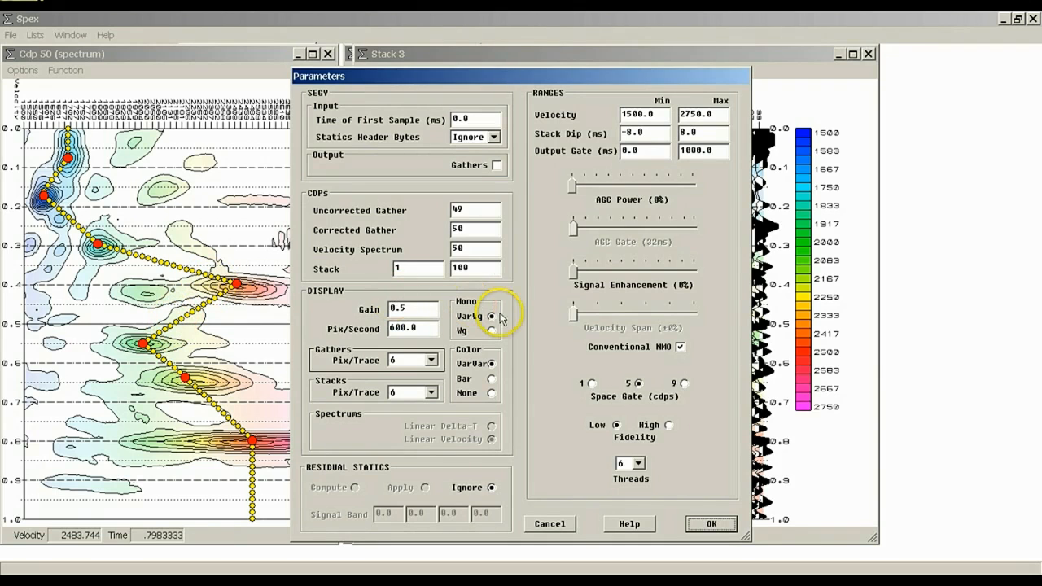
{"action": "left_click", "coordinate": [680, 346]}
{"action": "left_click_drag", "start_coordinate": [573, 316], "coordinate": [741, 316]}
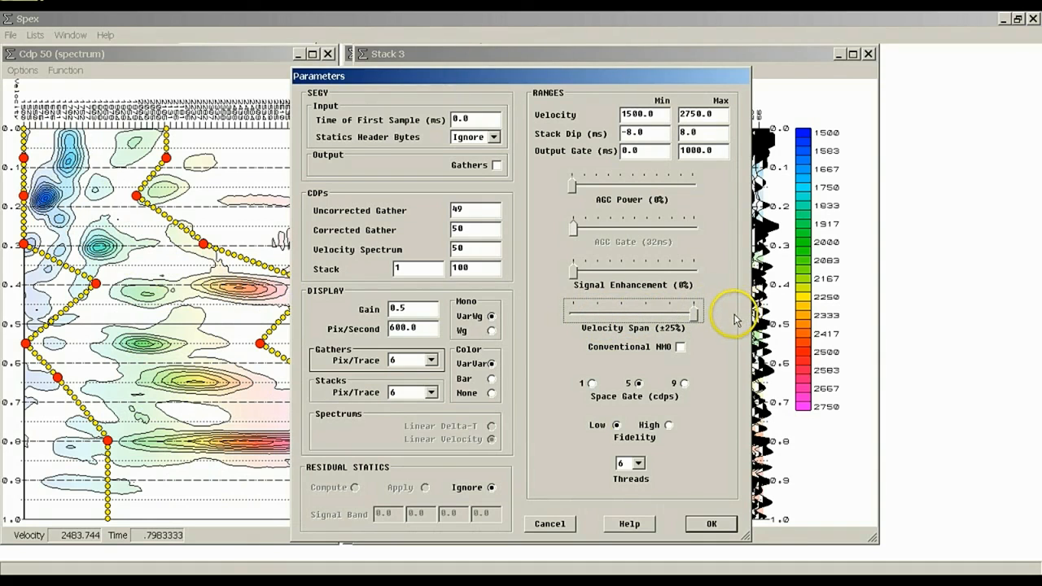
{"action": "left_click", "coordinate": [710, 525]}
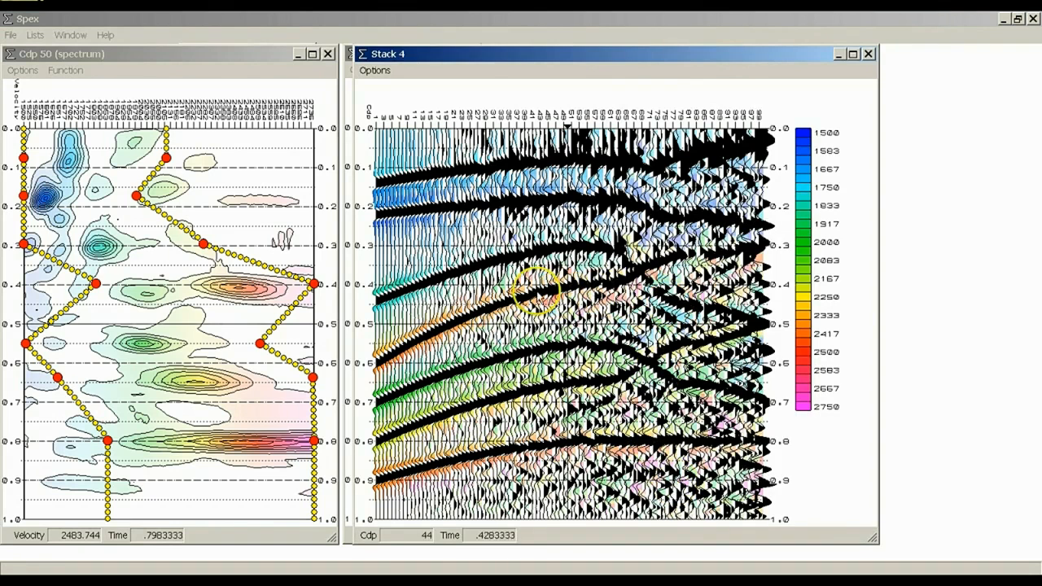
- Place the conventional NMO stack and the Spex stack side by side and compare their reflections
{"action": "left_click_drag", "start_coordinate": [663, 51], "coordinate": [832, 51]}
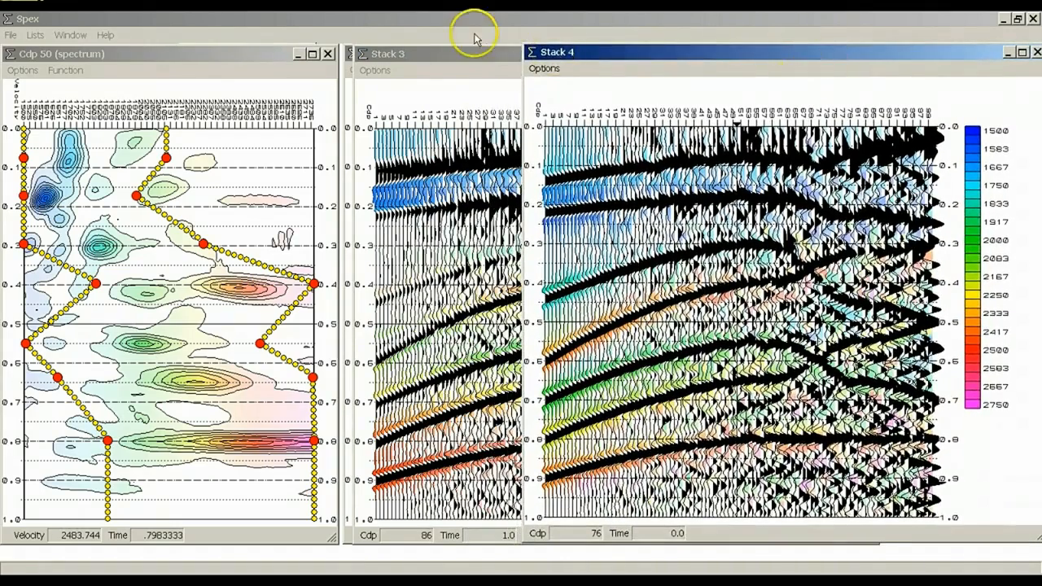
{"action": "left_click_drag", "start_coordinate": [481, 51], "coordinate": [131, 49]}
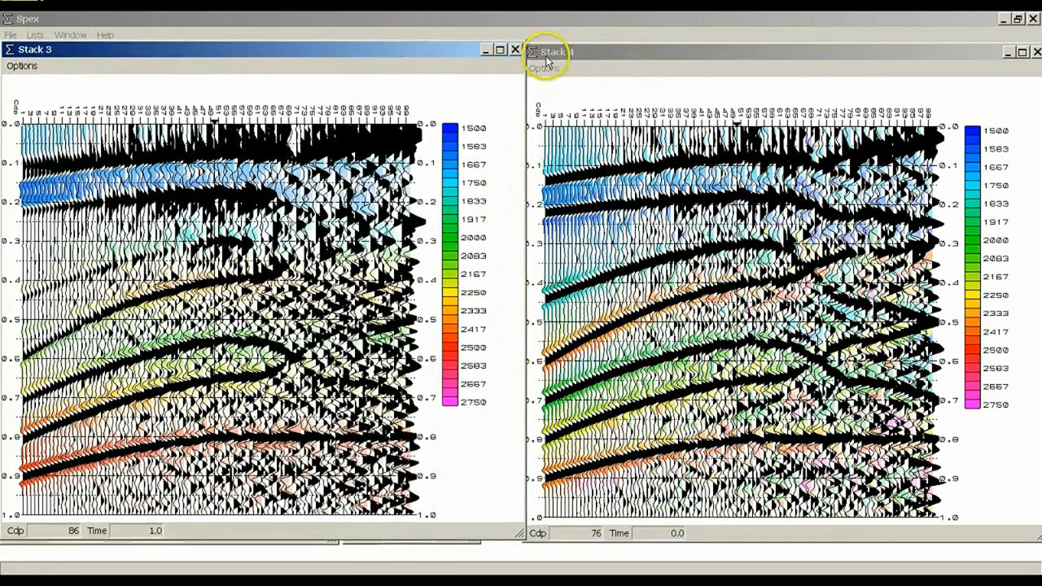
{"action": "left_click", "coordinate": [604, 62]}
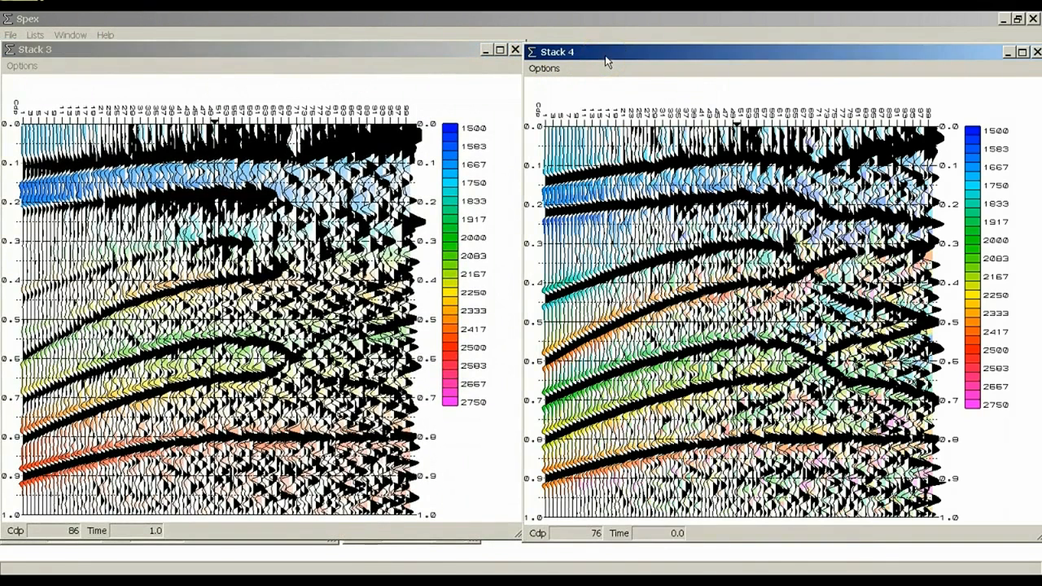
{"action": "left_click", "coordinate": [666, 208]}
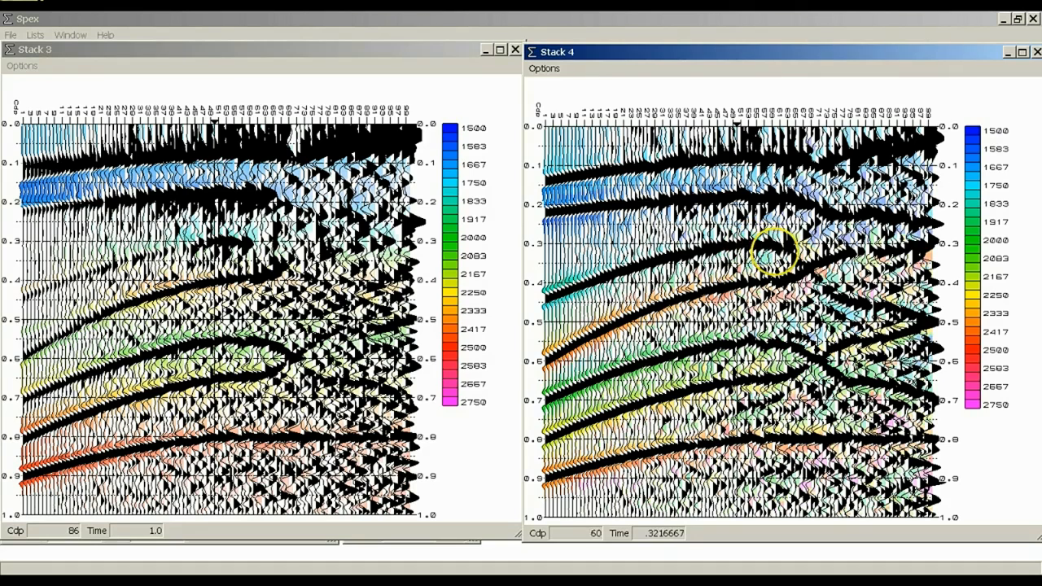
- Set Signal Enhancement to 100% and generate another stack of CDPs 1 to 100 with the velocity span kept at ±25%
{"action": "left_click", "coordinate": [10, 36]}
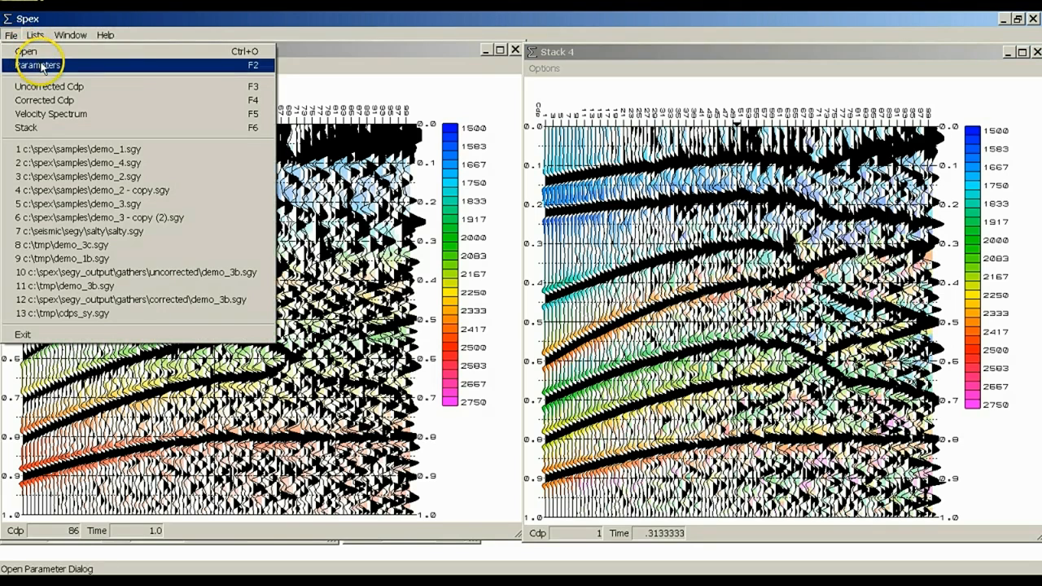
{"action": "left_click", "coordinate": [41, 66]}
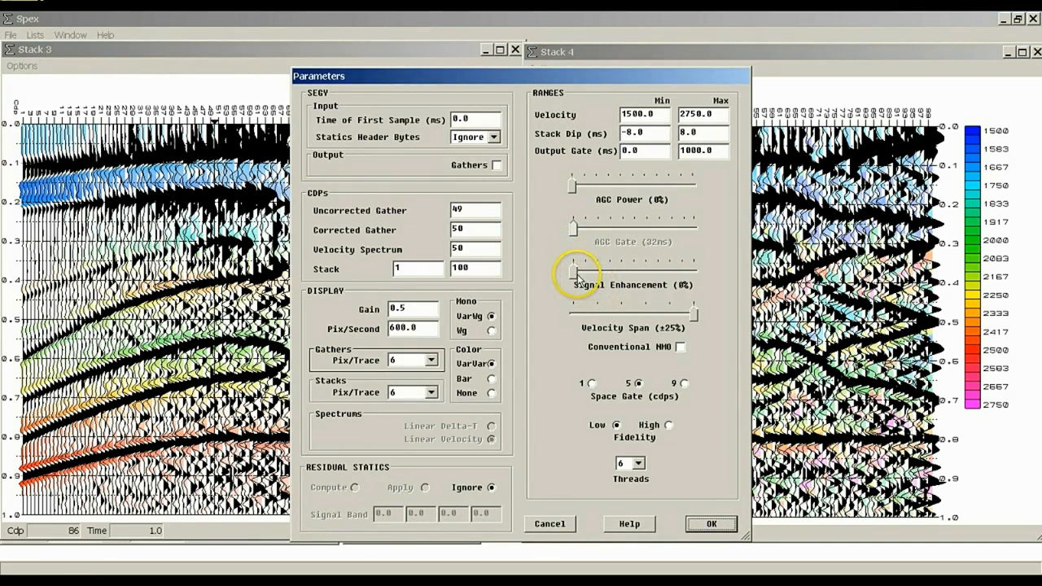
{"action": "left_click_drag", "start_coordinate": [574, 274], "coordinate": [695, 283]}
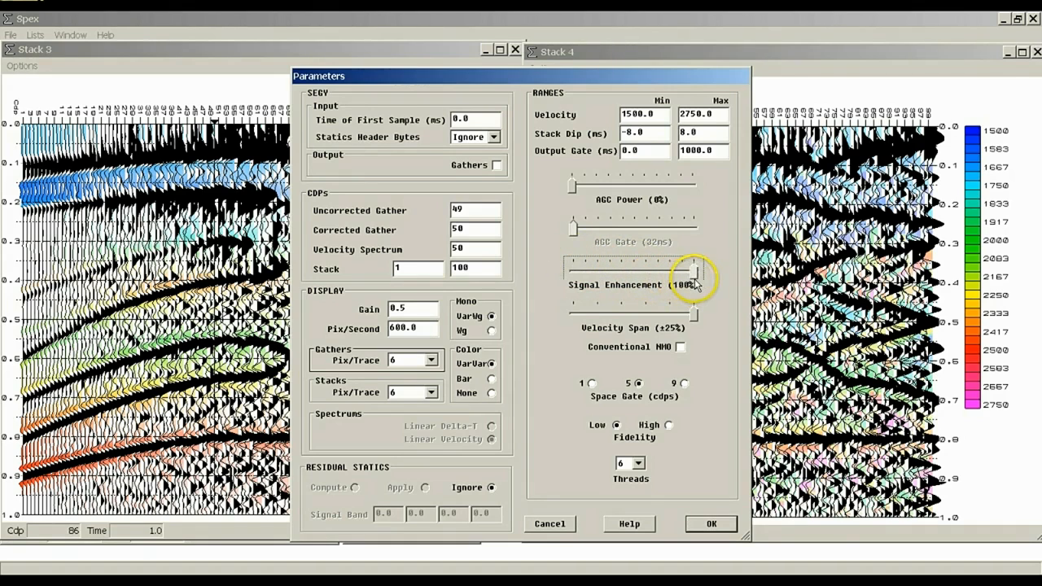
{"action": "left_click", "coordinate": [712, 524]}
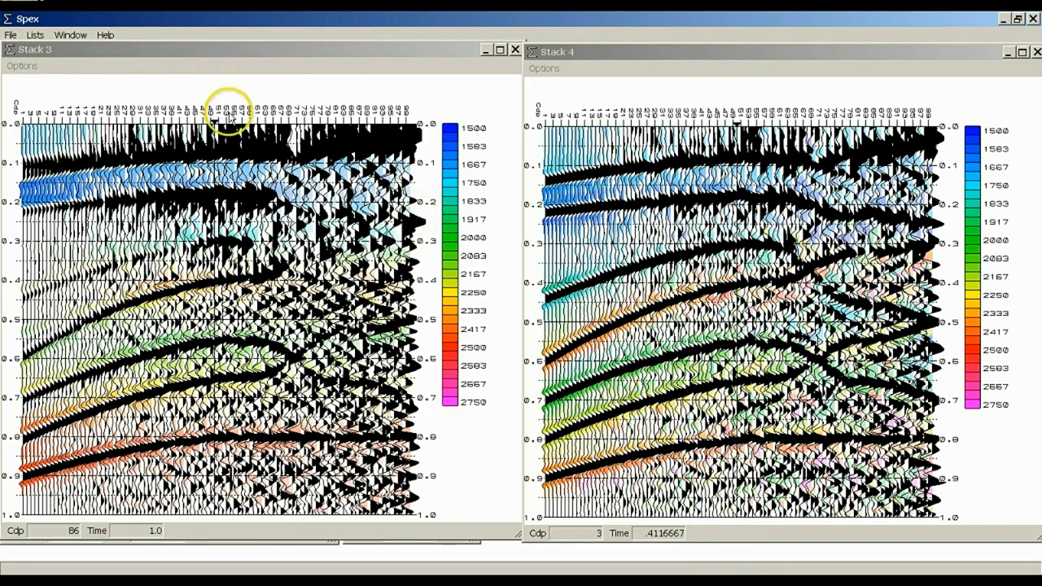
{"action": "left_click", "coordinate": [10, 36]}
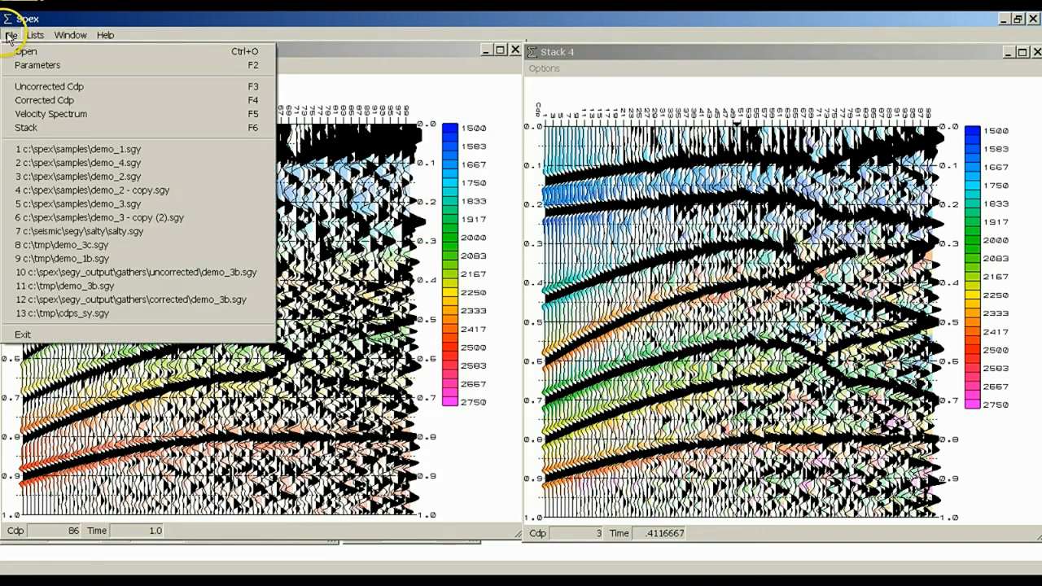
{"action": "left_click", "coordinate": [65, 72]}
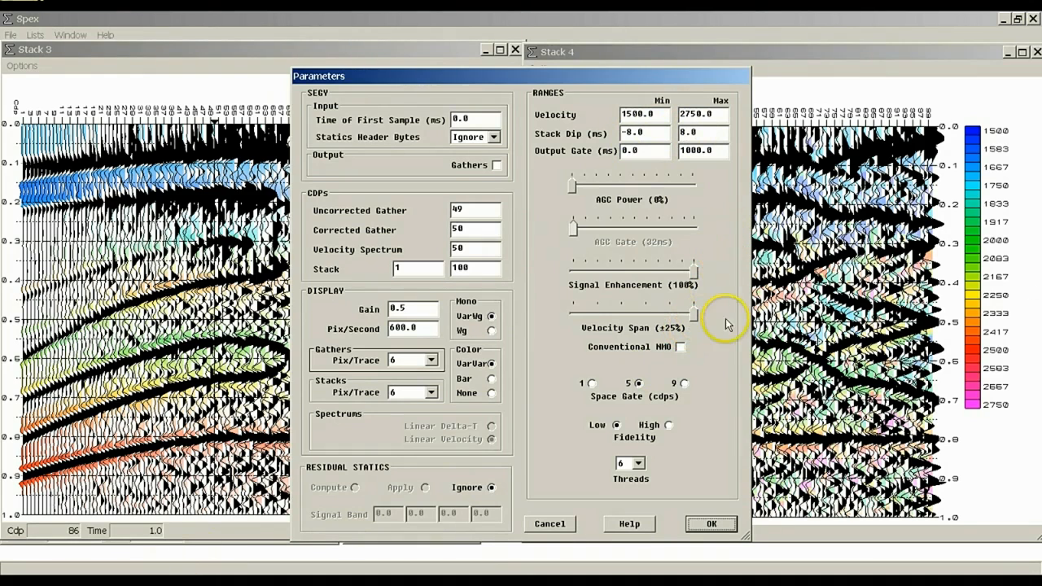
{"action": "left_click", "coordinate": [711, 525]}
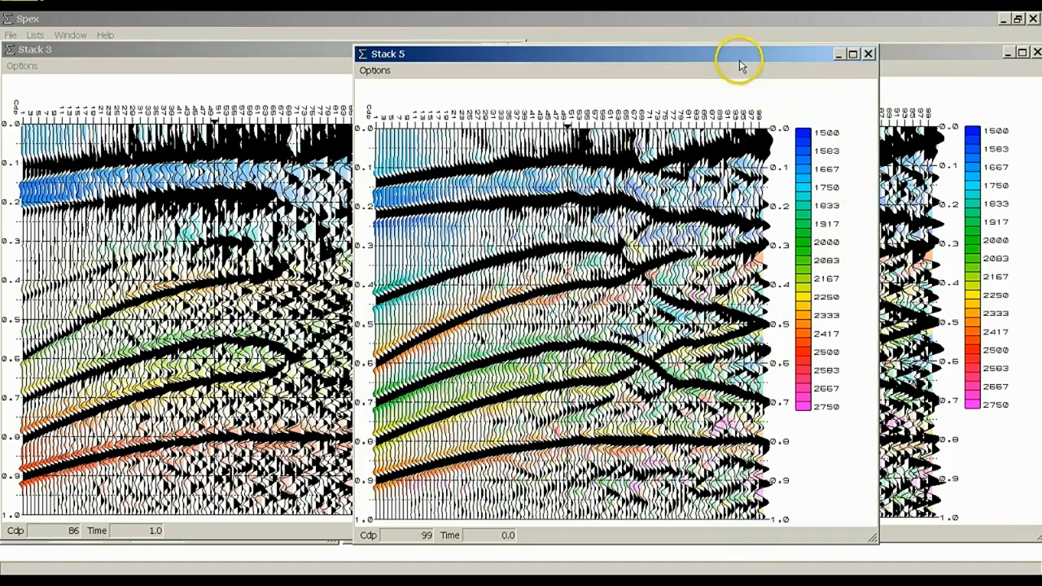
- Place the signal-enhanced stack beside the unenhanced Spex stack and compare their noise levels and reflections
{"action": "left_click_drag", "start_coordinate": [613, 54], "coordinate": [388, 55]}
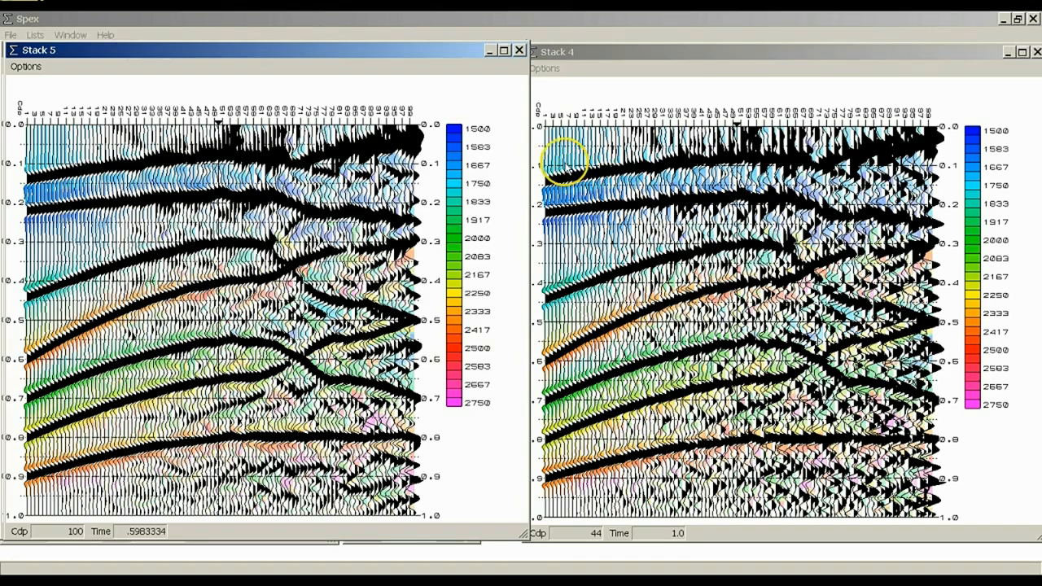
{"action": "left_click", "coordinate": [550, 69]}
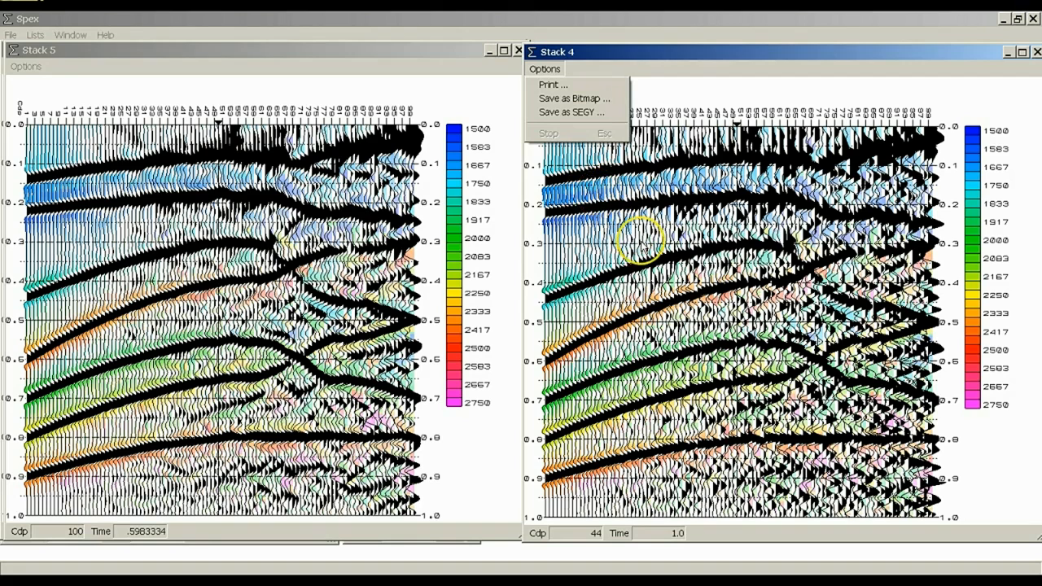
{"action": "left_click", "coordinate": [643, 243]}
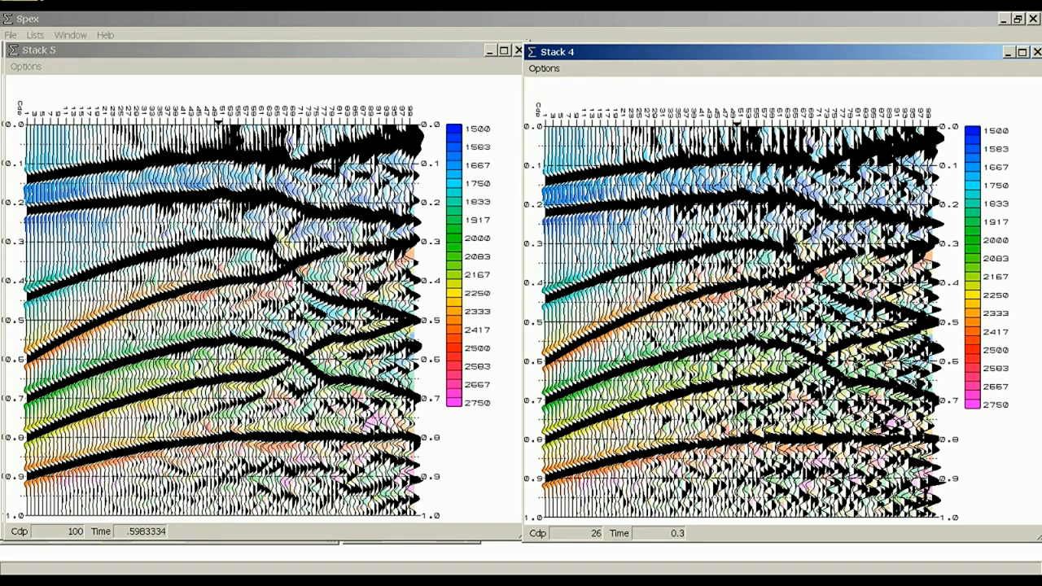
- Turn on the SEGY output of gathers in the processing parameters
{"action": "right_click", "coordinate": [643, 246]}
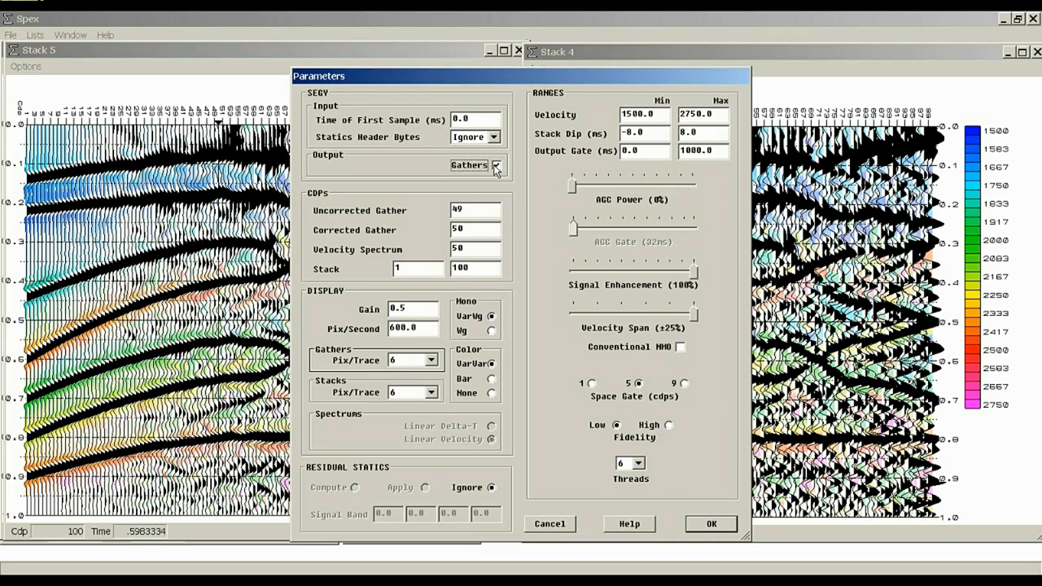
{"action": "left_click", "coordinate": [711, 525]}
{"action": "left_click", "coordinate": [714, 530]}
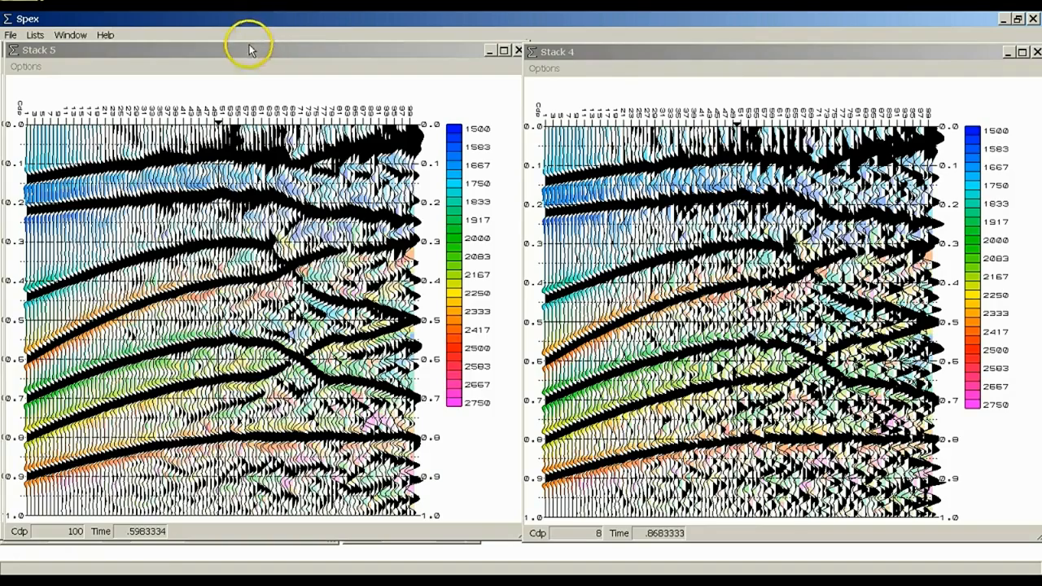
- Uncover the conventional NMO stack beside the enhanced stack, and dock all windows back in their original positions
{"action": "left_click_drag", "start_coordinate": [249, 50], "coordinate": [648, 48]}
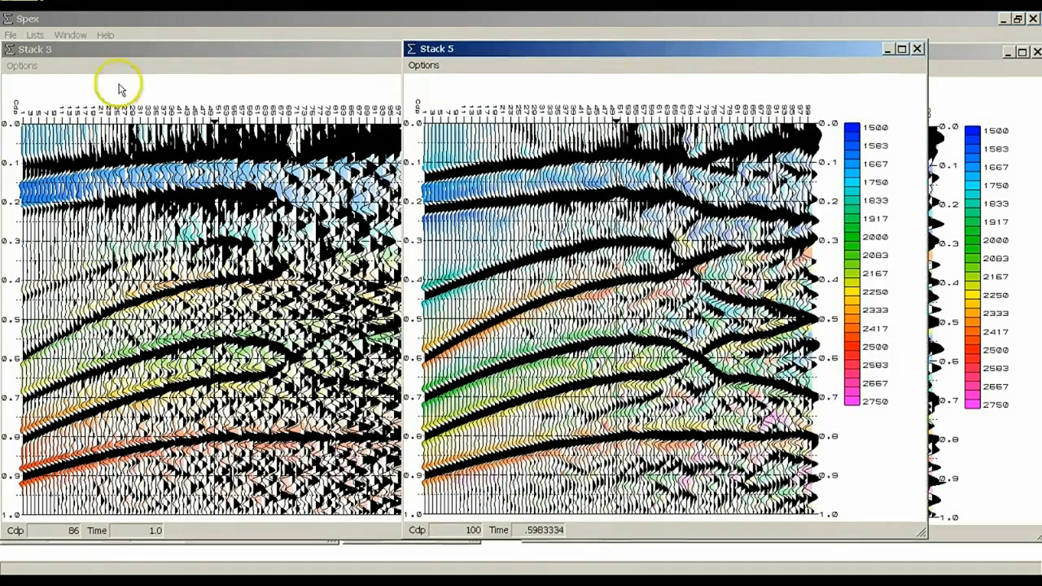
{"action": "left_click", "coordinate": [70, 35]}
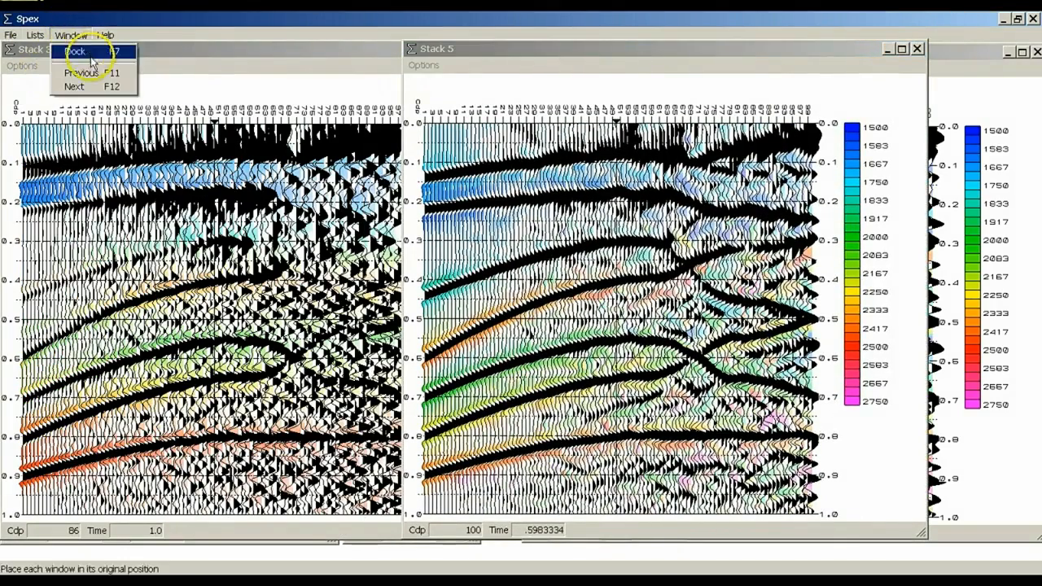
{"action": "left_click", "coordinate": [94, 52]}
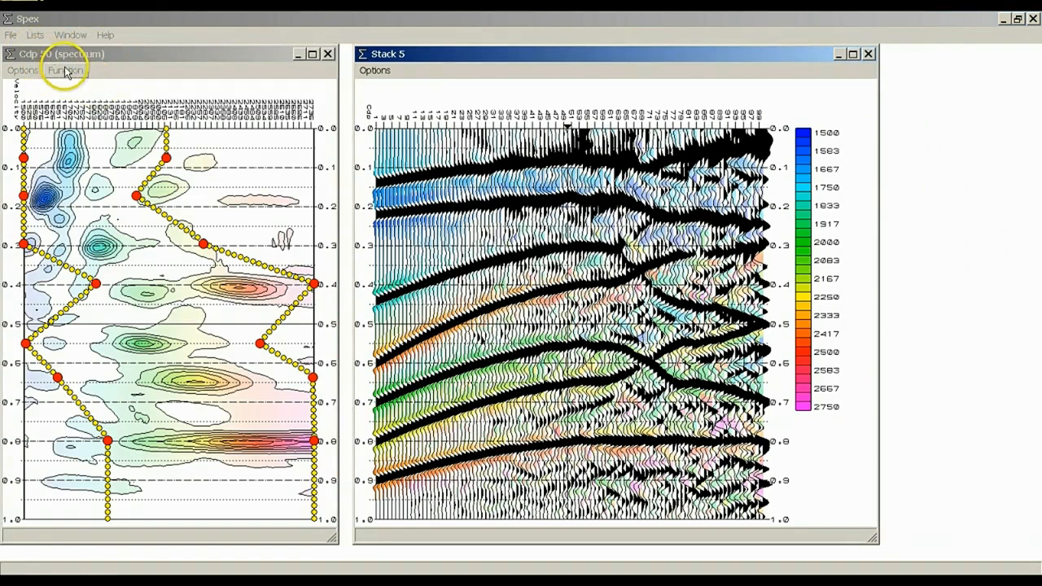
- Try a spectrum power of 0.45 on the CDP 50 velocity spectrum and discard the change
{"action": "left_click", "coordinate": [18, 70]}
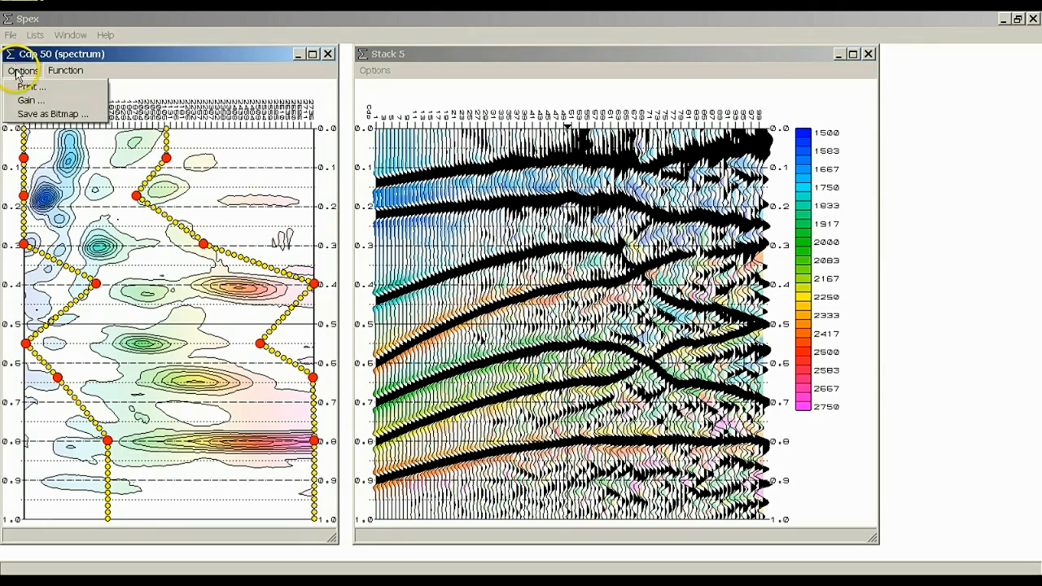
{"action": "left_click", "coordinate": [60, 102]}
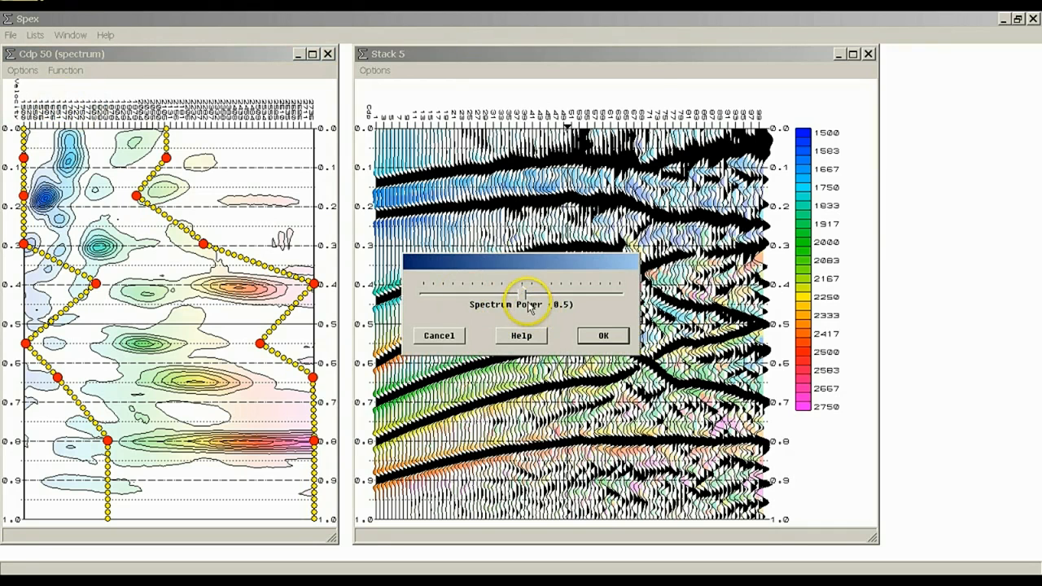
{"action": "left_click_drag", "start_coordinate": [527, 302], "coordinate": [516, 336]}
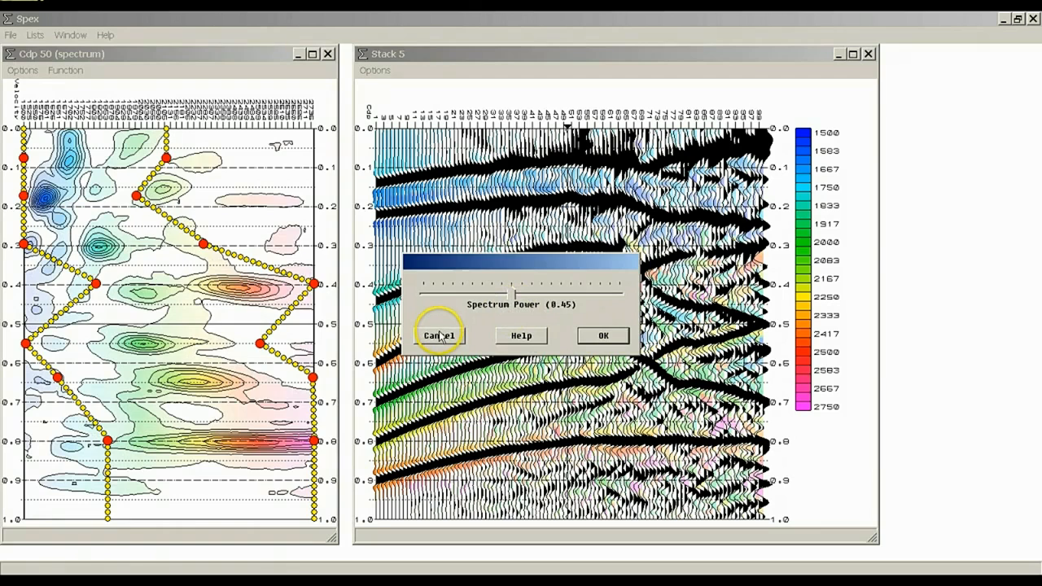
{"action": "left_click", "coordinate": [439, 335]}
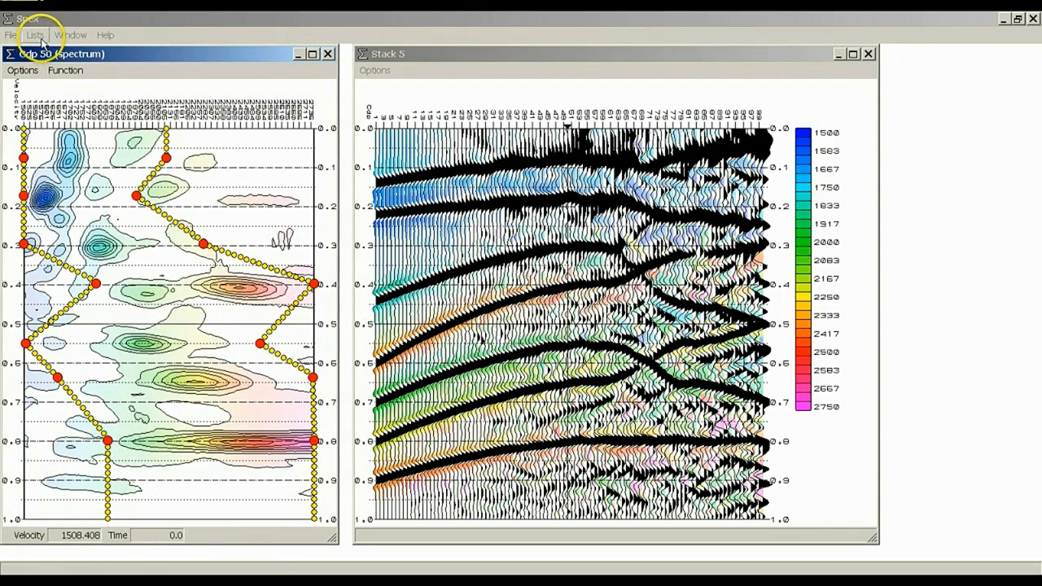
- Open the equivalent HotShot flow Spex_5.flo, examine its respex call, velocity picks and SEGY output sections, and close the listing
{"action": "left_click", "coordinate": [34, 37]}
{"action": "mouse_move", "coordinate": [57, 67]}
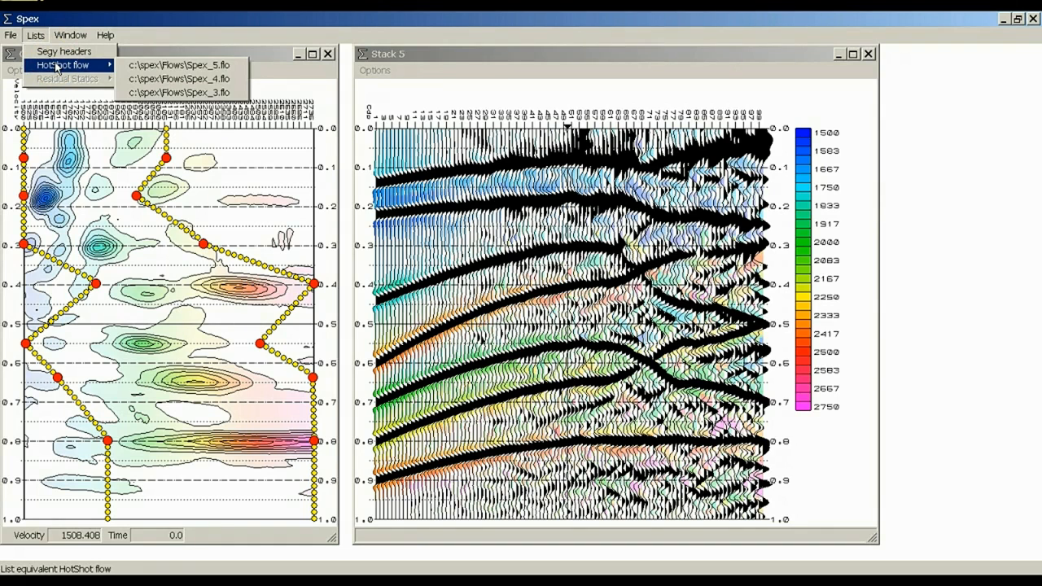
{"action": "left_click", "coordinate": [195, 66]}
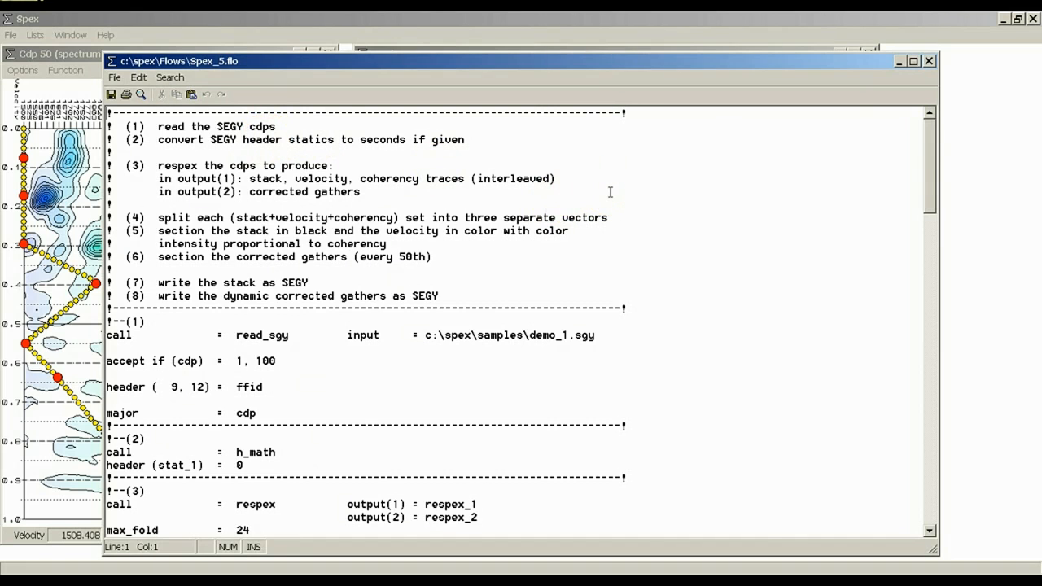
{"action": "scroll", "coordinate": [609, 192], "scroll_direction": "down", "scroll_amount": 4}
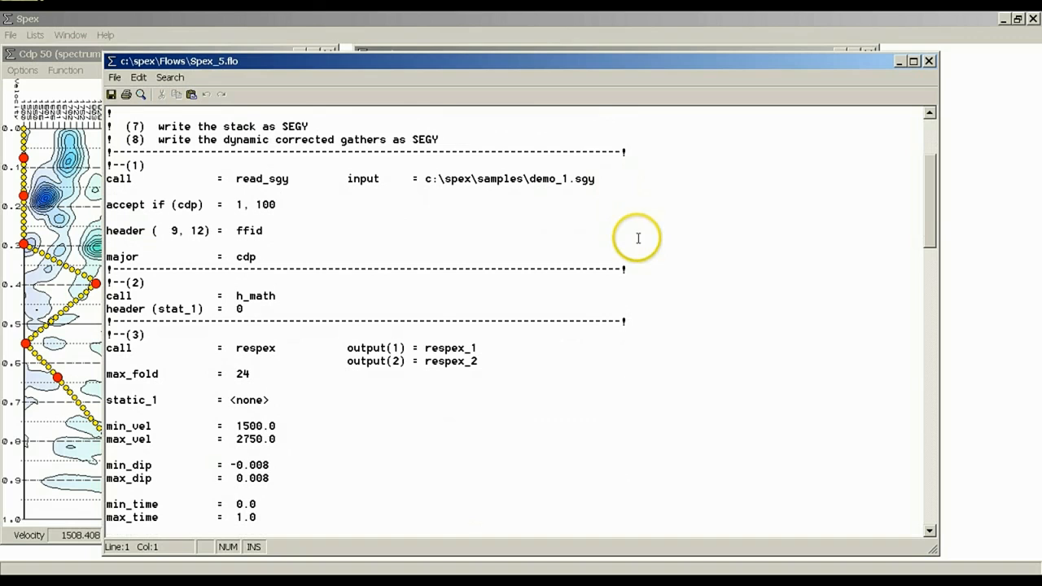
{"action": "double_click", "coordinate": [253, 350]}
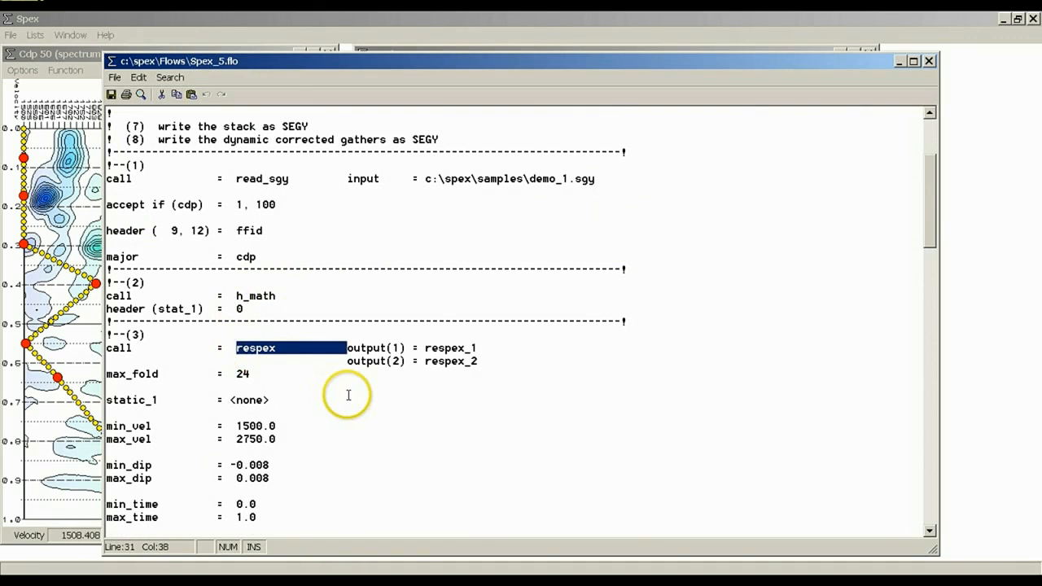
{"action": "left_click", "coordinate": [795, 302]}
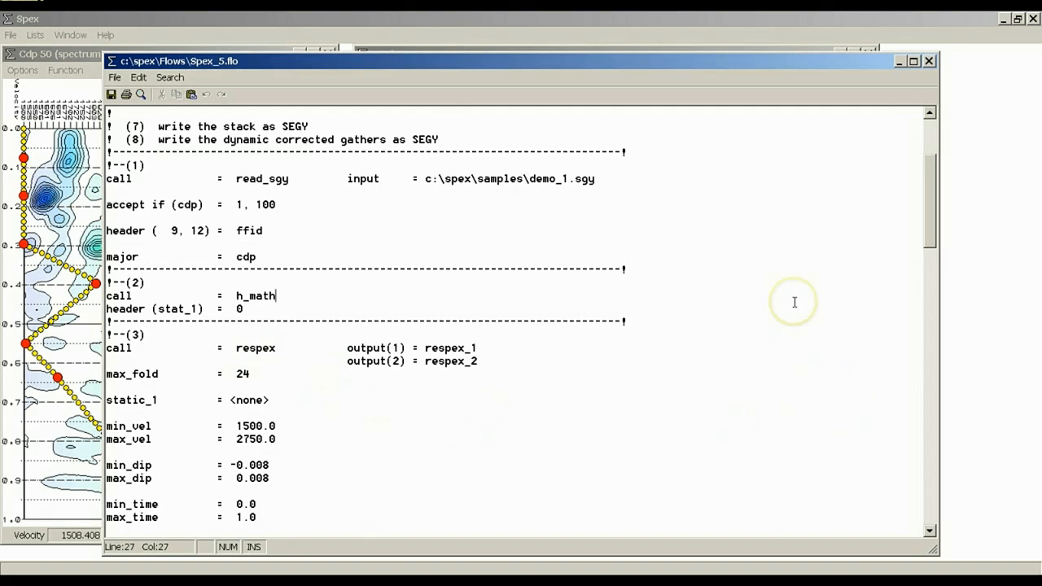
{"action": "scroll", "coordinate": [794, 302], "scroll_direction": "down", "scroll_amount": 15}
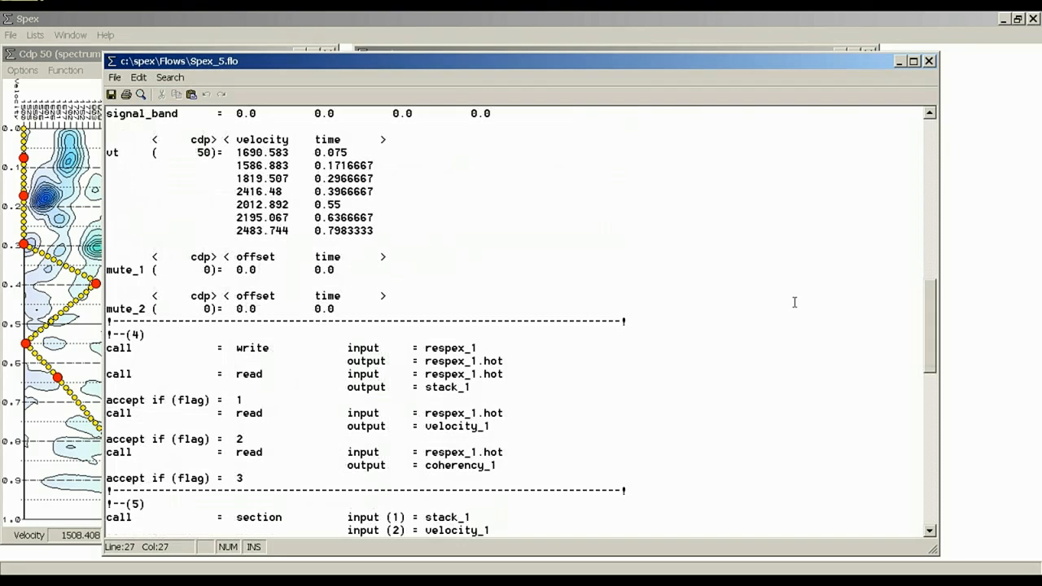
{"action": "scroll", "coordinate": [795, 302], "scroll_direction": "down", "scroll_amount": 14}
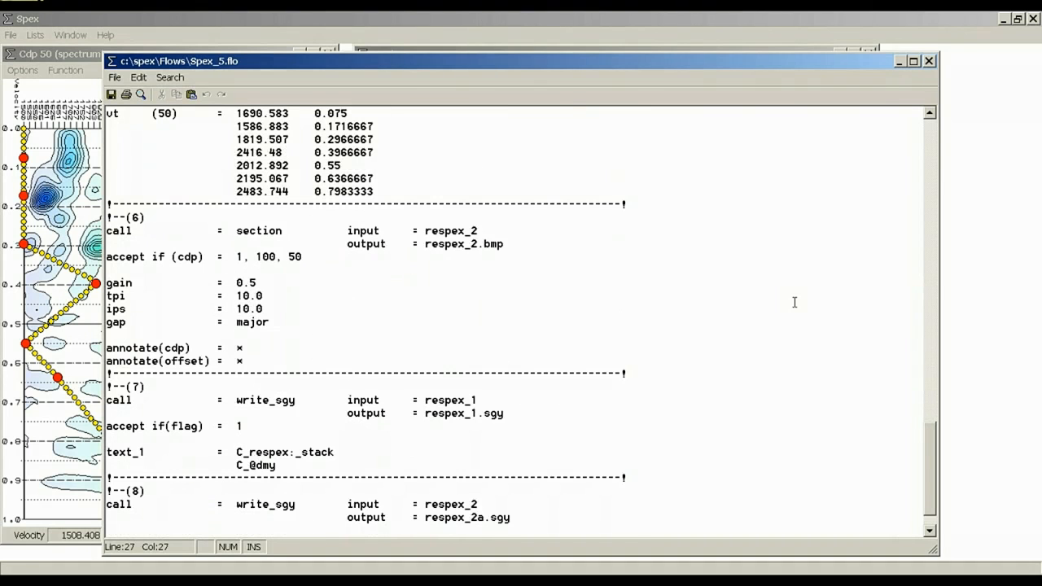
{"action": "scroll", "coordinate": [794, 302], "scroll_direction": "up", "scroll_amount": 11}
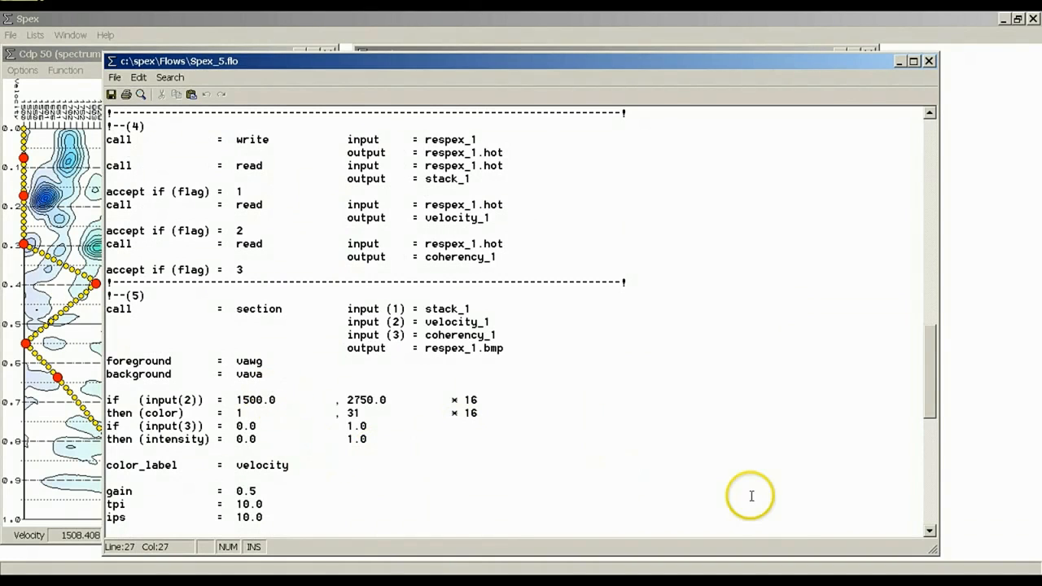
{"action": "scroll", "coordinate": [756, 494], "scroll_direction": "up", "scroll_amount": 10}
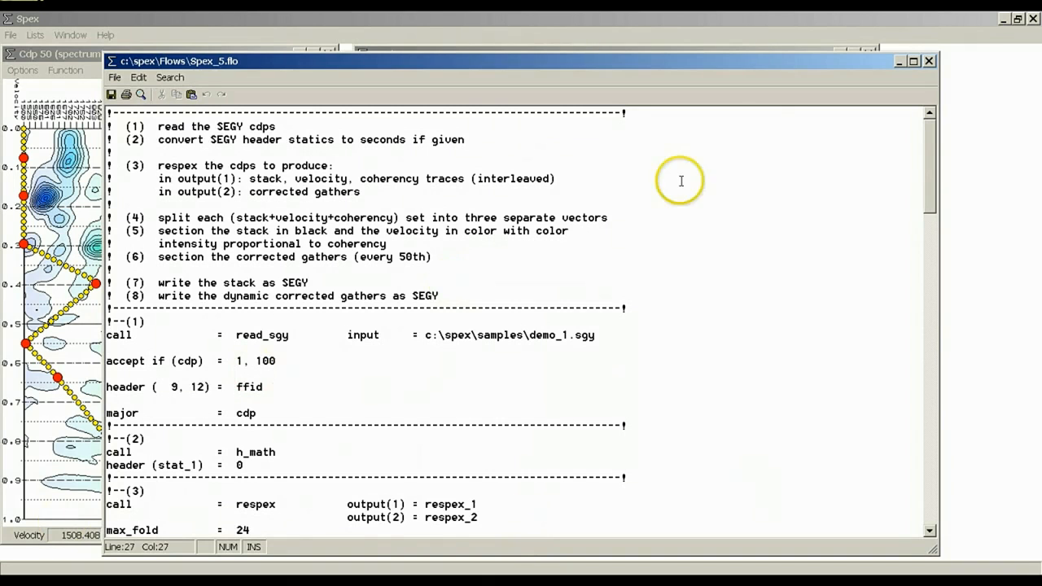
{"action": "left_click", "coordinate": [929, 59]}
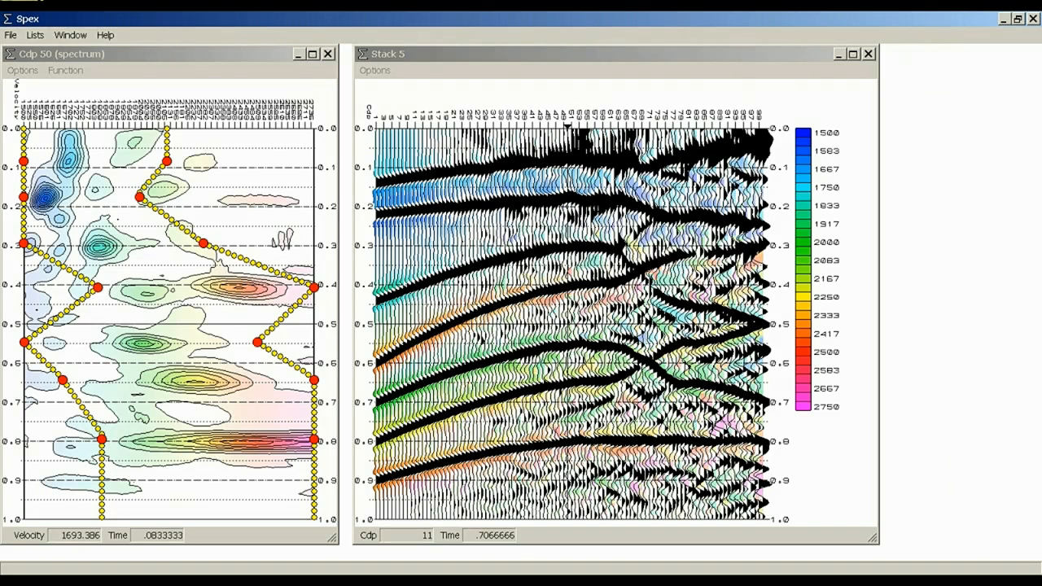
- Show the program's version and contact information
{"action": "left_click", "coordinate": [108, 35]}
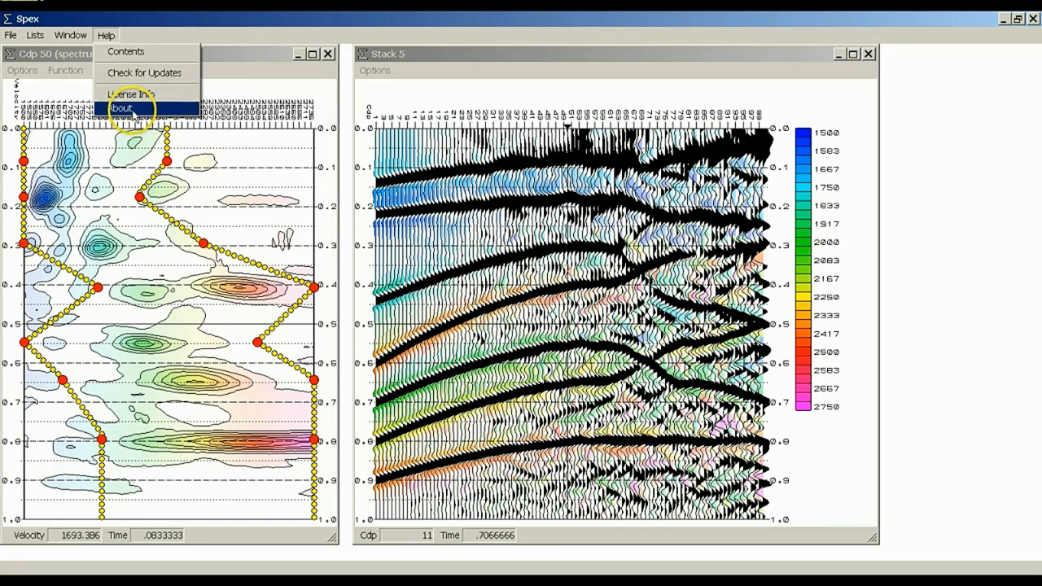
{"action": "left_click", "coordinate": [122, 108]}
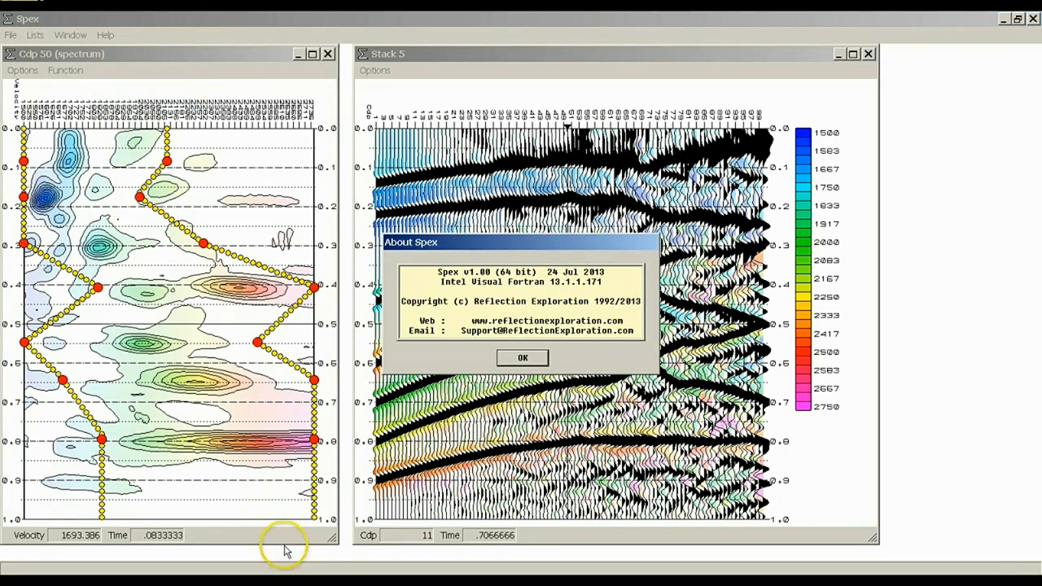